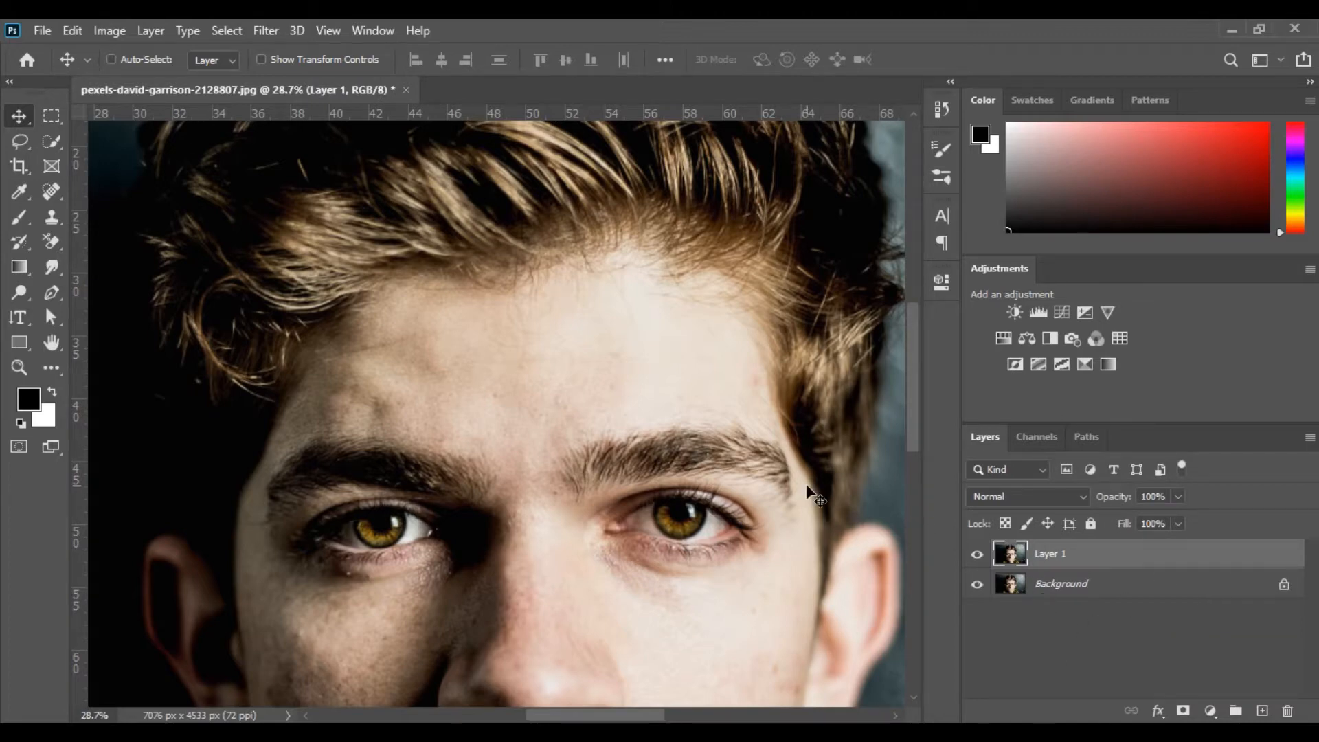
Desaturate Layer 1 and convert it to a smart object.
key(ctrl+shift+u)
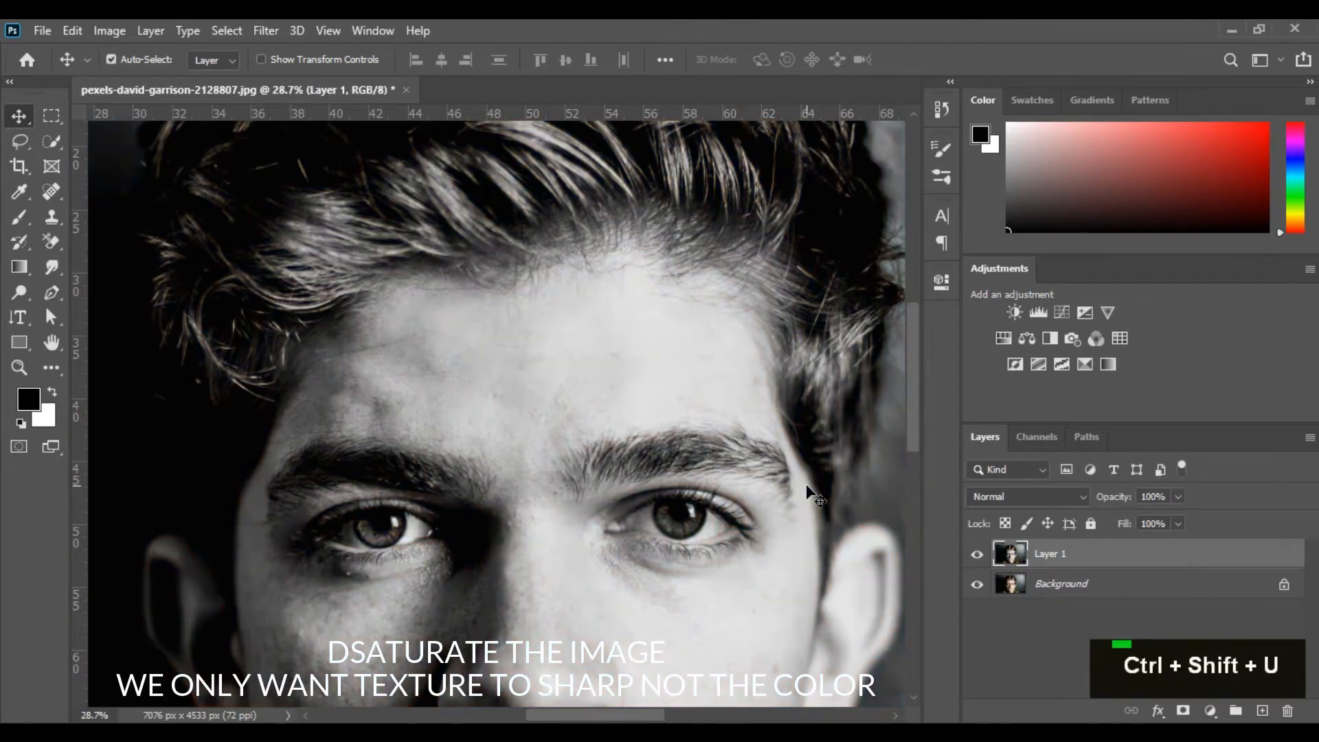
right_click(1104, 555)
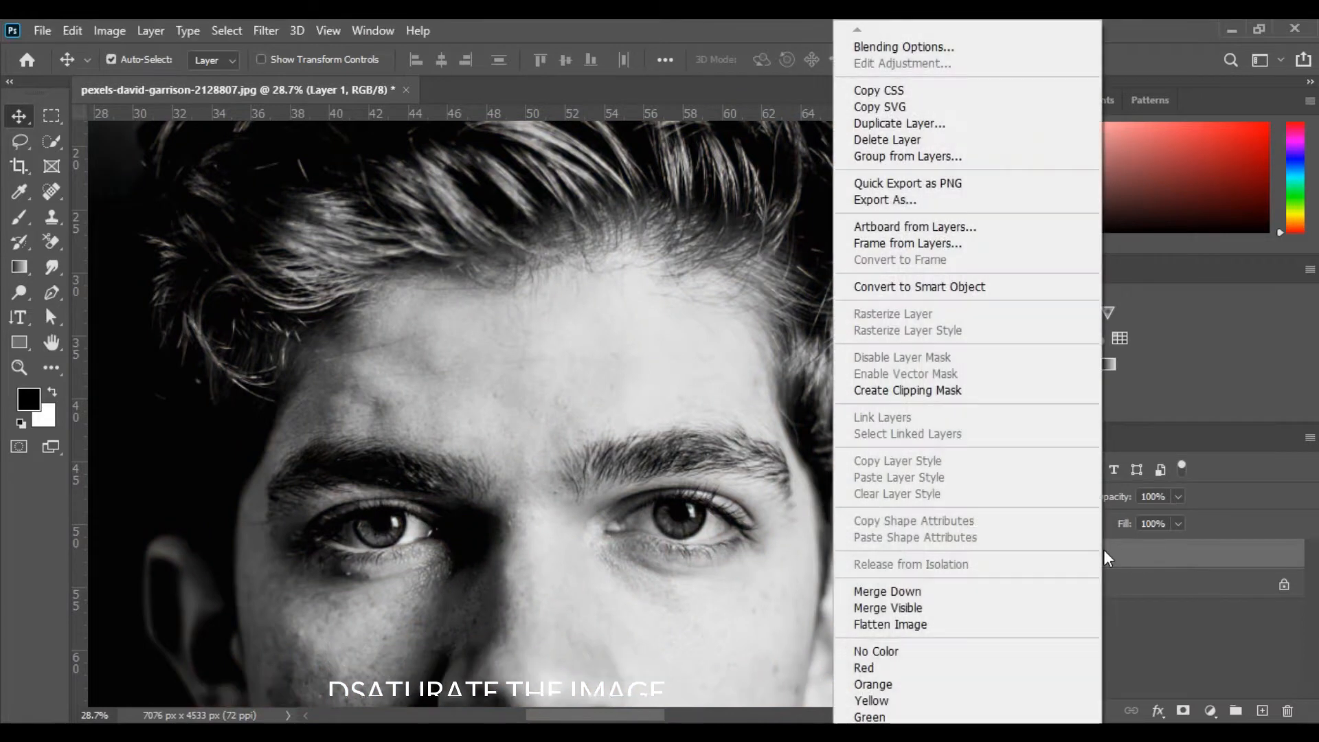
click(855, 287)
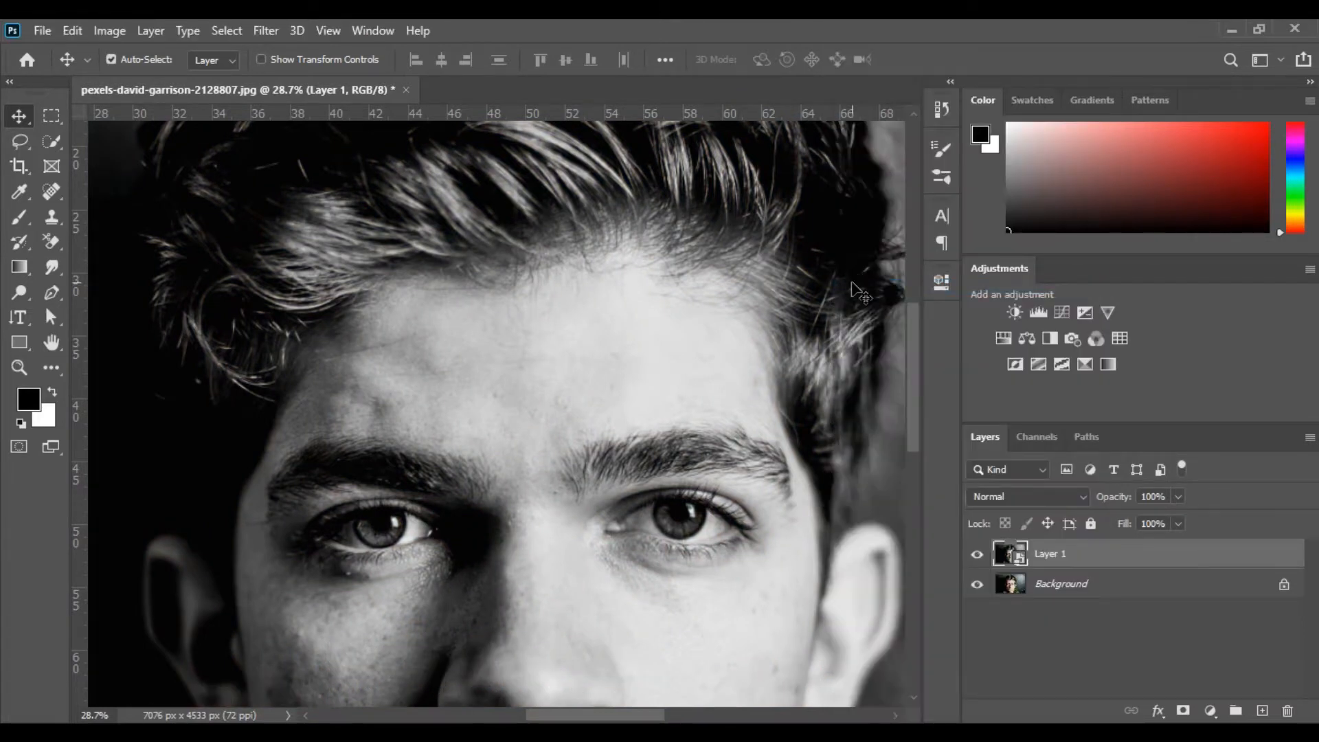
Apply a High Pass filter to Layer 1, adjusting the radius to bring out the fine facial texture.
click(260, 31)
mouse_move(292, 419)
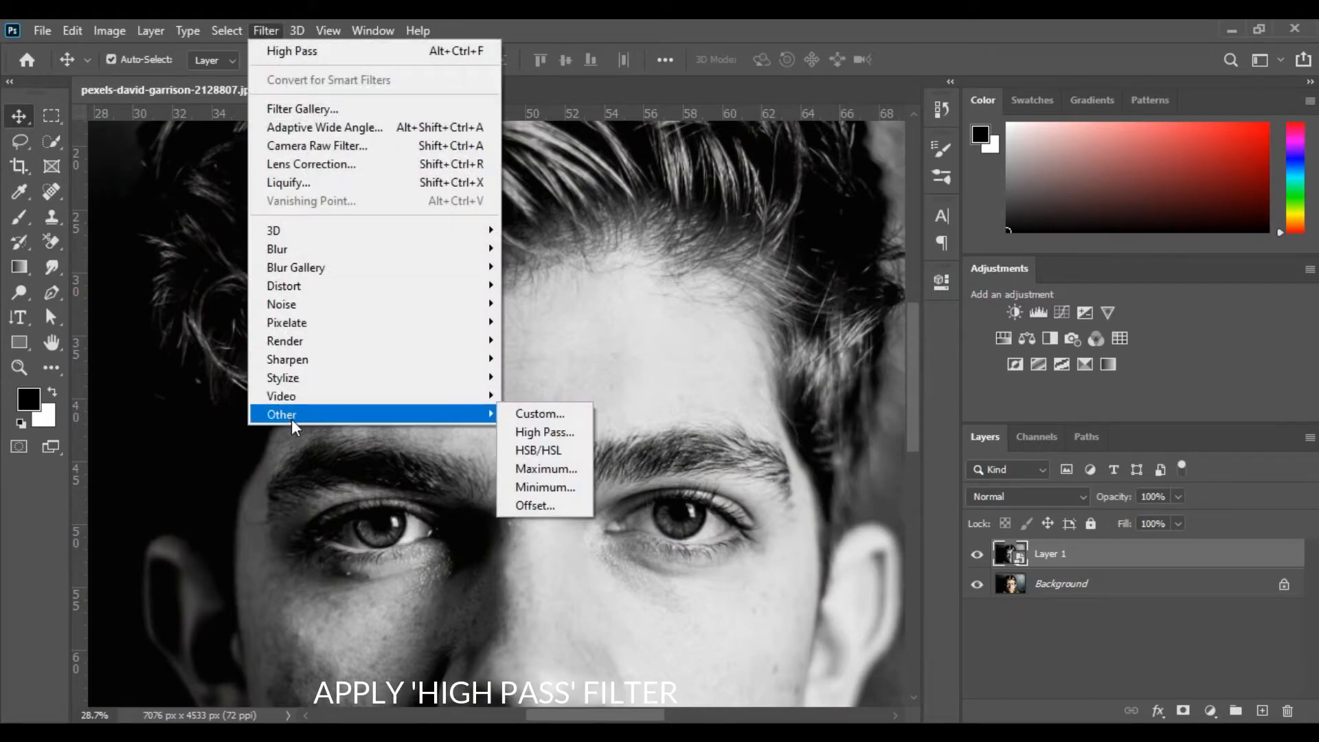
click(530, 432)
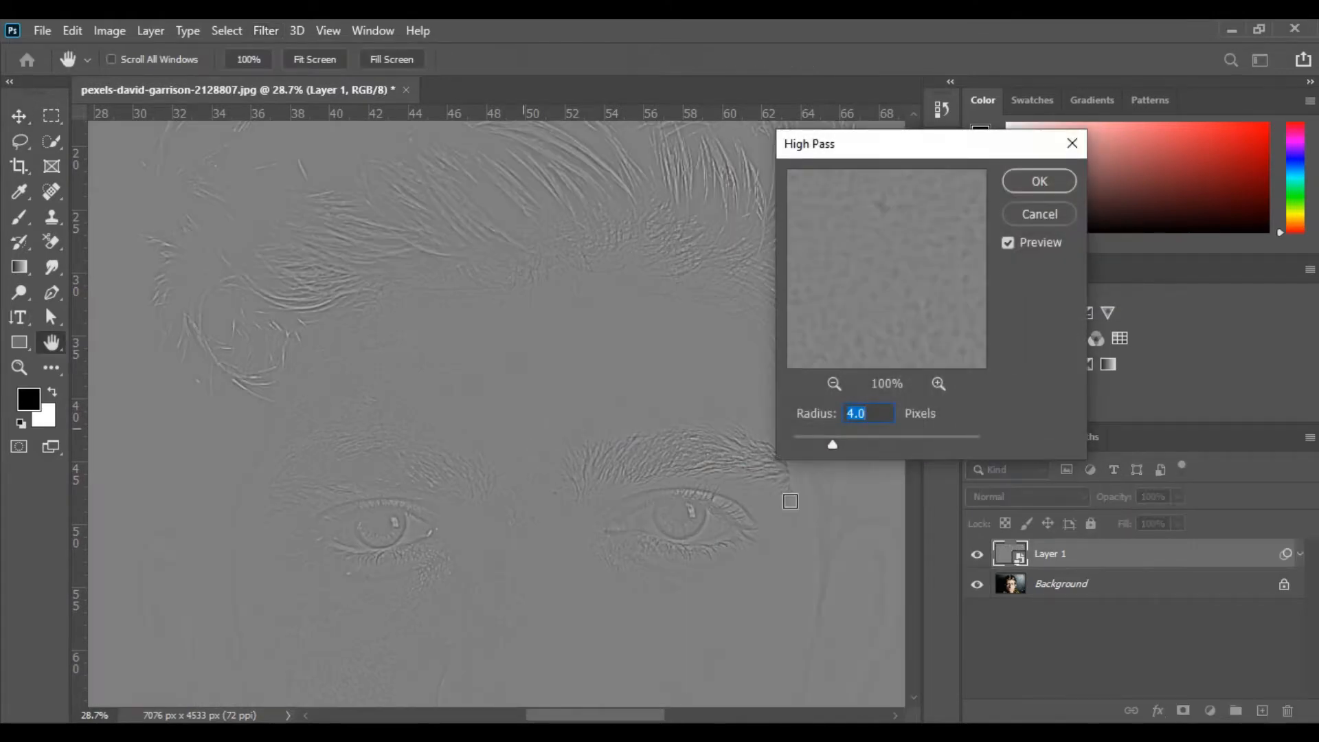
drag(869, 447, 848, 448)
click(1018, 182)
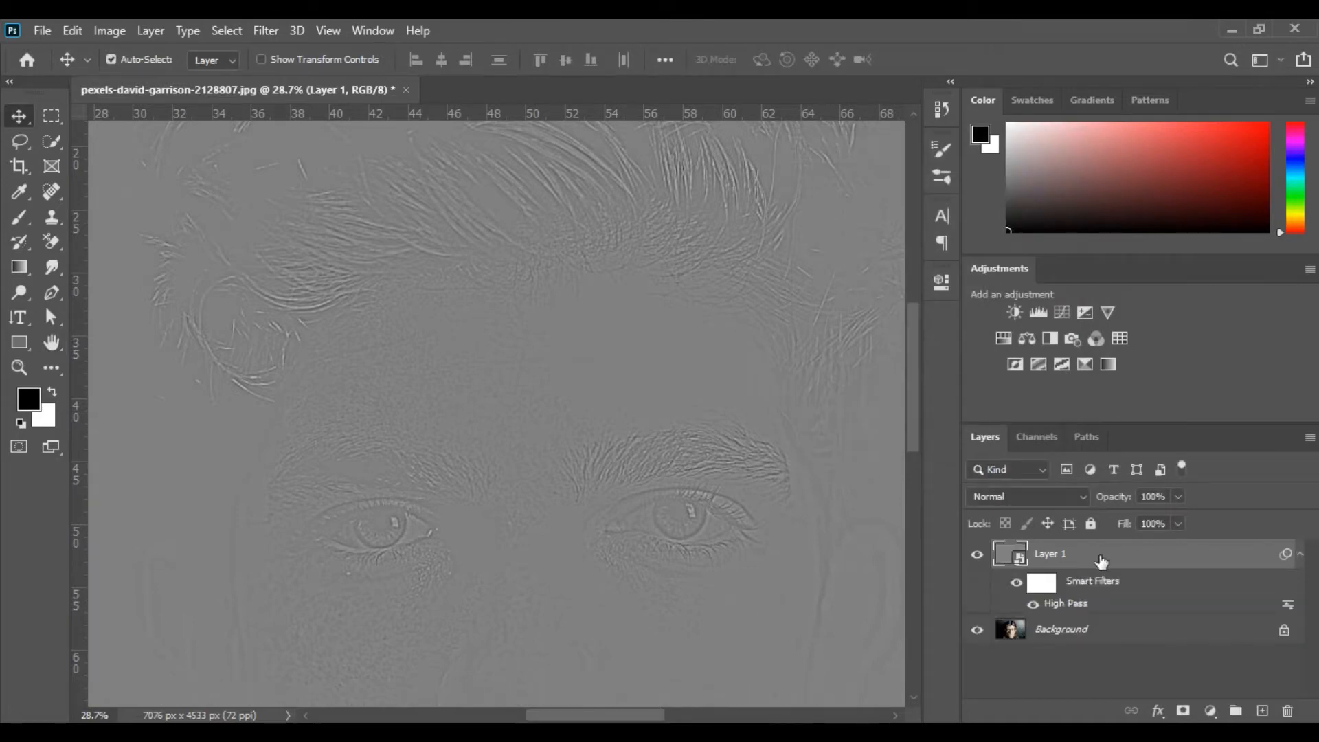
Set Layer 1's blend mode to Overlay and view the whole portrait.
click(1059, 502)
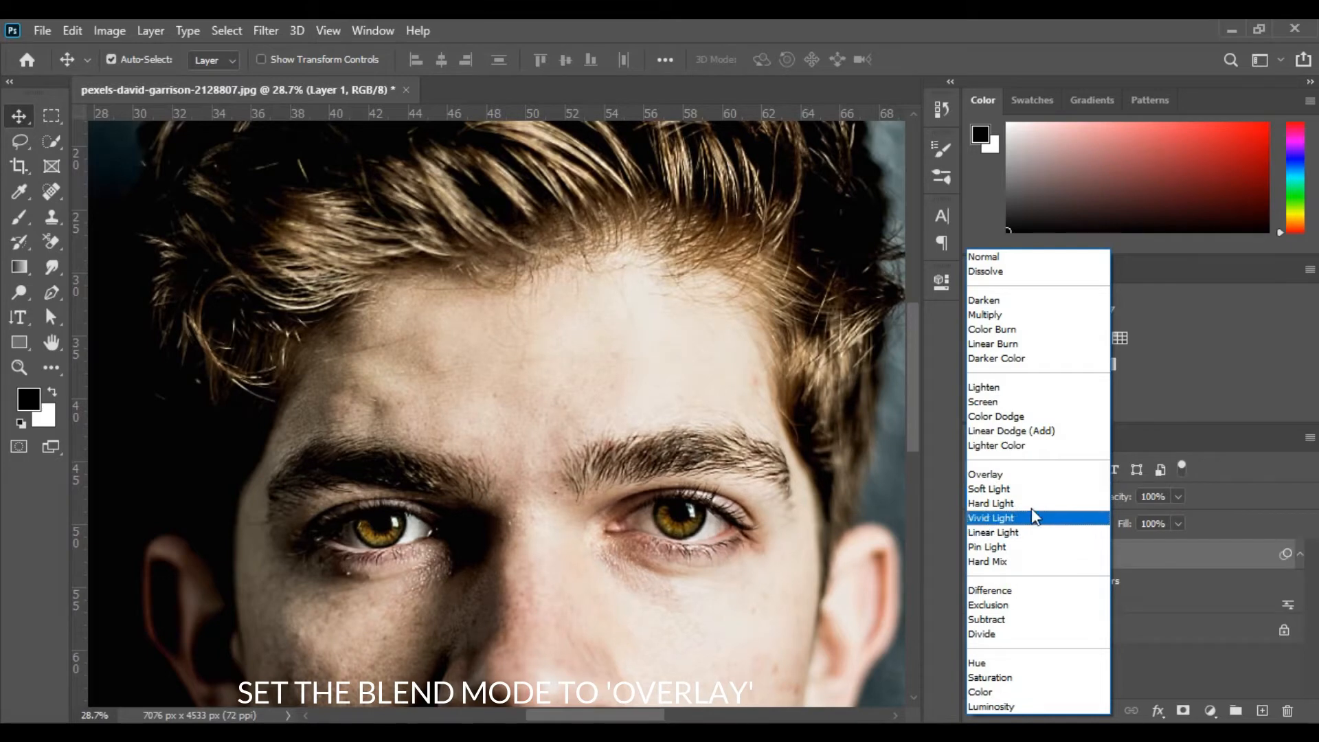
click(1008, 474)
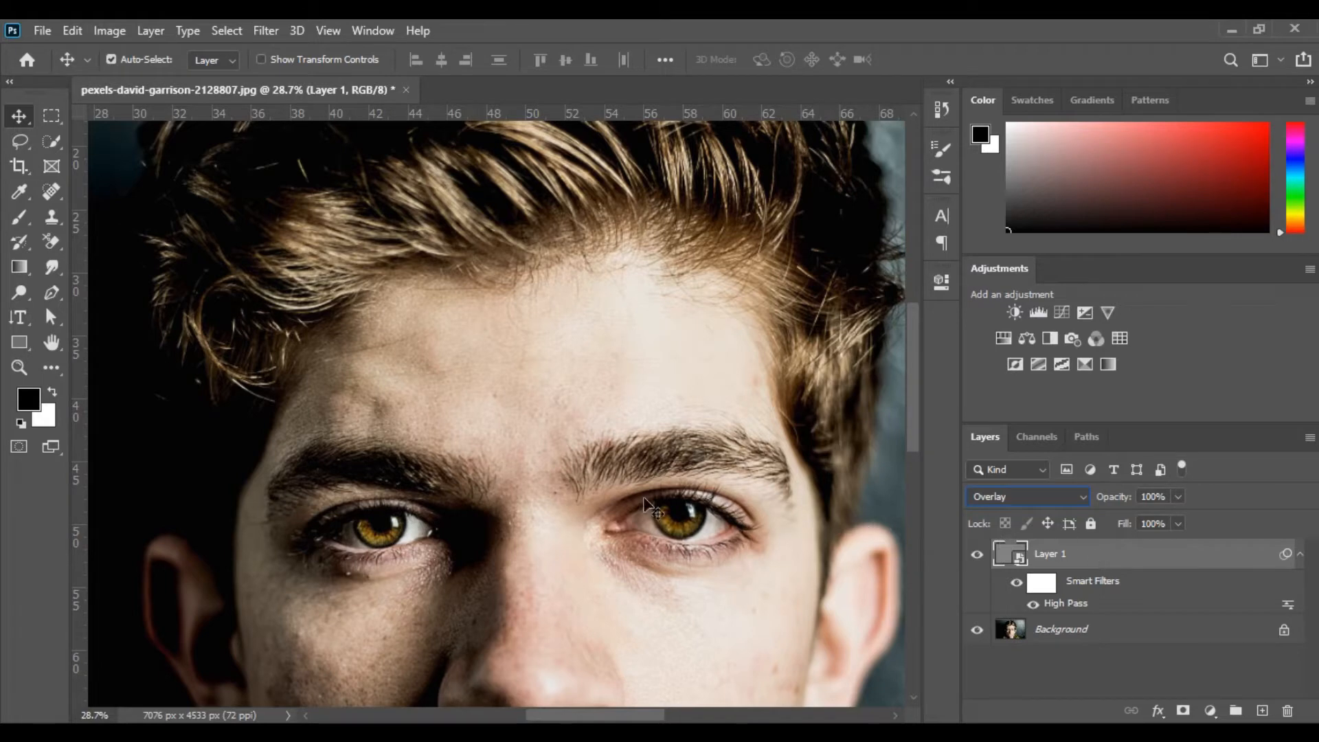
drag(564, 514, 610, 385)
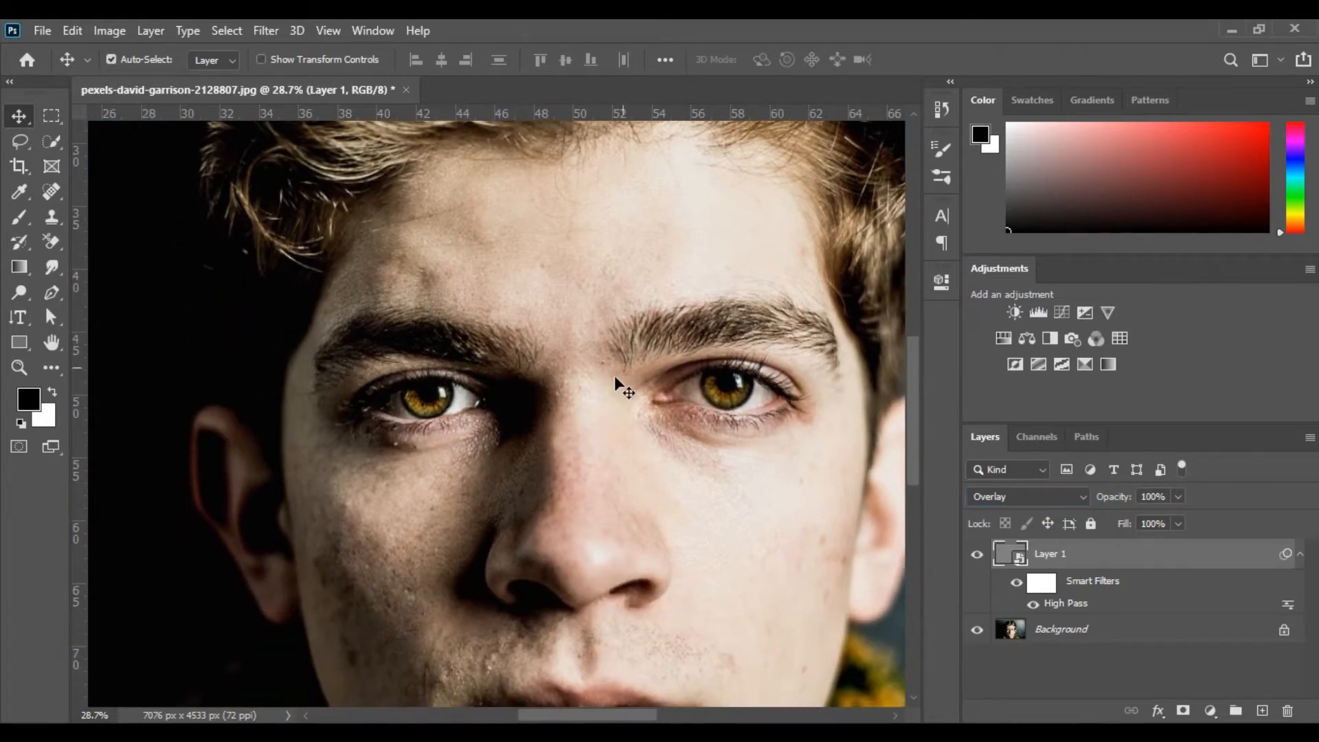
key(ctrl+0)
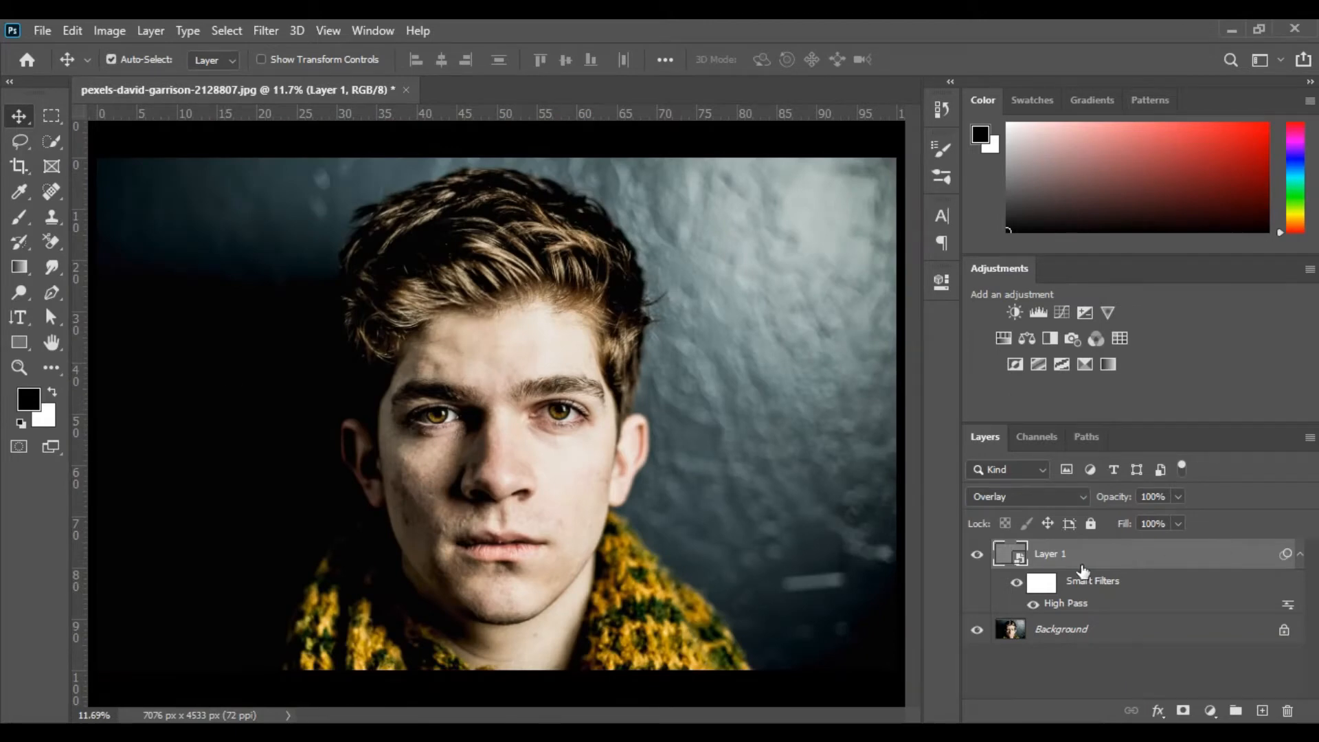
Add a layer mask to Layer 1 and invert it to black.
click(1183, 710)
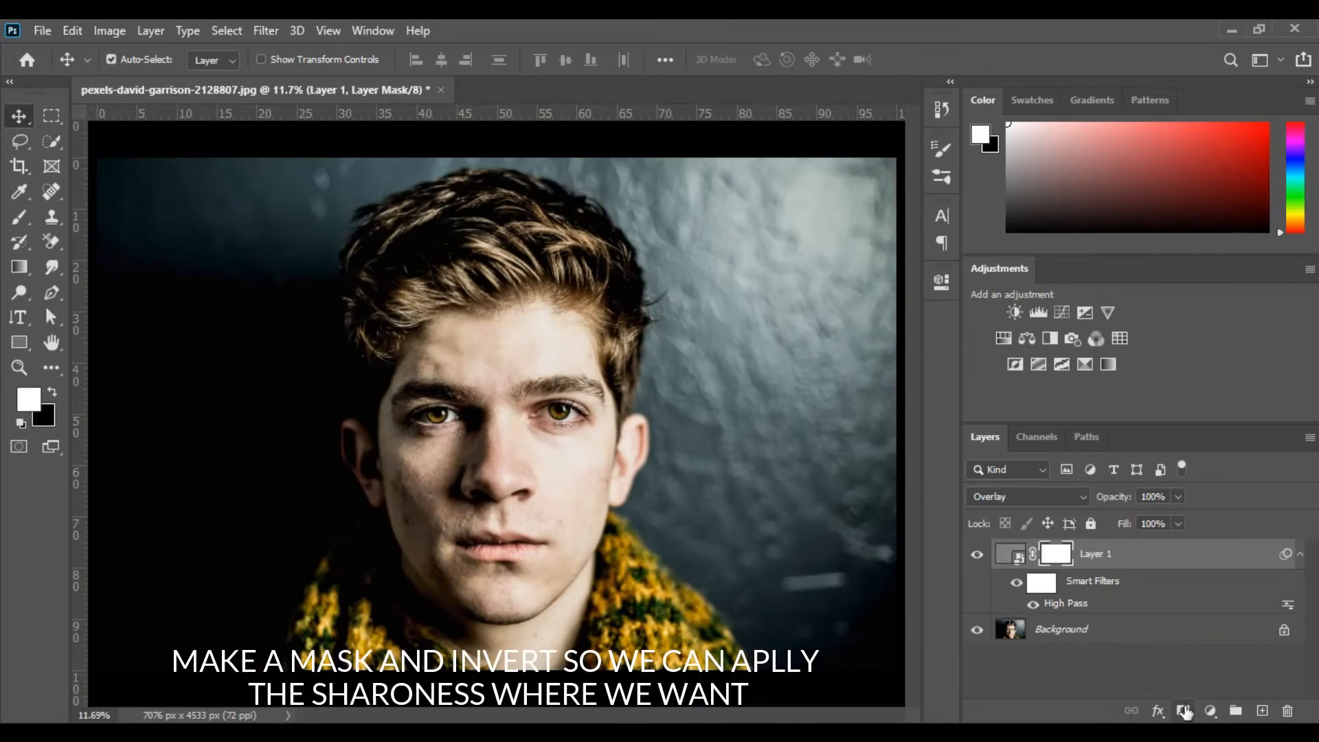
click(1299, 557)
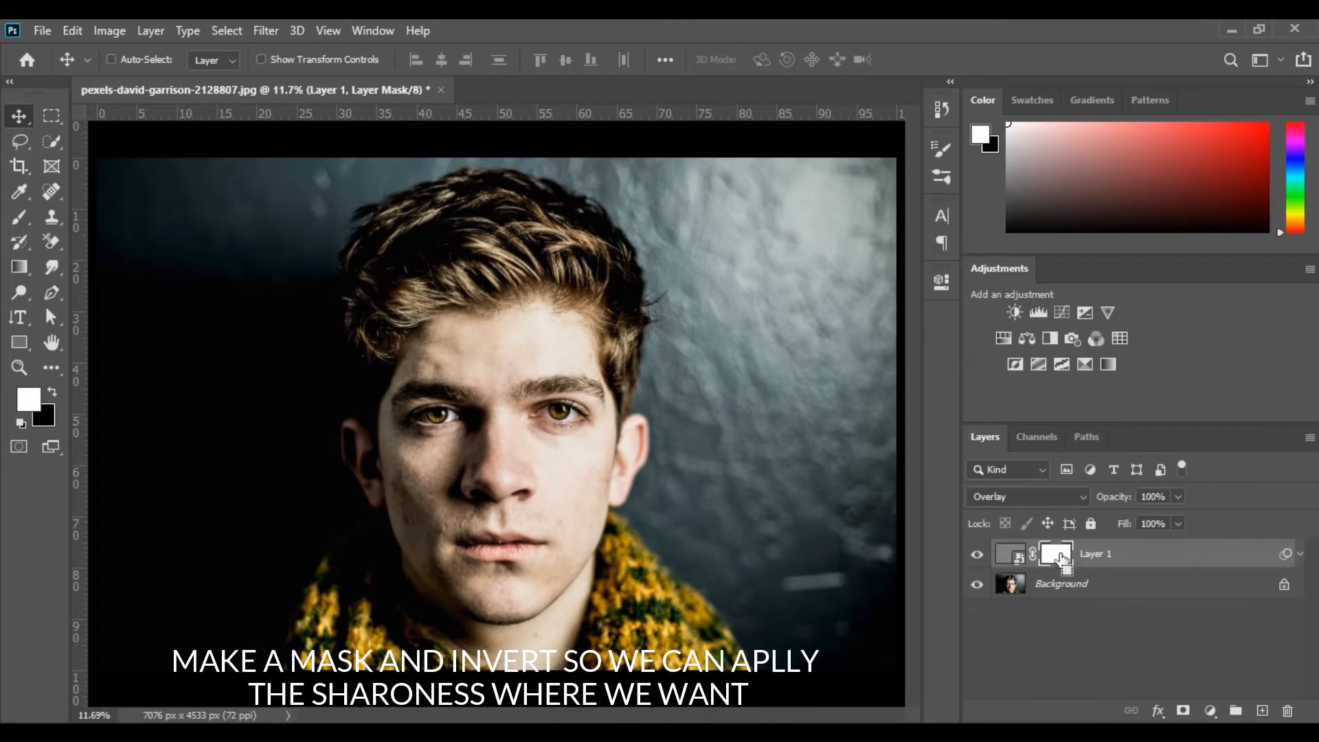
key(ctrl+i)
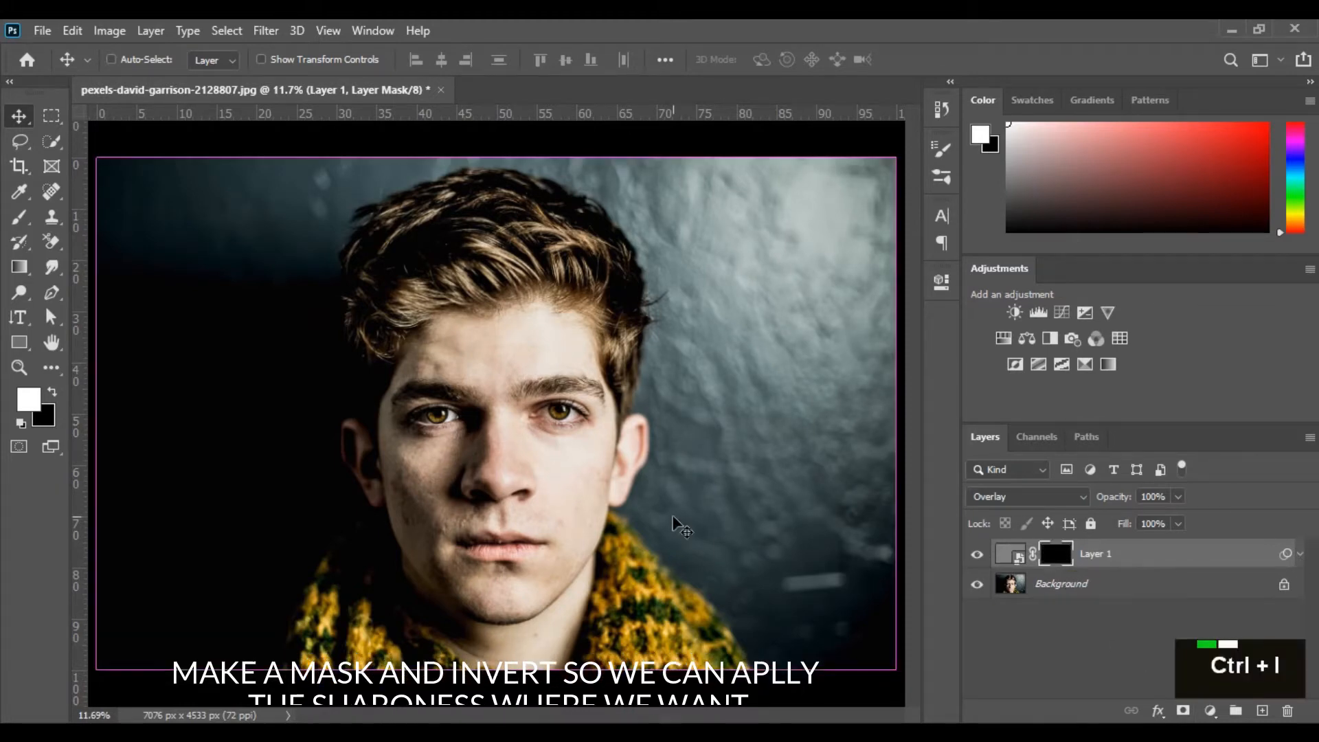
Paint white on Layer 1's mask over the eye on the shadowed side of the face with a 46-pixel brush.
key(ctrl+space)
drag(355, 361, 680, 471)
drag(592, 467, 684, 478)
key(ctrl+minus)
key(ctrl+minus)
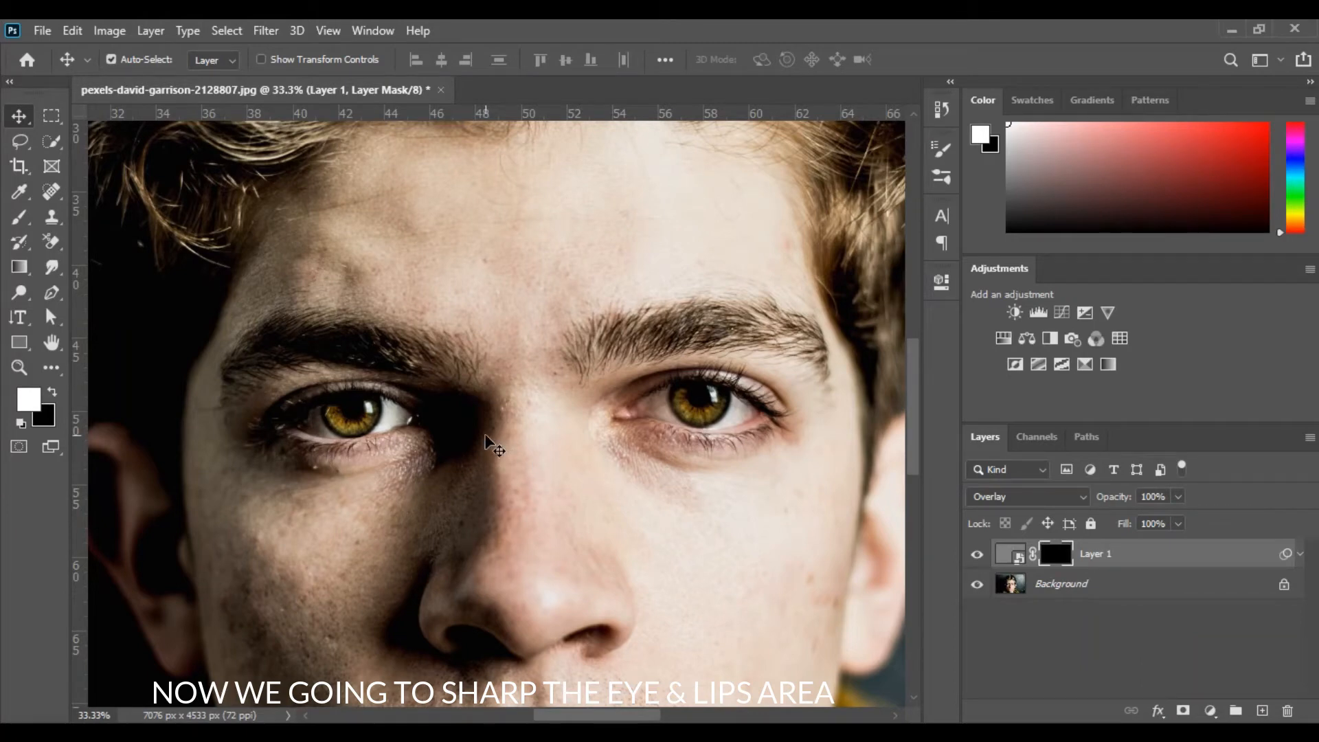
key(b)
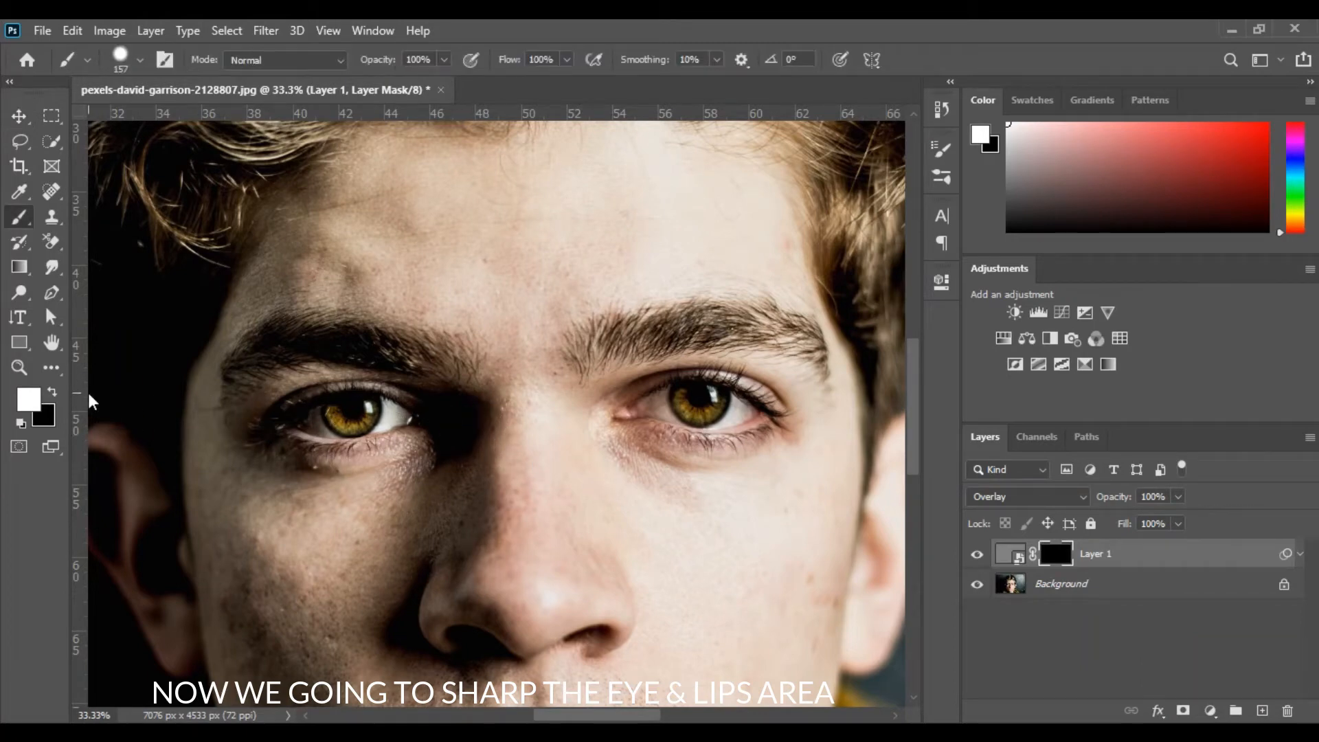
click(52, 394)
click(52, 395)
key(ctrl+space)
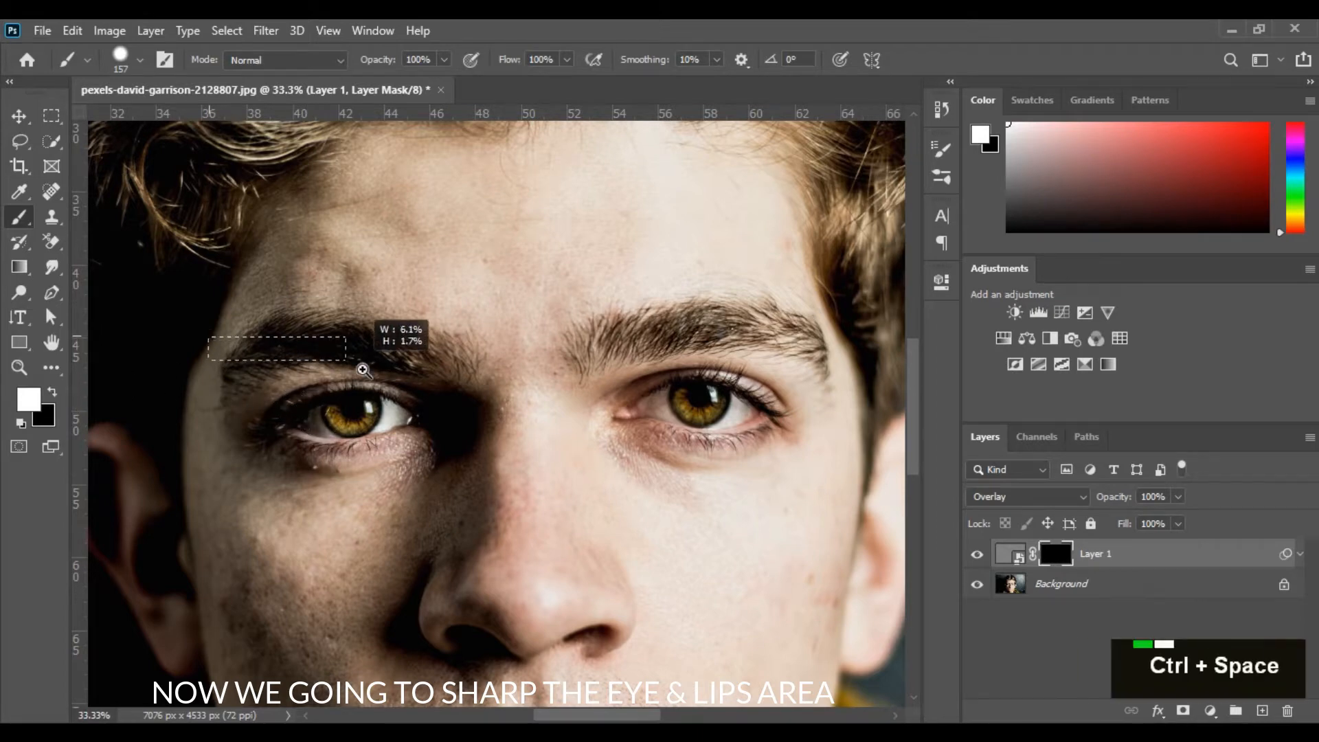
drag(409, 439, 519, 421)
mouse_move(519, 420)
mouse_down()
mouse_move(780, 479)
mouse_move(435, 439)
mouse_up()
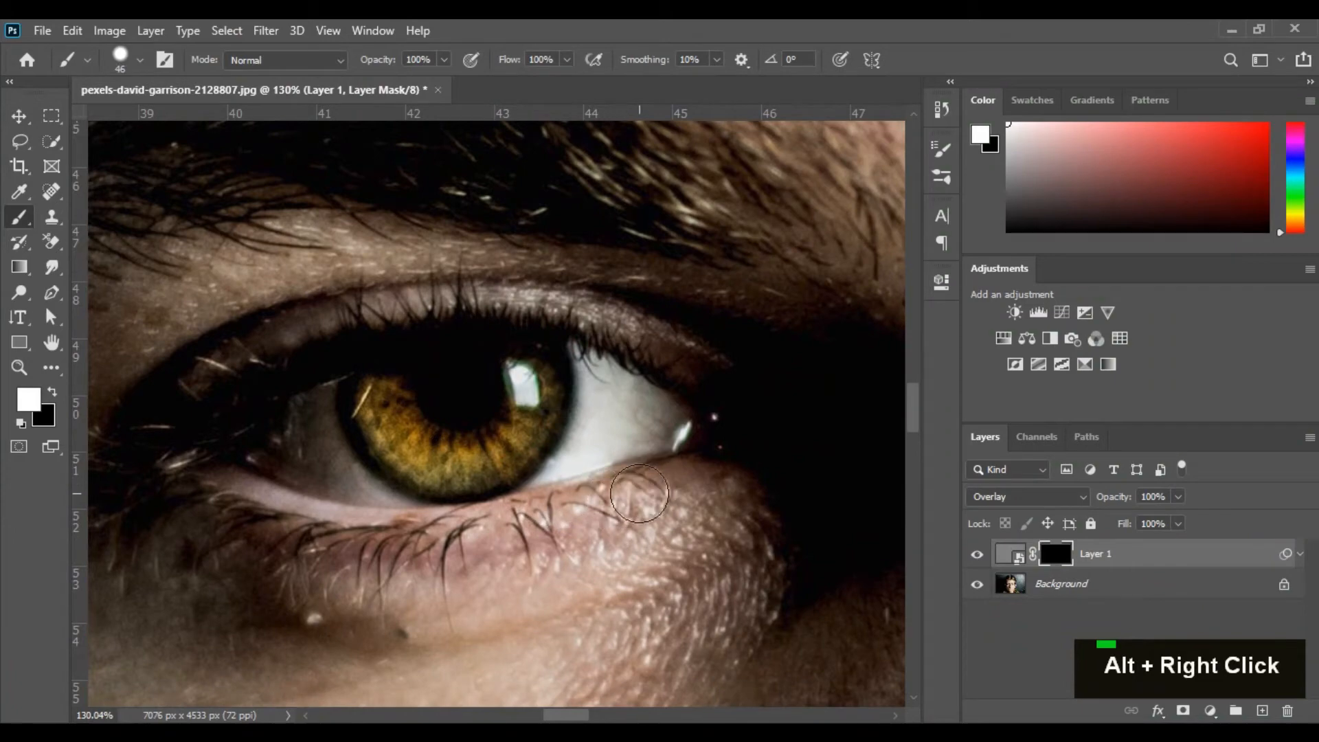
drag(610, 513, 711, 453)
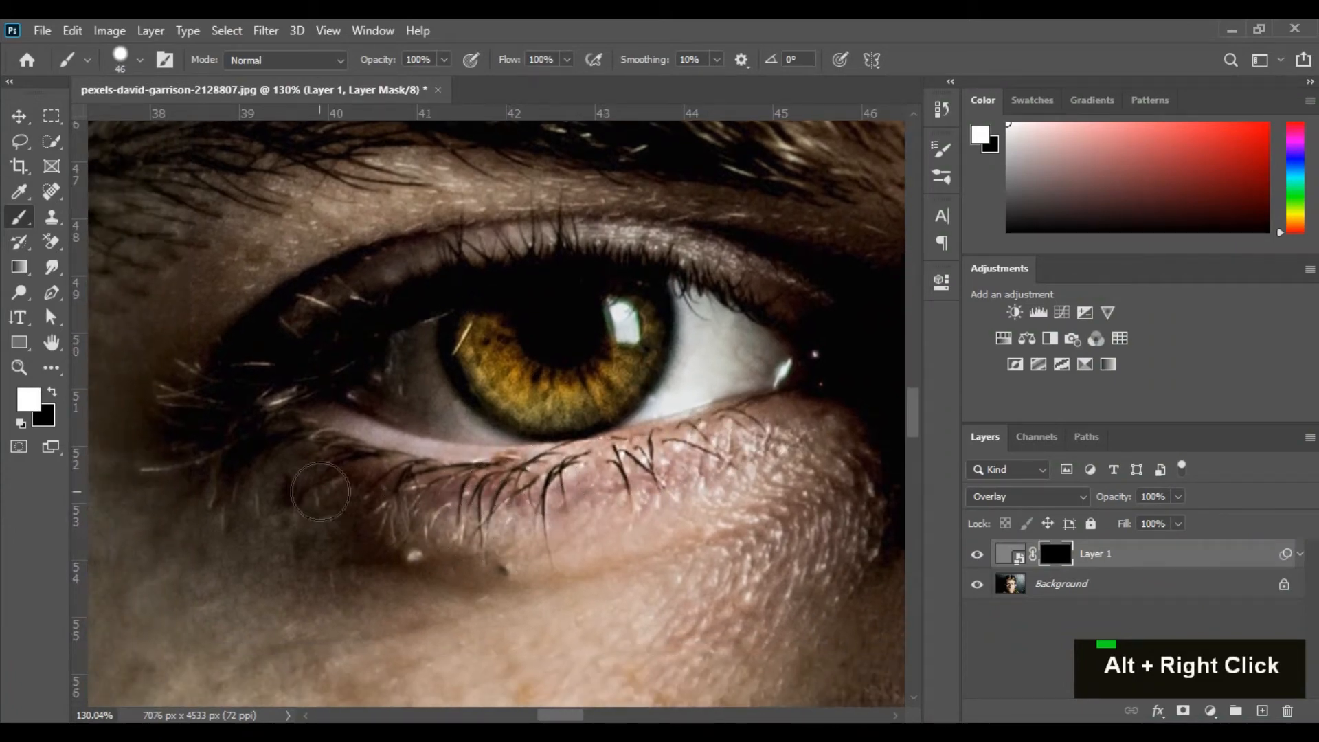
Paint white on the mask over the eyelids, under-eye skin and eyebrow of the shadowed side with a 112-pixel brush.
key(ctrl+minus)
key(ctrl+minus)
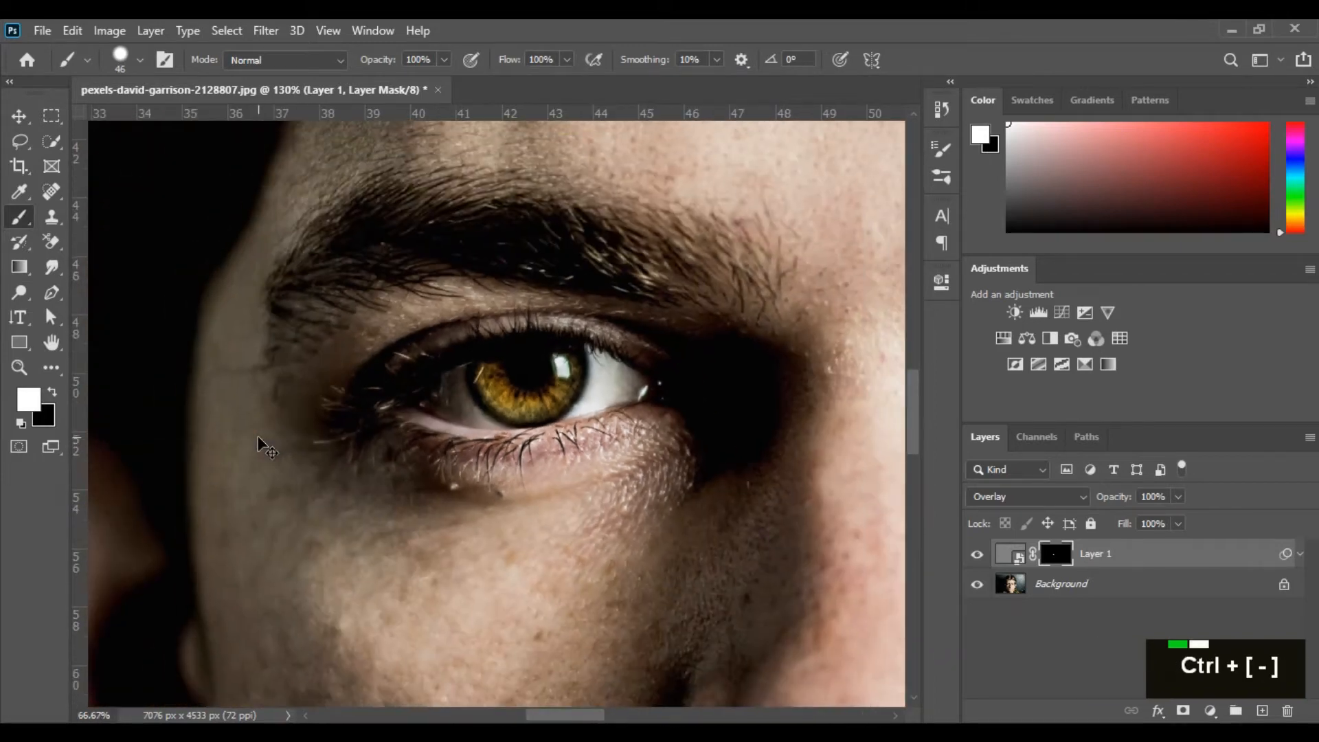
drag(407, 424, 401, 447)
alt+right_click(341, 429)
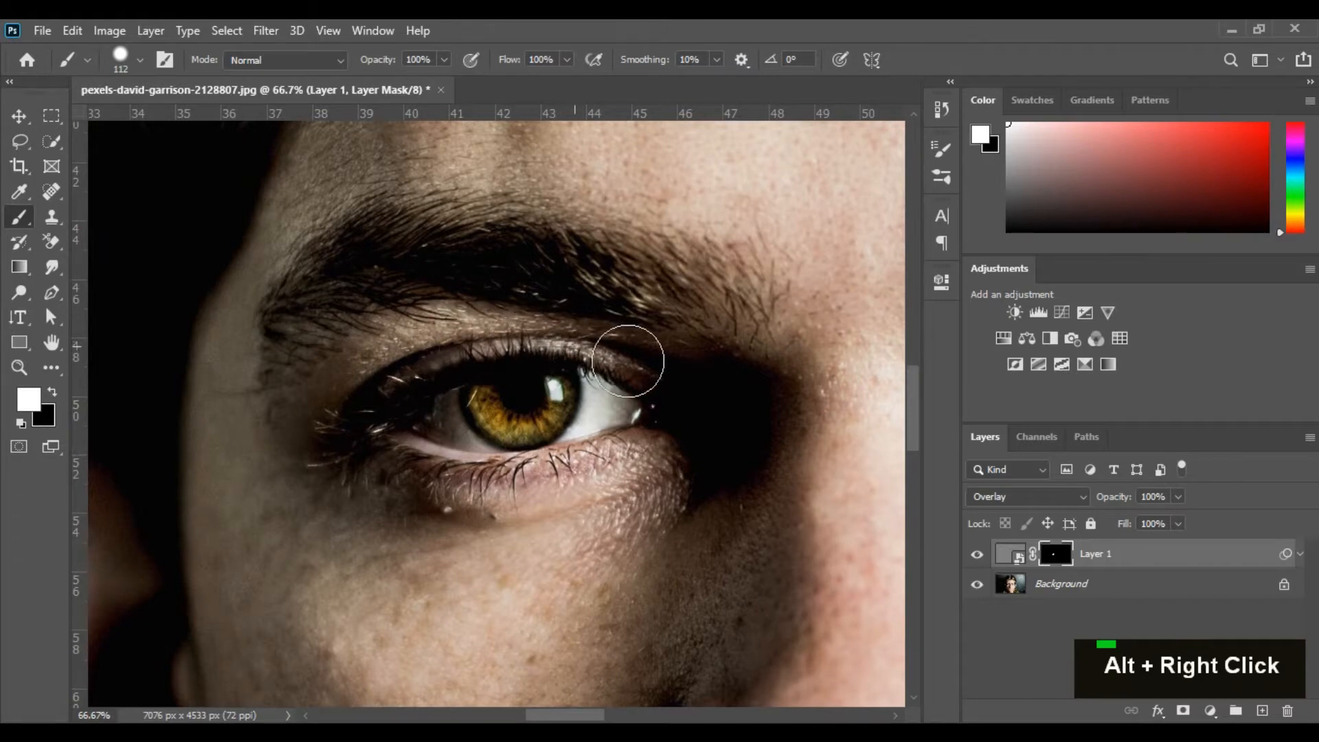
mouse_move(670, 395)
mouse_down()
mouse_move(689, 495)
mouse_move(672, 468)
mouse_move(648, 501)
mouse_up()
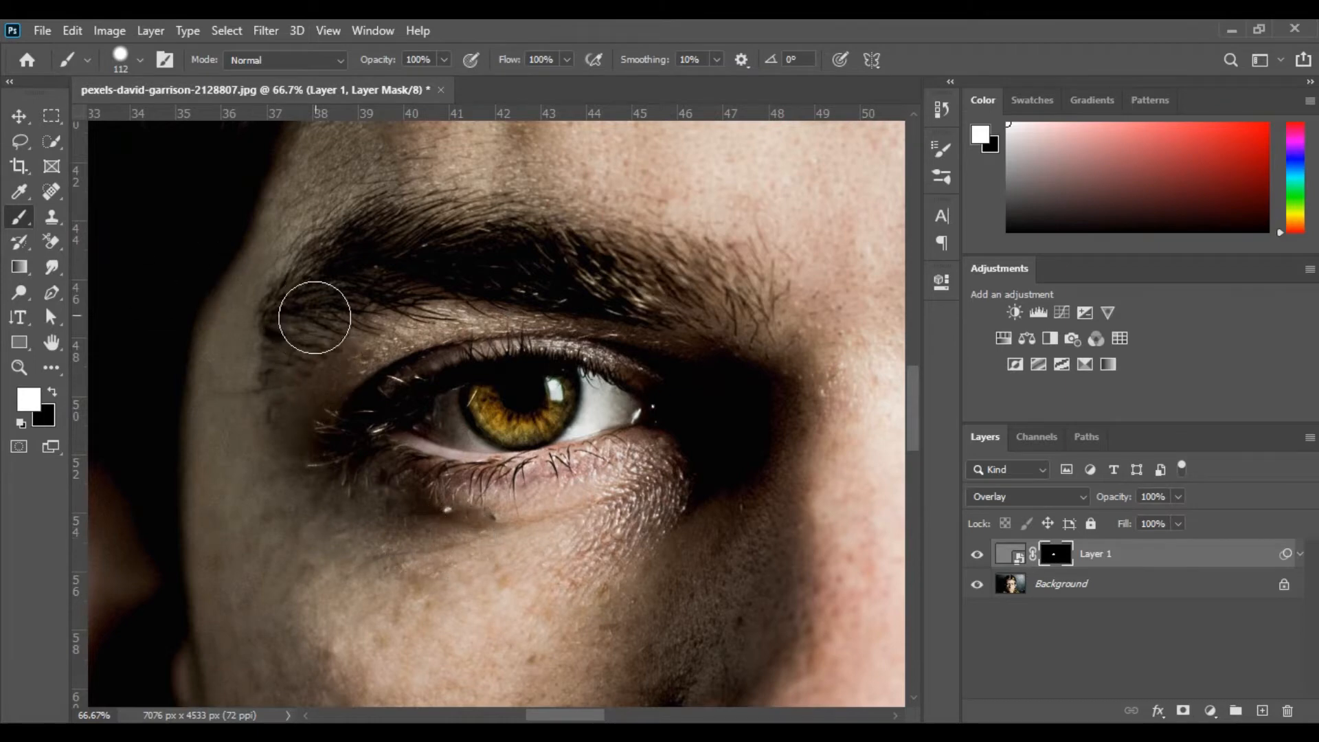
scroll(293, 447, up, 2)
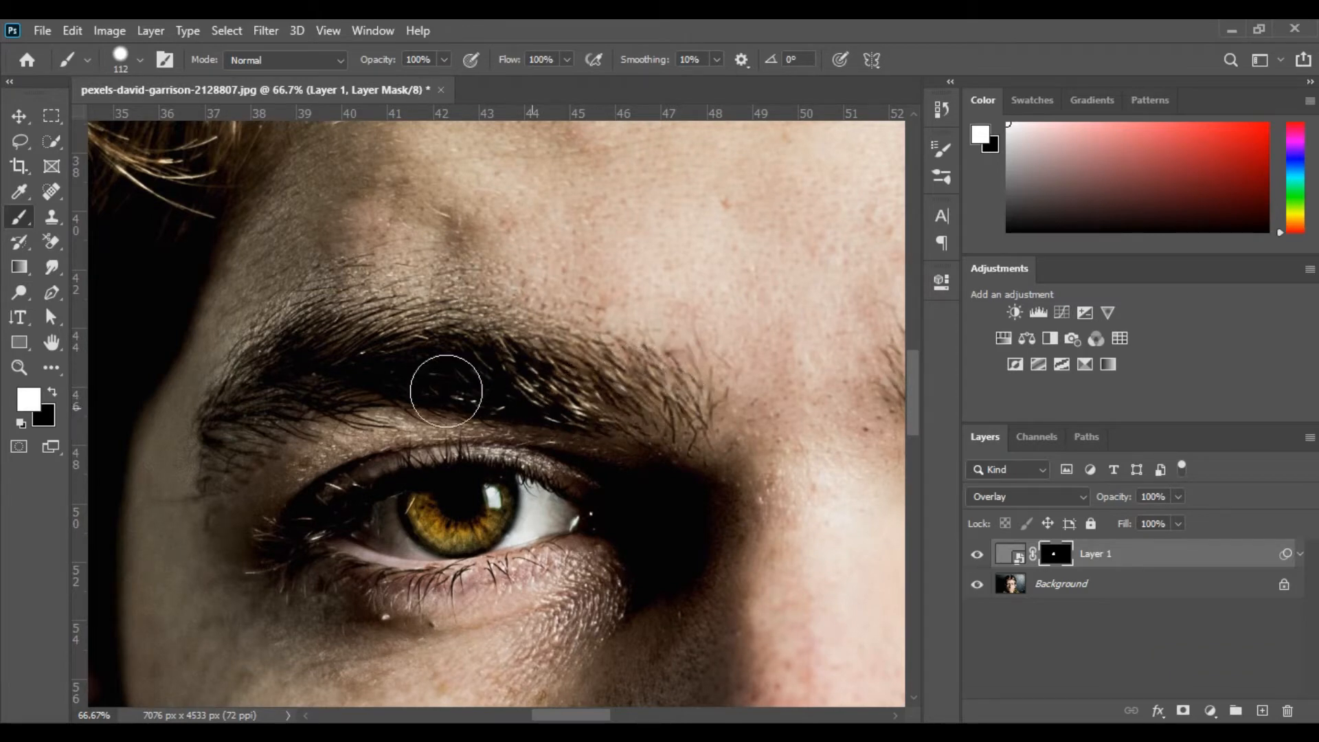
drag(494, 410, 479, 337)
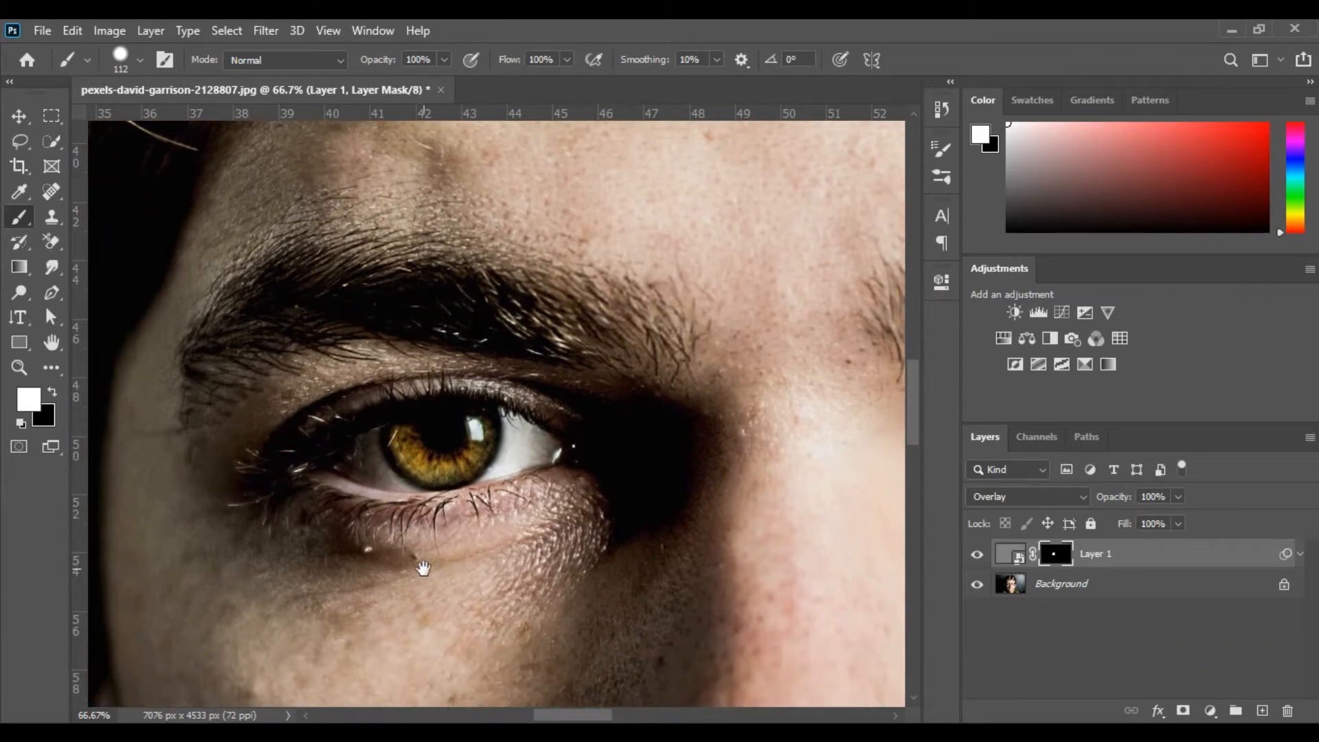
drag(423, 567, 367, 525)
Paint white on the mask over the eyebrow on the lit side of the face with the 112-pixel brush.
drag(721, 279, 212, 270)
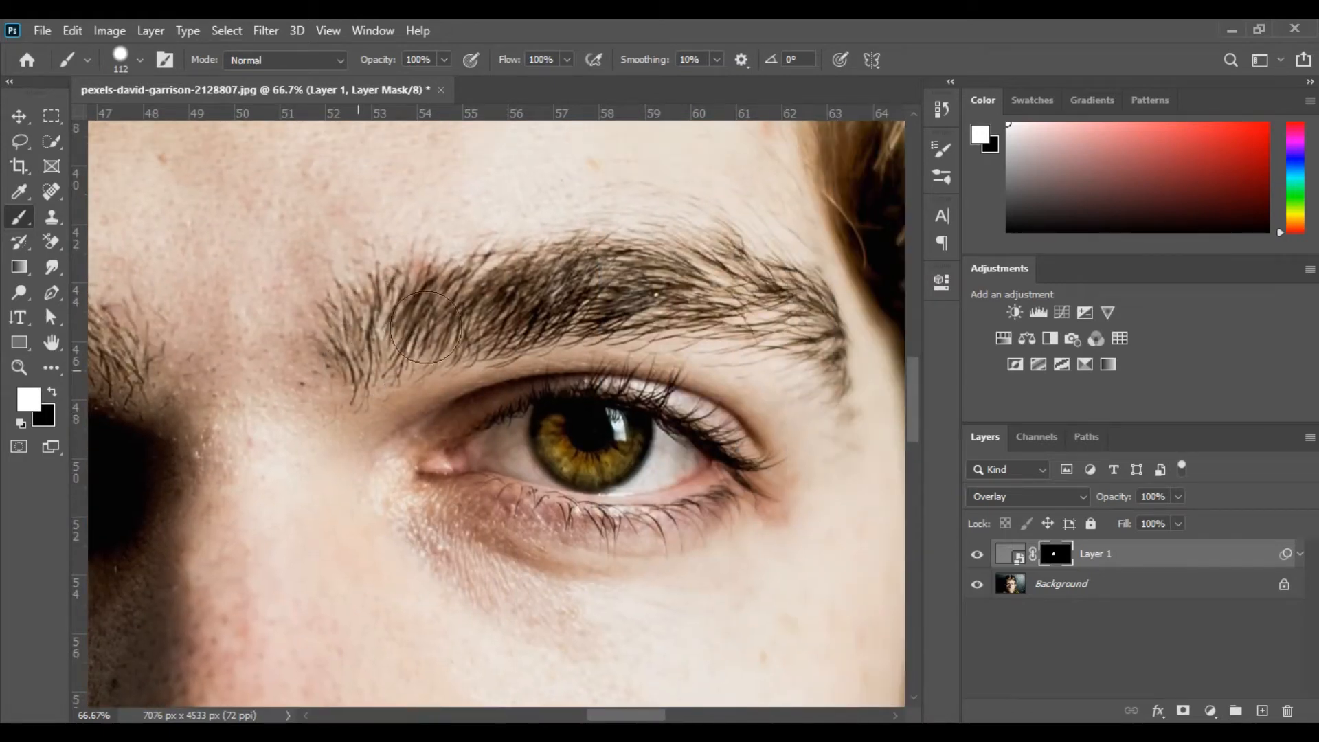
mouse_move(436, 283)
mouse_down()
mouse_move(783, 299)
mouse_move(726, 265)
mouse_move(837, 307)
mouse_move(865, 356)
mouse_move(673, 230)
mouse_up()
drag(570, 498, 522, 414)
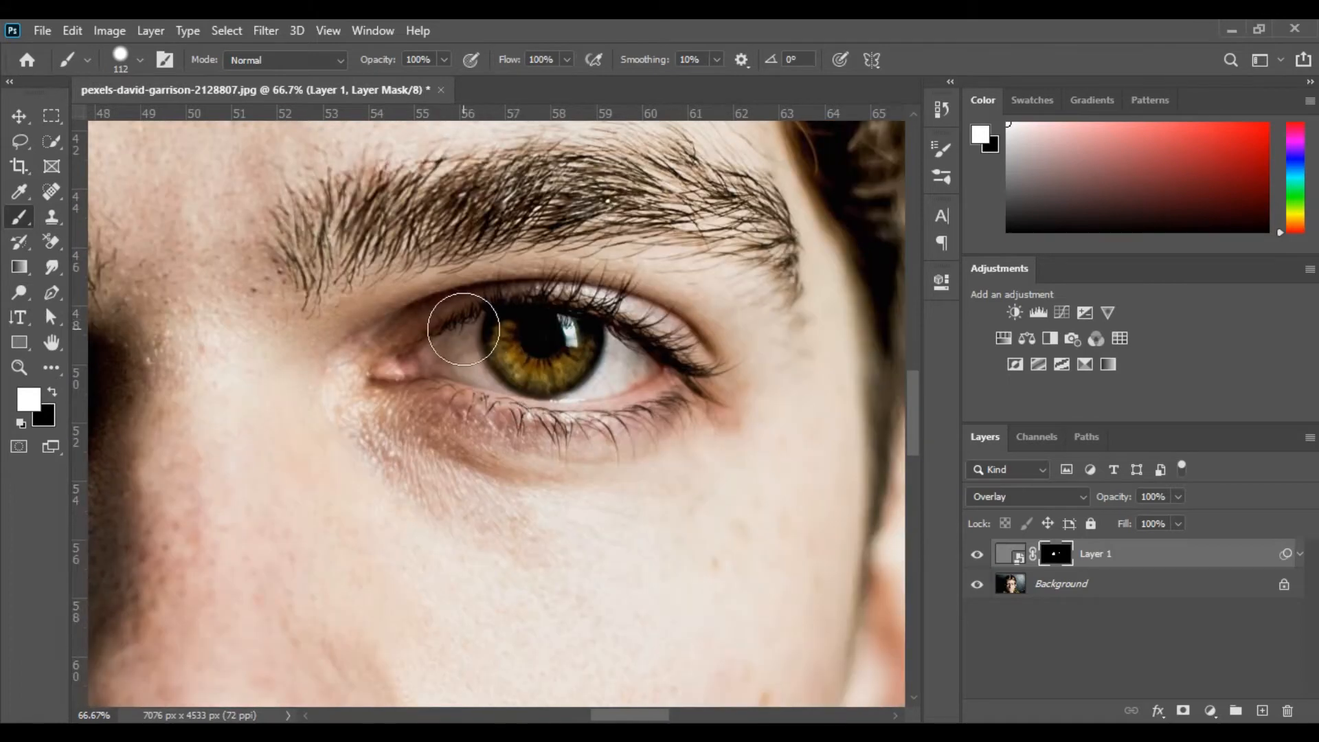
Undo the wide stroke over the lit-side eye and paint white over its eyelids and lashes with a 49-pixel brush.
mouse_move(479, 312)
mouse_down()
mouse_move(603, 310)
mouse_move(667, 349)
mouse_up()
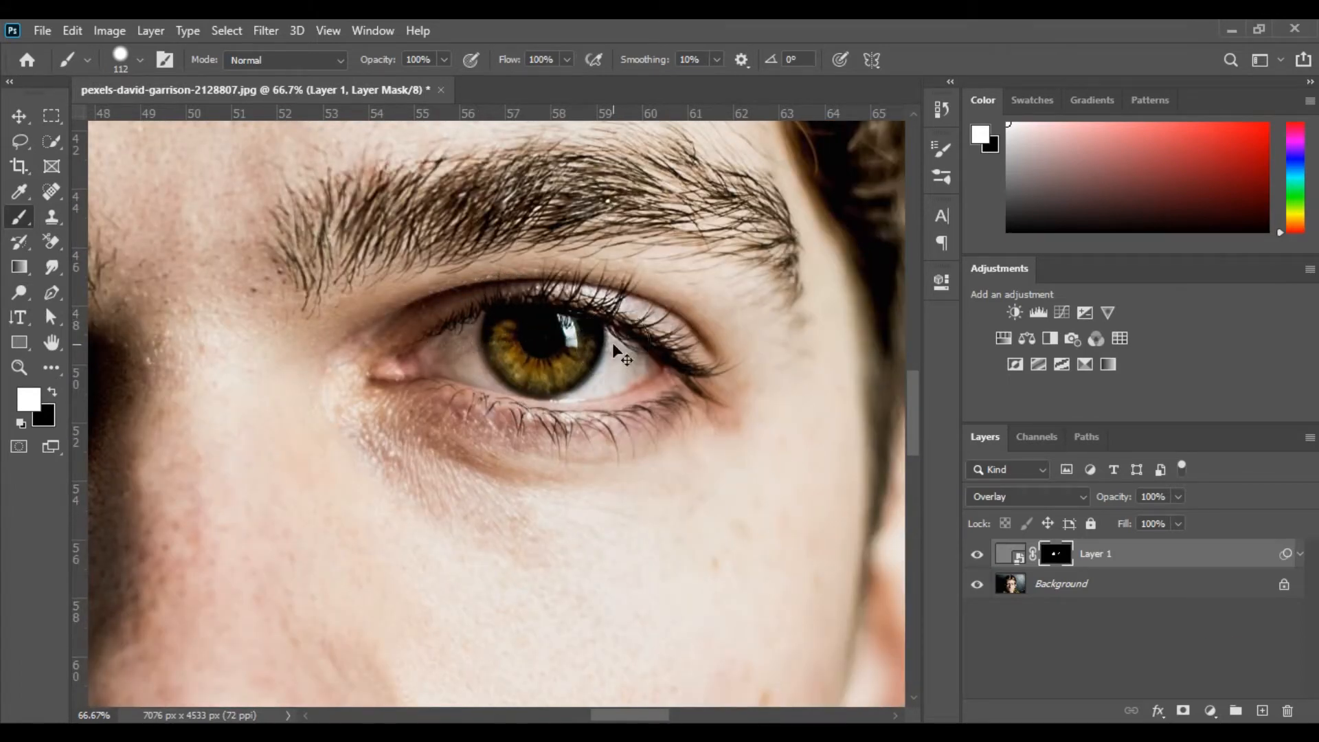
key(ctrl+z)
alt+right_click(465, 344)
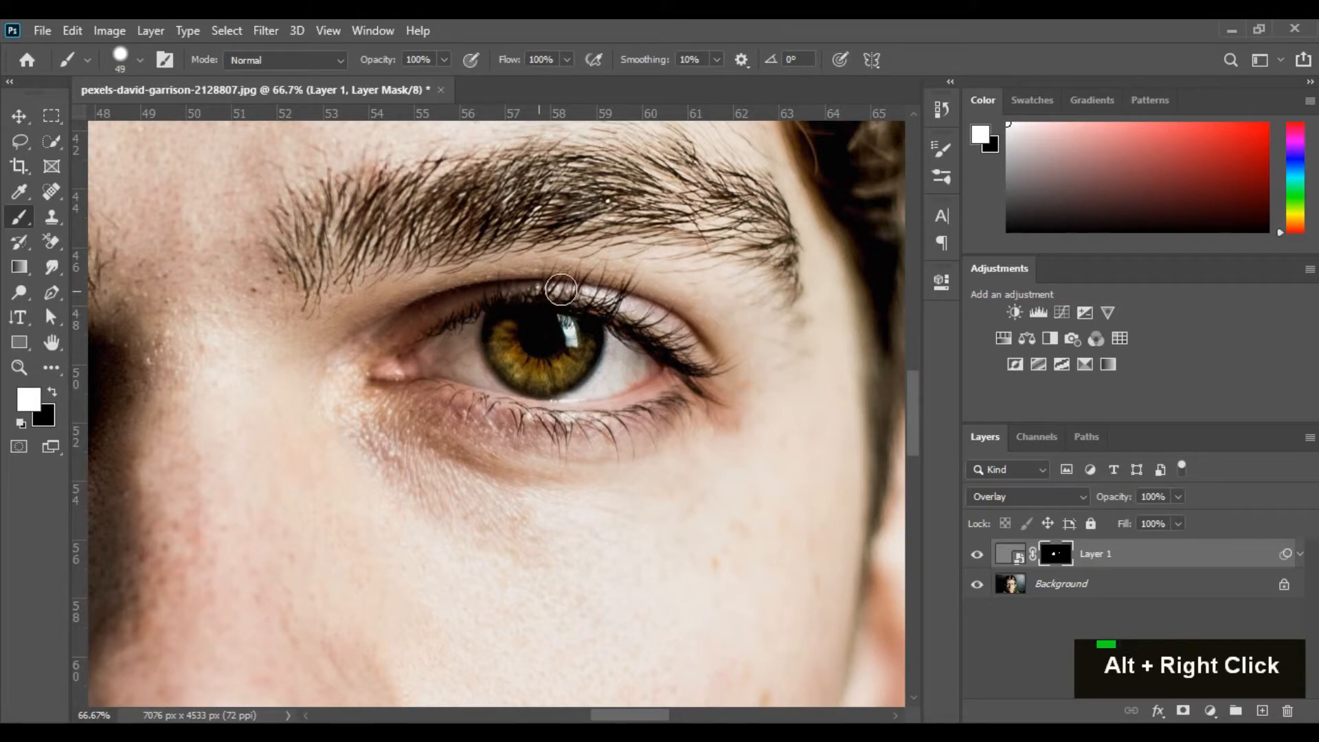
drag(678, 325, 697, 373)
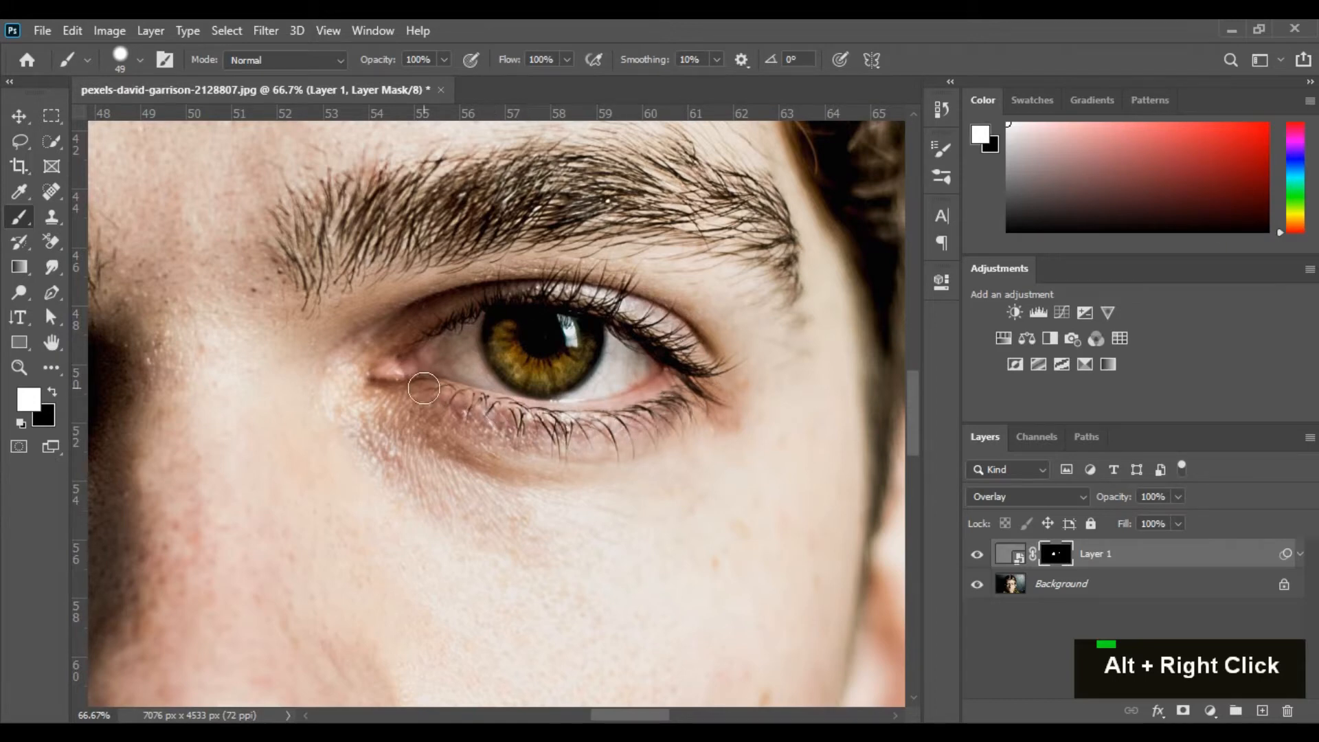
Paint white over the lit-side under-eye skin with a 142-pixel brush and the eyebrow's outer end with a 73-pixel brush.
alt+right_click(353, 412)
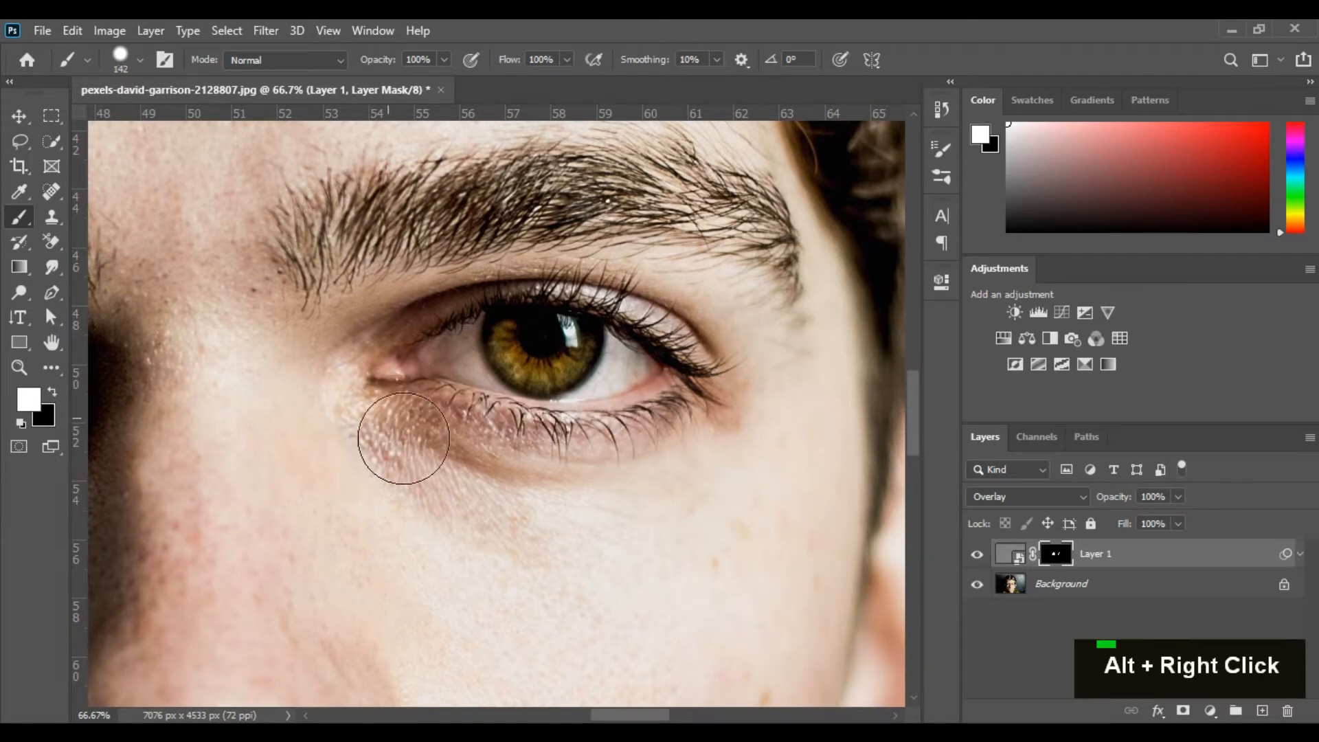
drag(621, 460, 547, 500)
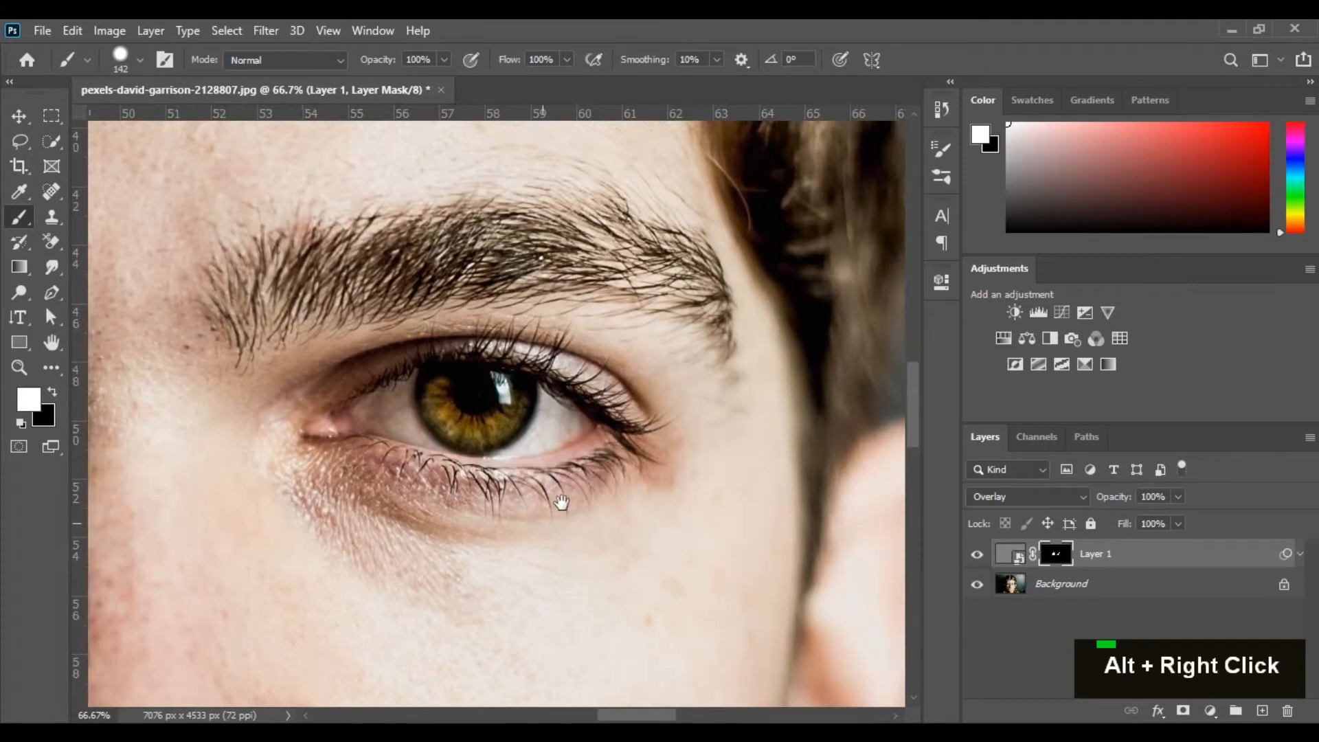
alt+right_click(713, 349)
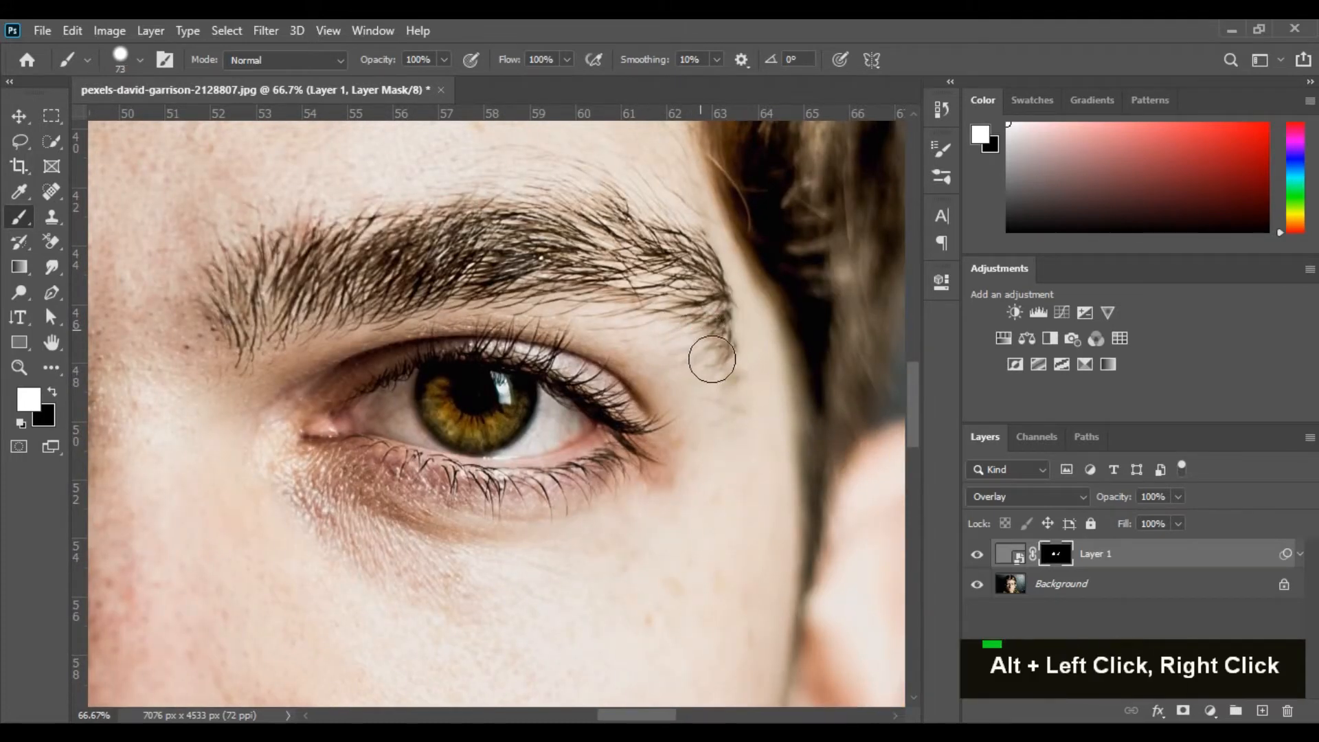
Check the sharpened eyes and eyebrows on both sides of the face.
mouse_move(564, 346)
mouse_down()
mouse_move(424, 334)
mouse_move(353, 350)
mouse_up()
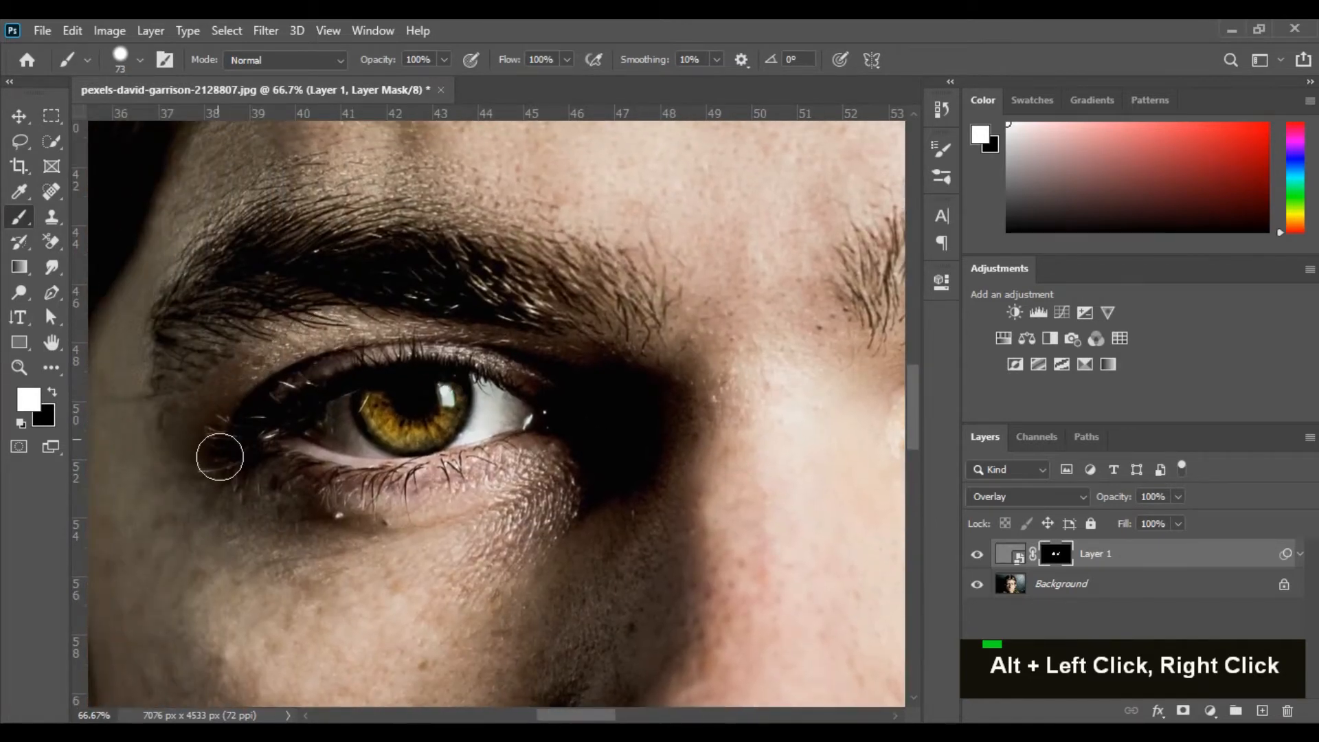
drag(309, 548, 290, 485)
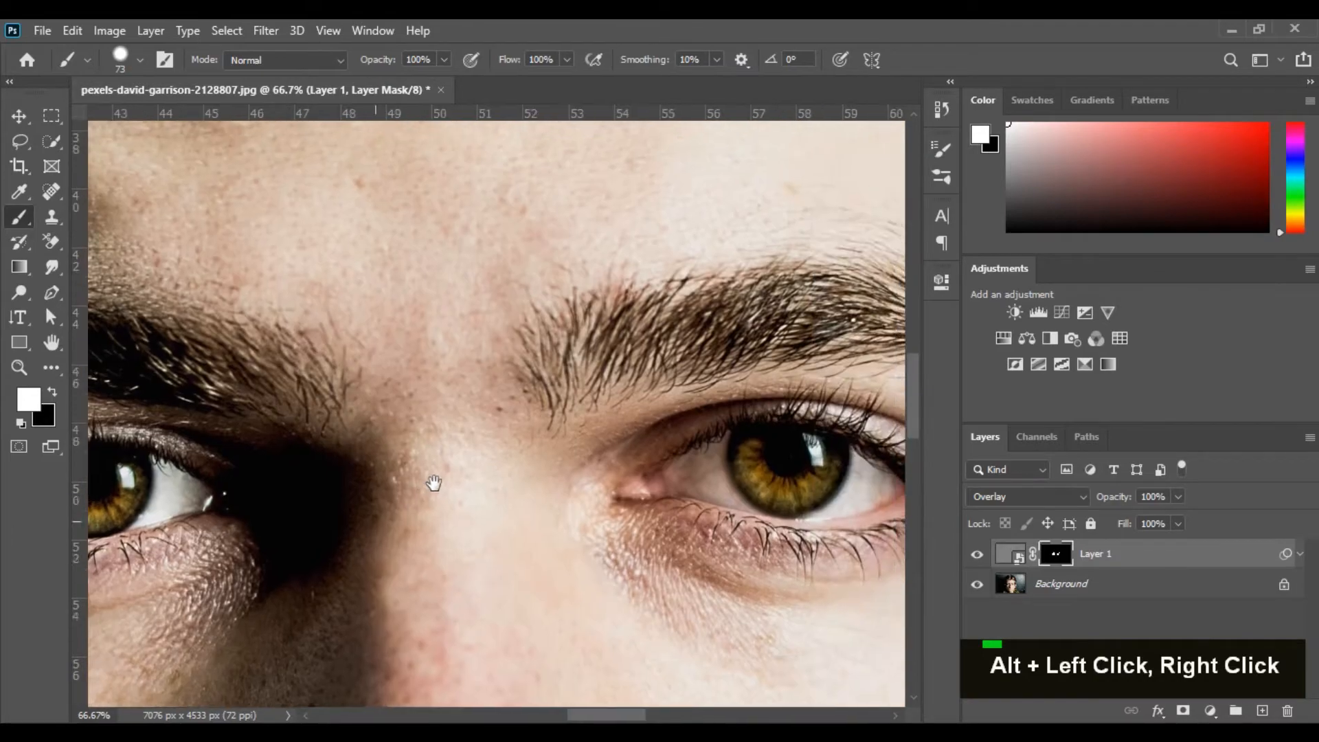
scroll(433, 480, up, 5)
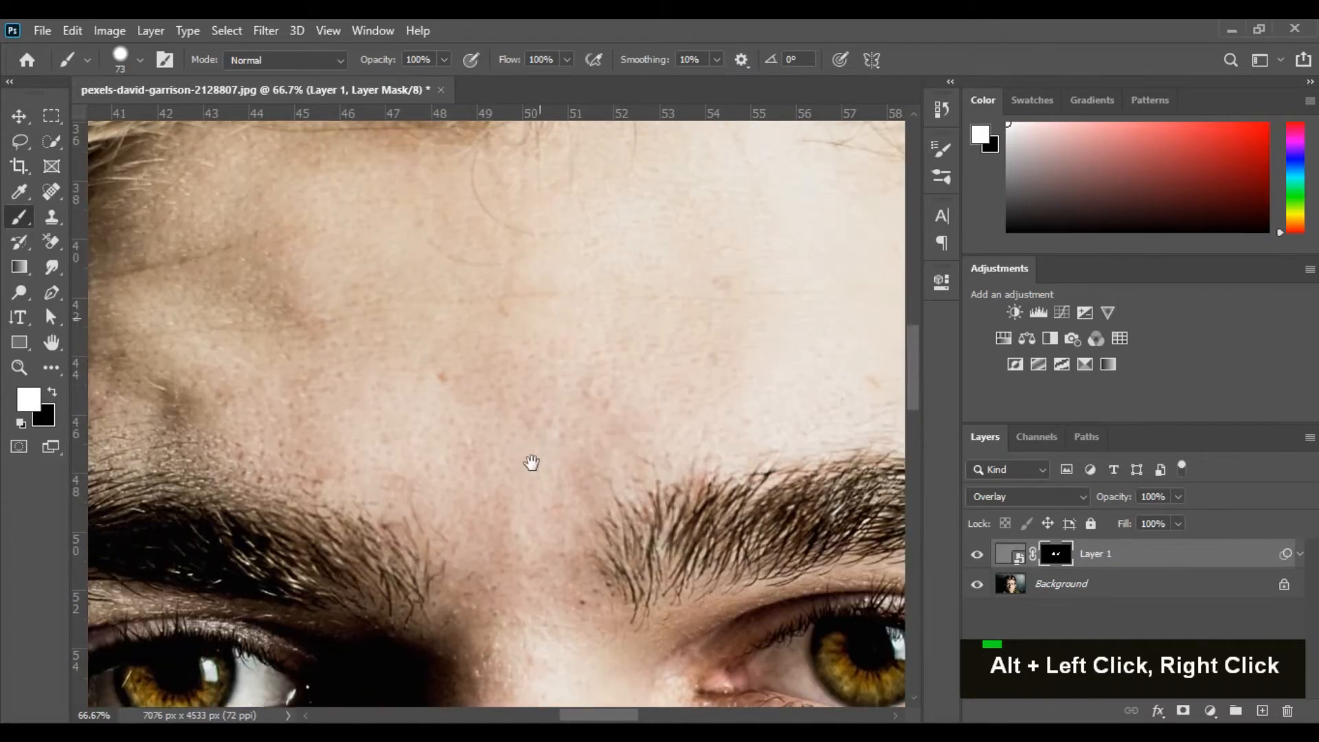
key(ctrl+minus)
key(ctrl+minus)
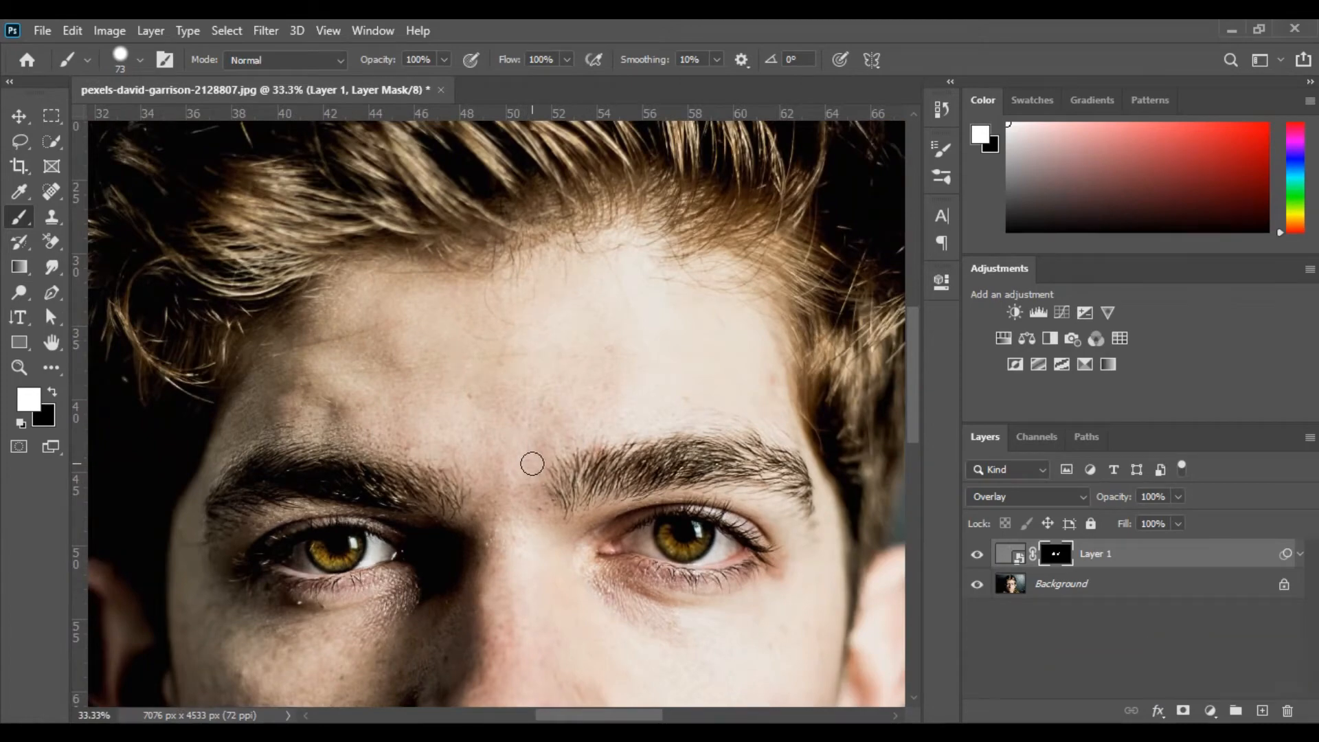
Paint white on the Layer 1 mask over the upper and lower lips with the 73-pixel brush.
drag(531, 463, 486, 297)
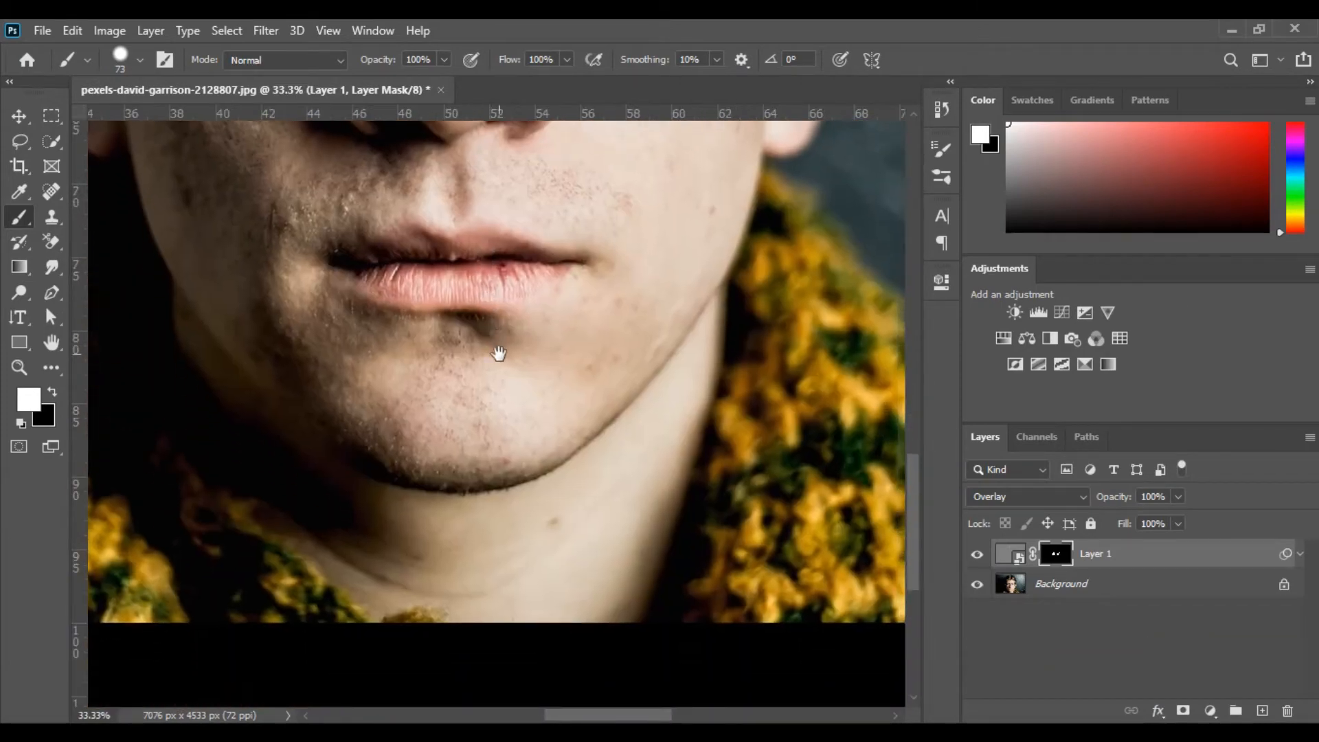
key(ctrl+space)
drag(300, 224, 622, 361)
key(ctrl+minus)
key(ctrl+minus)
key(ctrl+minus)
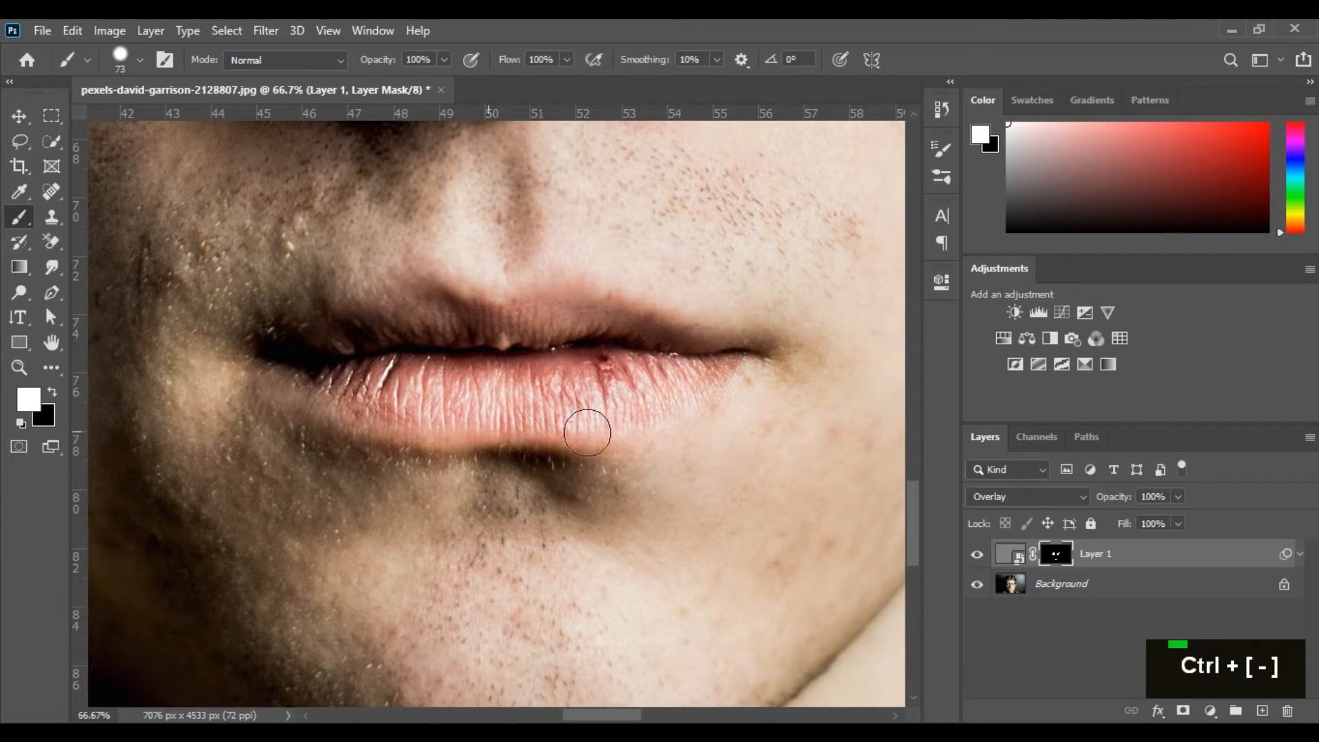
key(ctrl+0)
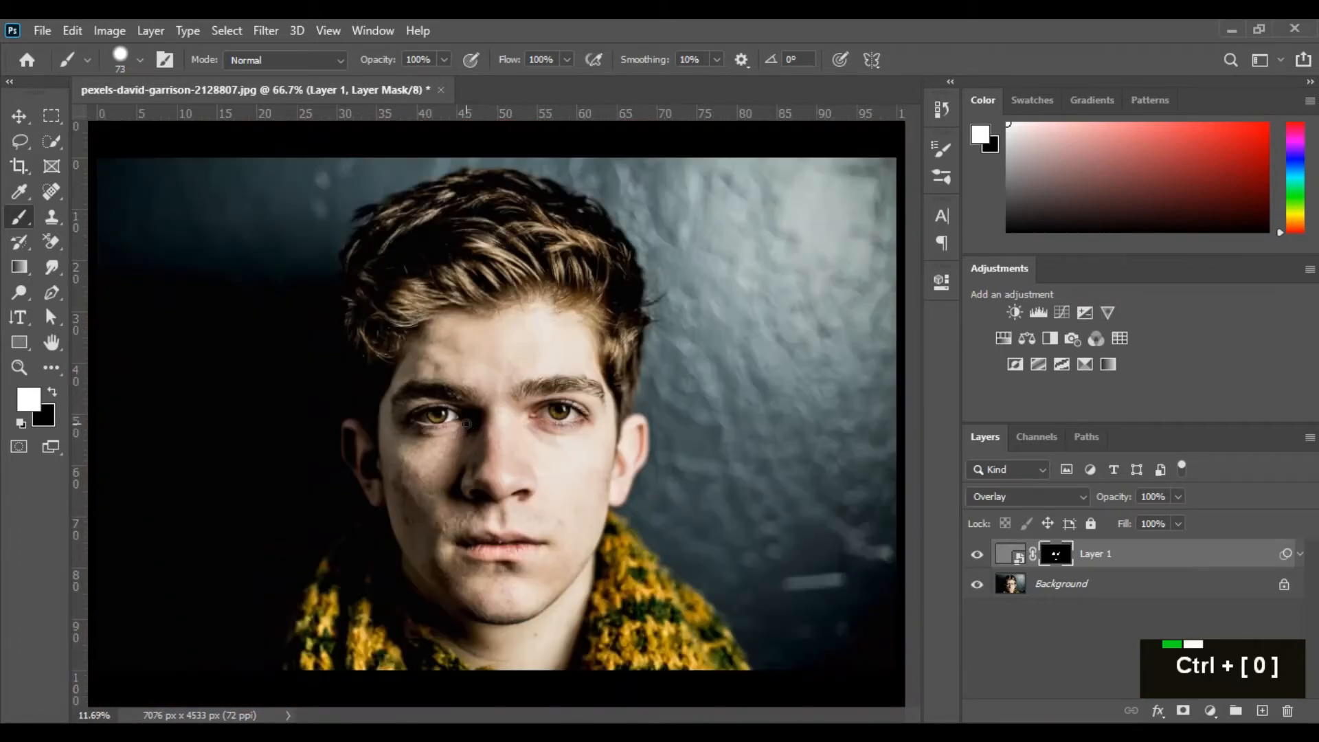
Duplicate Layer 1, delete the duplicate's mask and give it a fresh white layer mask.
key(v)
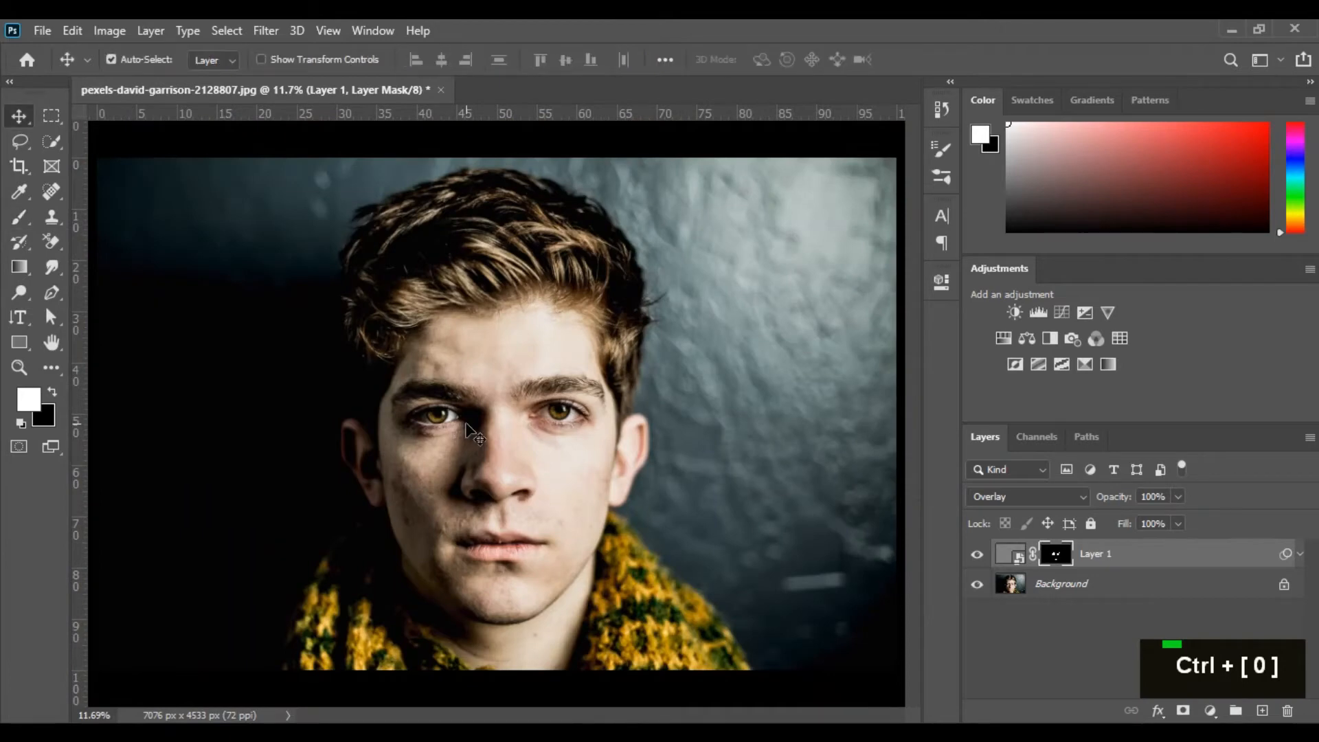
click(1164, 564)
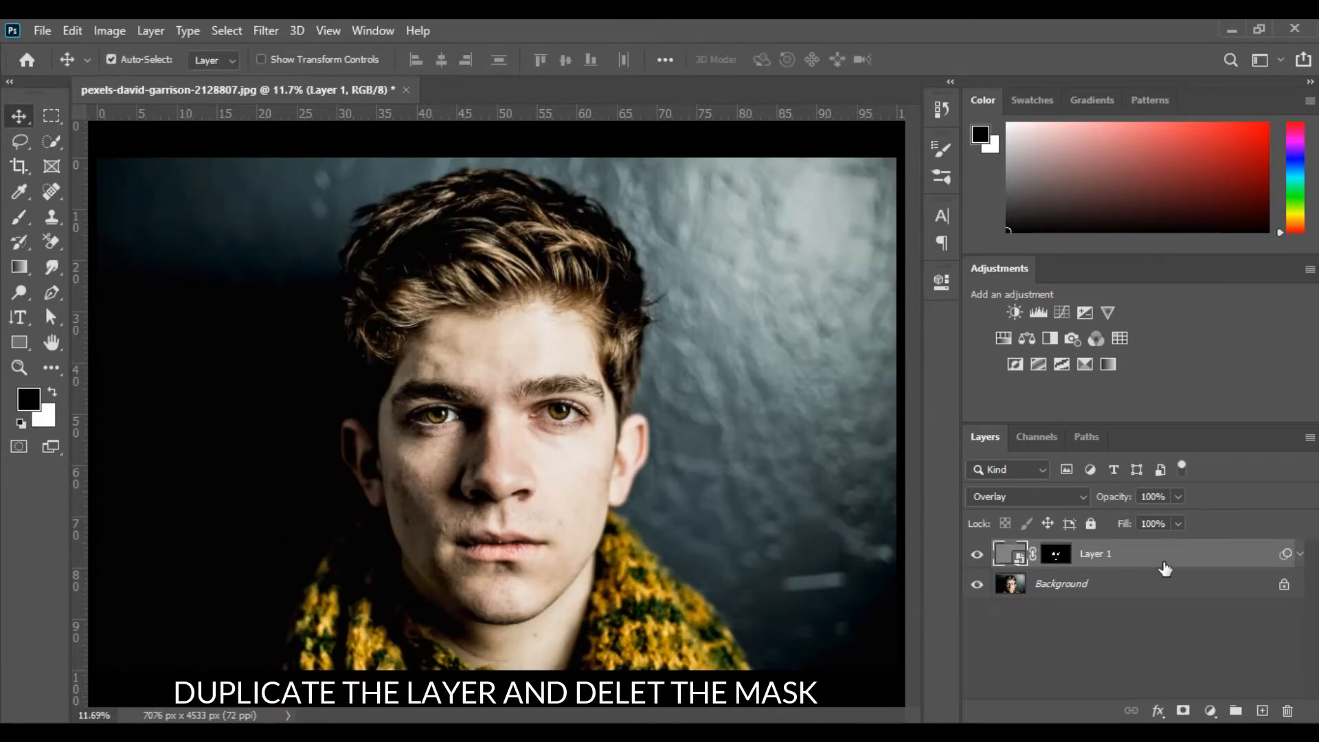
key(ctrl+j)
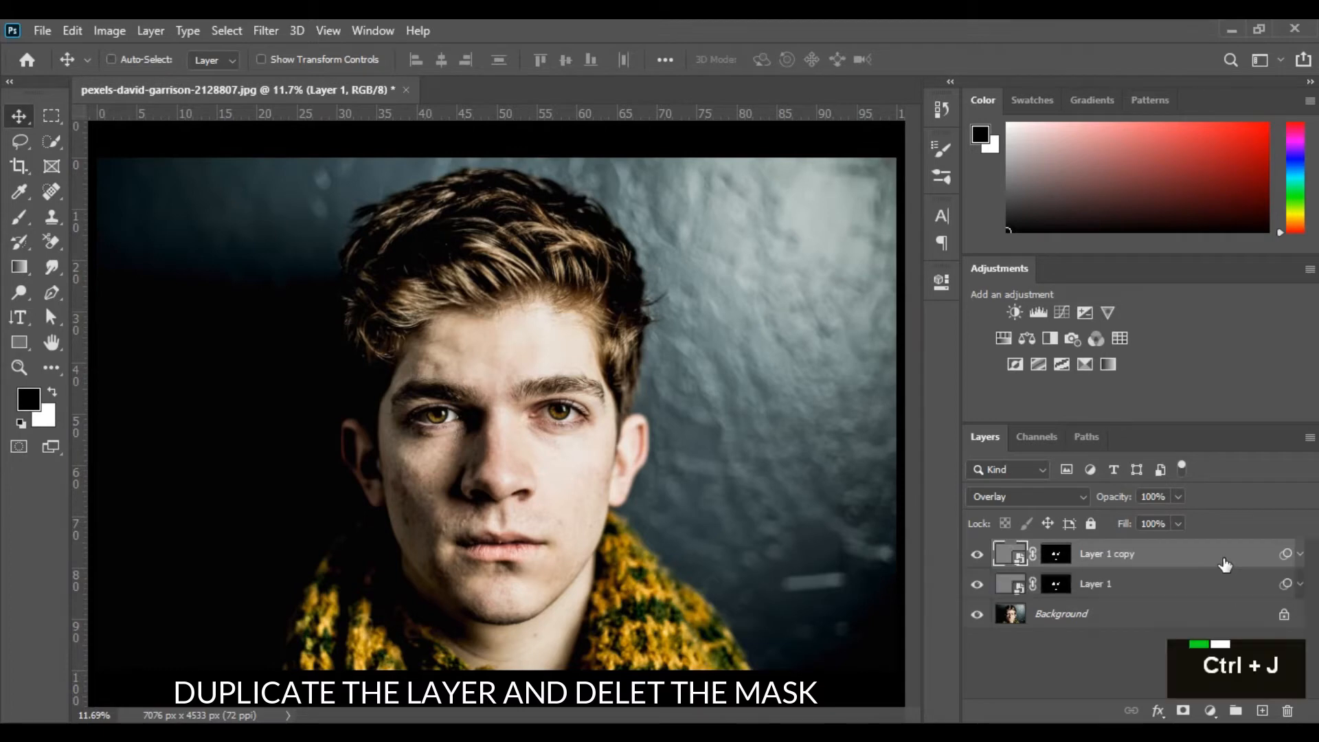
drag(1054, 560, 1288, 711)
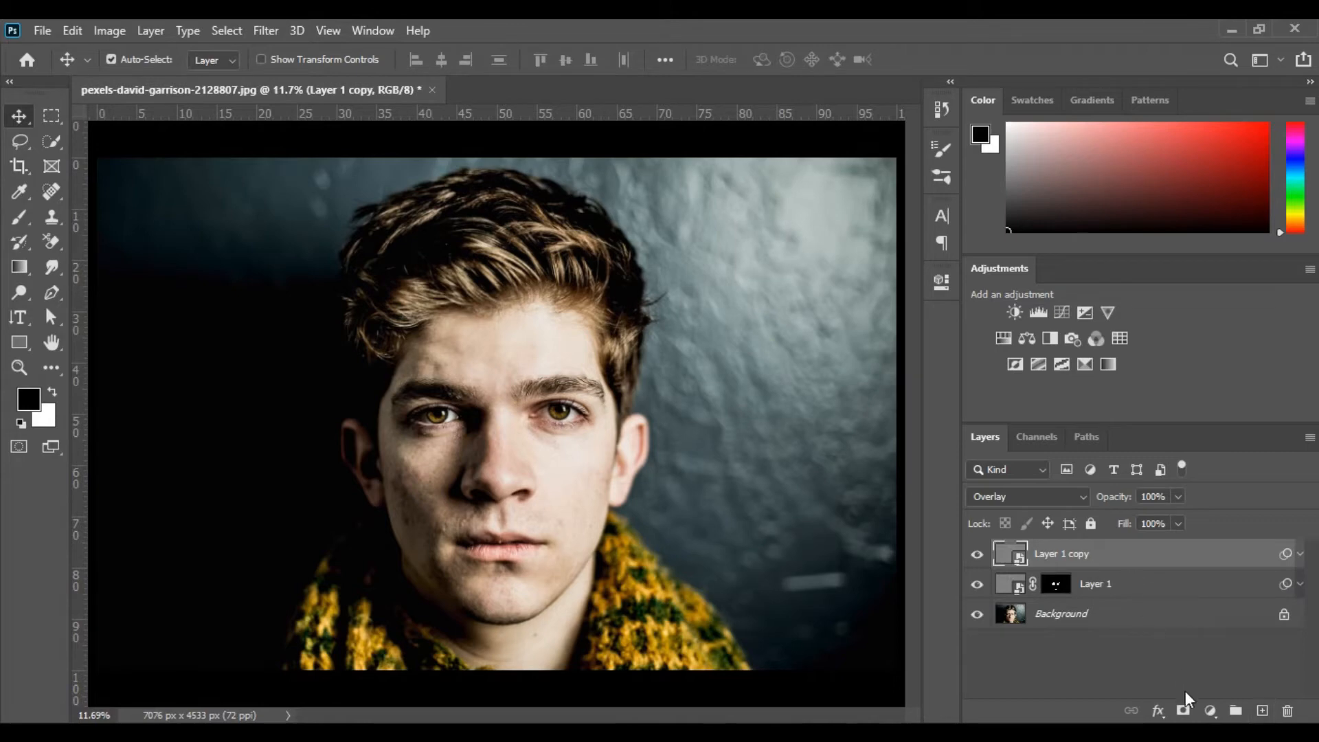
click(1183, 710)
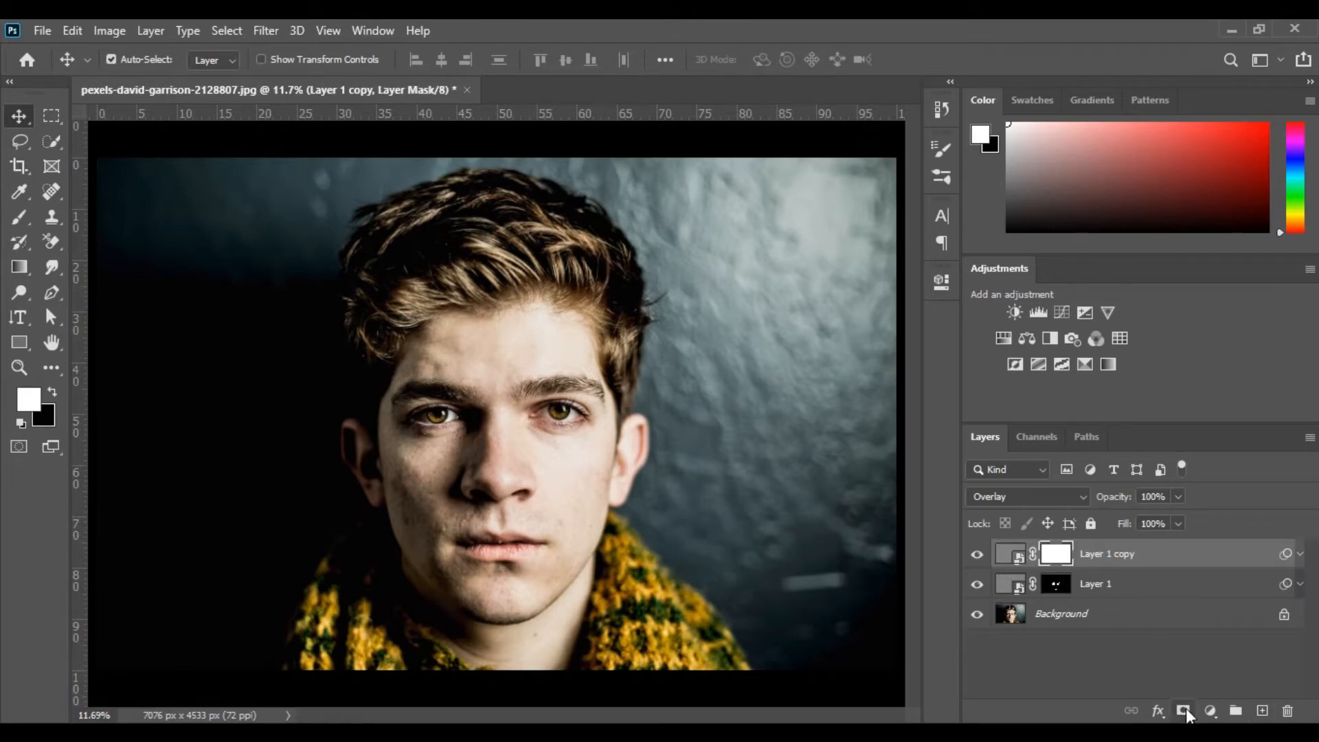
Edit the High Pass smart filter on Layer 1 copy, setting its radius to 5.0 pixels while judging the hair detail.
click(1300, 555)
double_click(1076, 603)
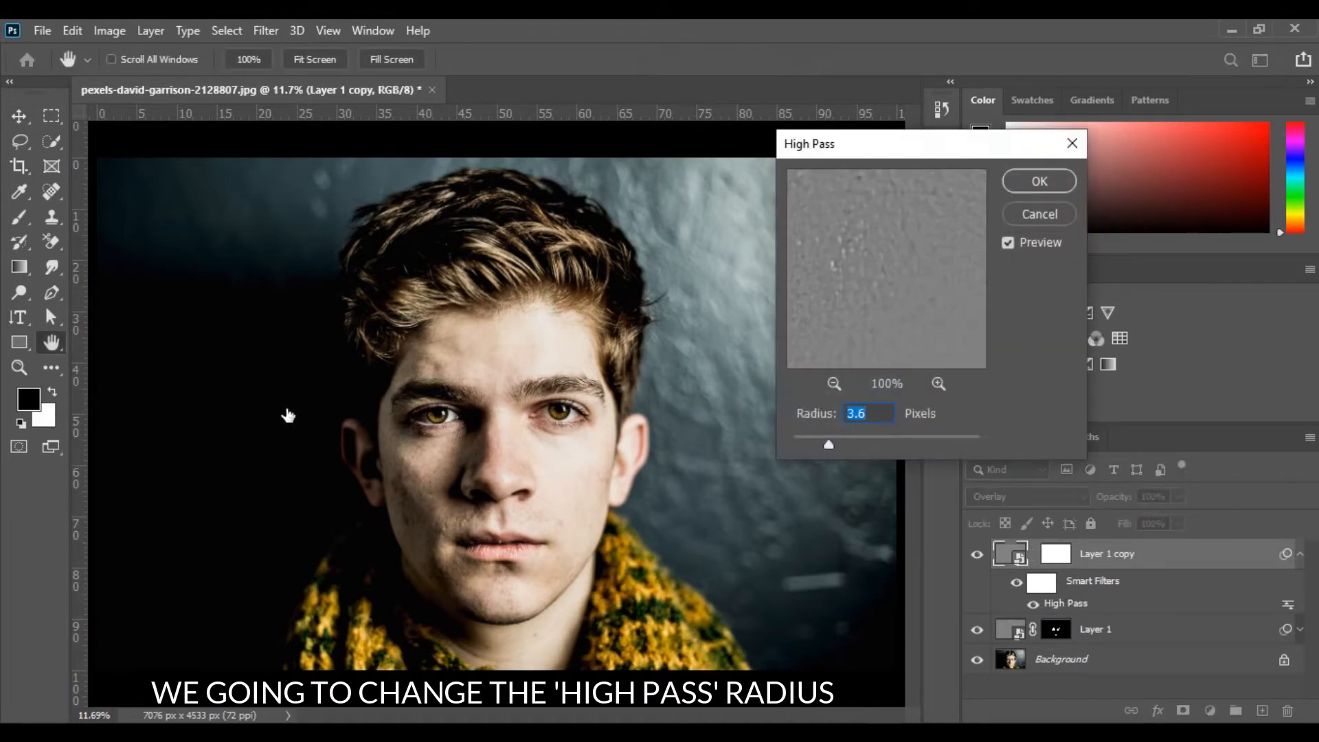
key(ctrl+space)
drag(320, 177, 659, 497)
key(ctrl+minus)
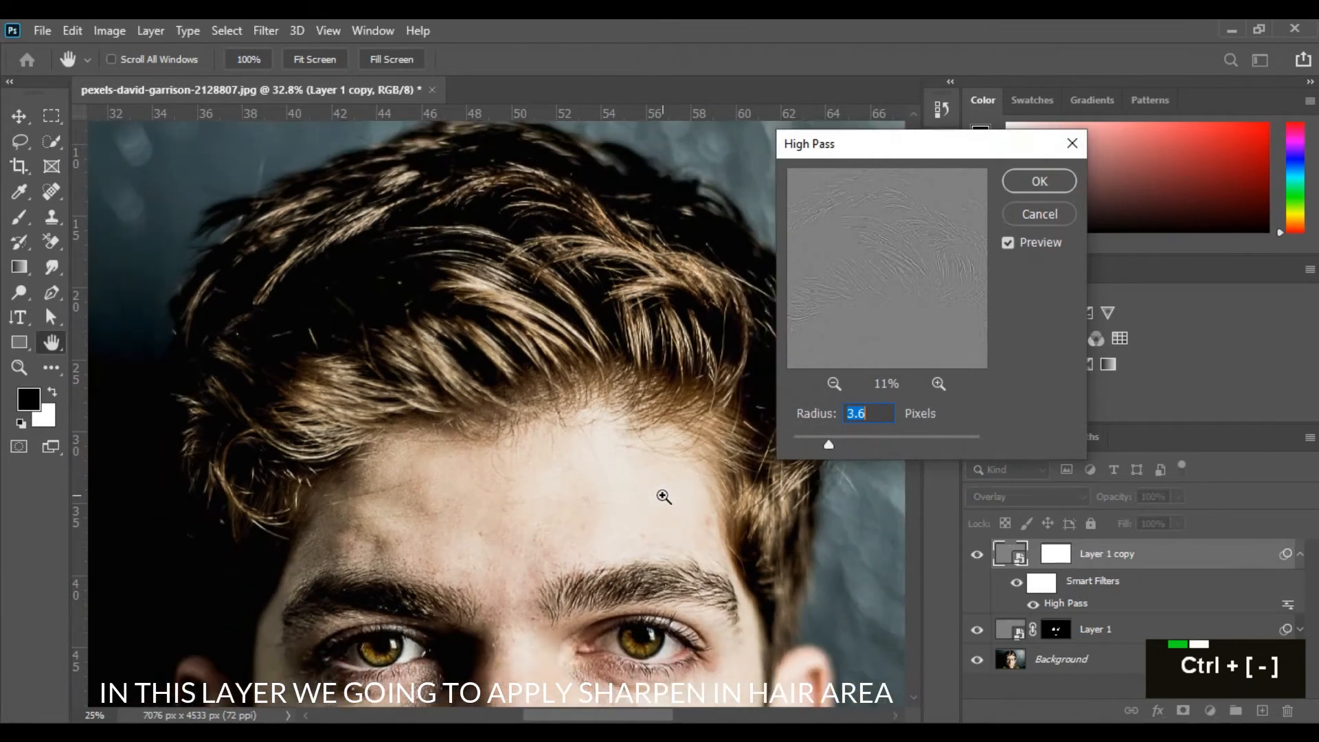
key(ctrl+minus)
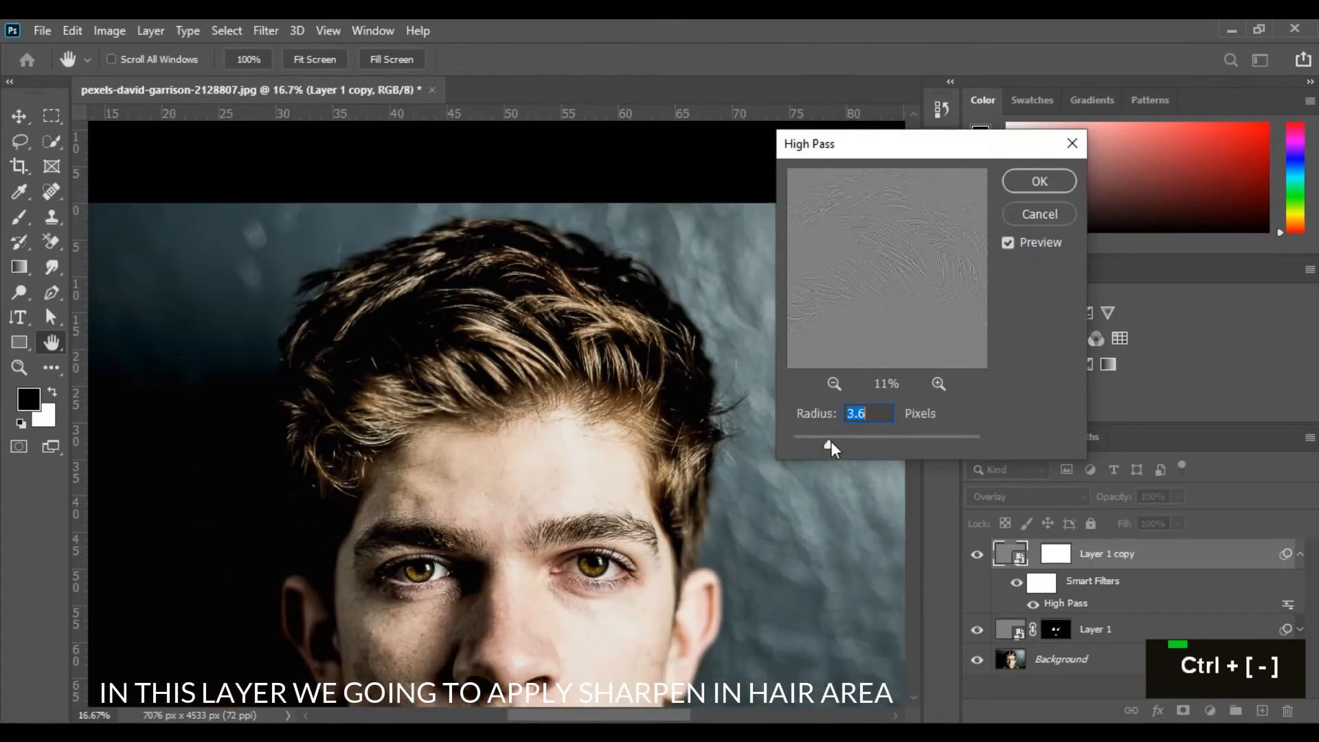
drag(830, 443, 836, 439)
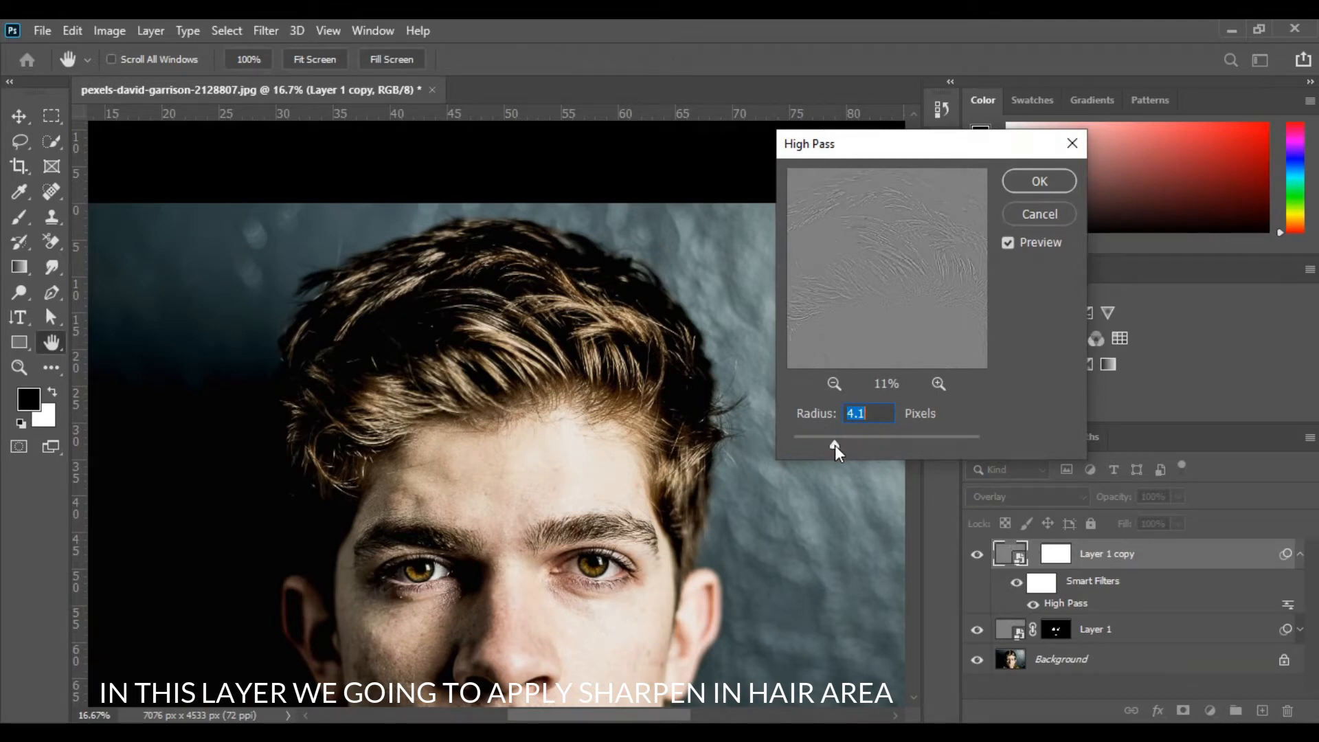
drag(838, 444, 835, 445)
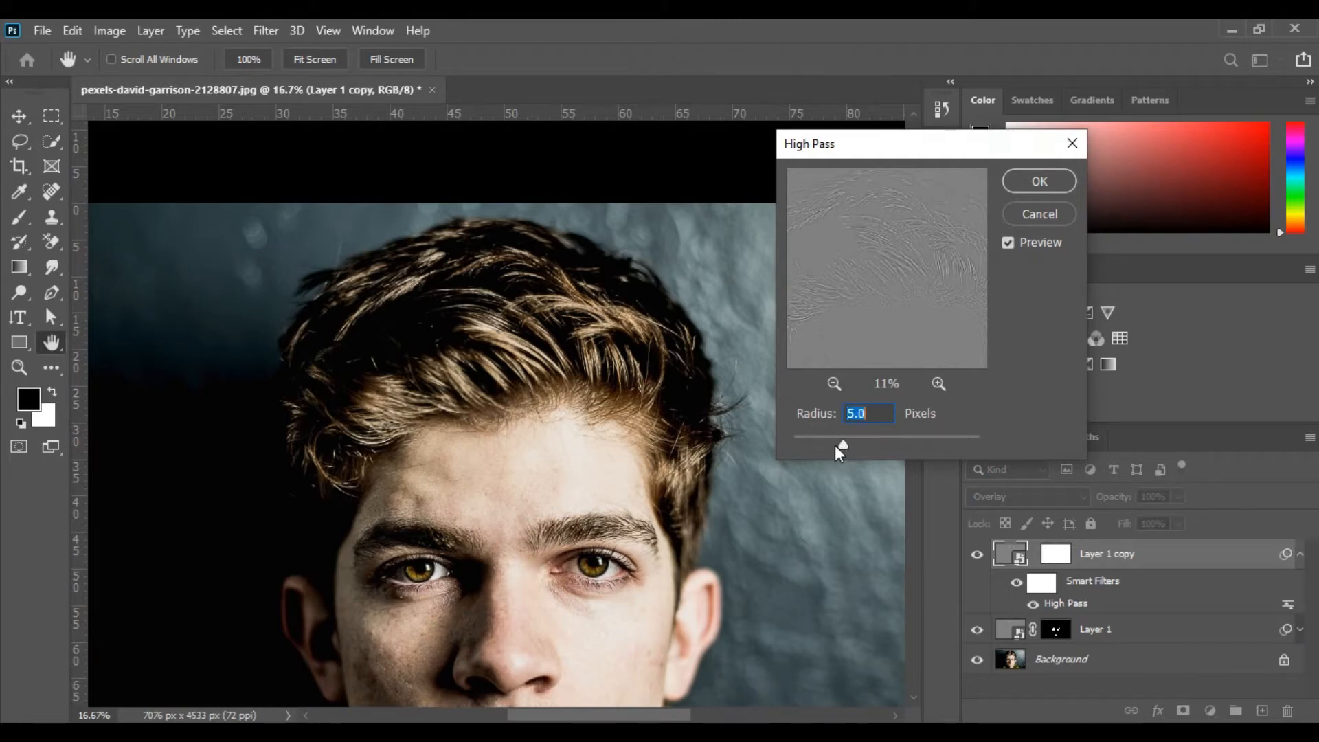
click(1038, 181)
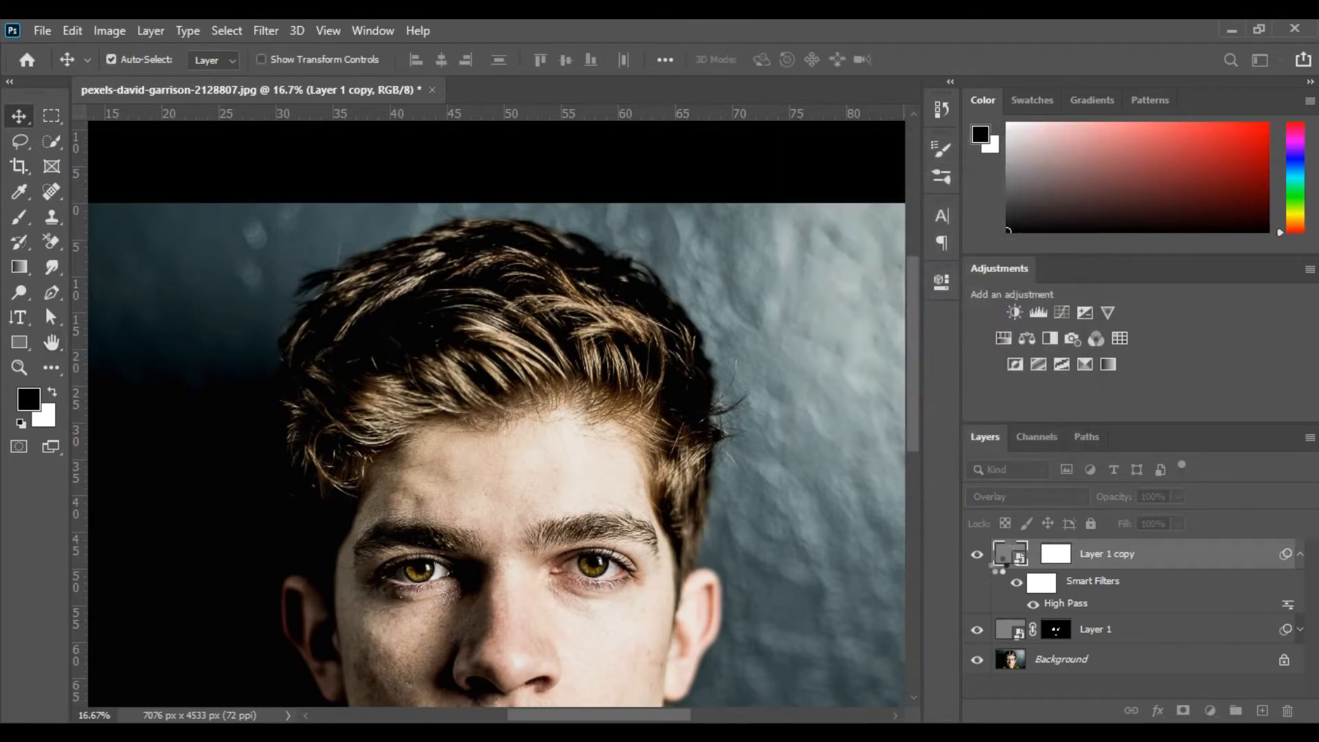
Invert the Layer 1 copy mask to black and paint white over all the hair with a 181-pixel brush.
click(1046, 558)
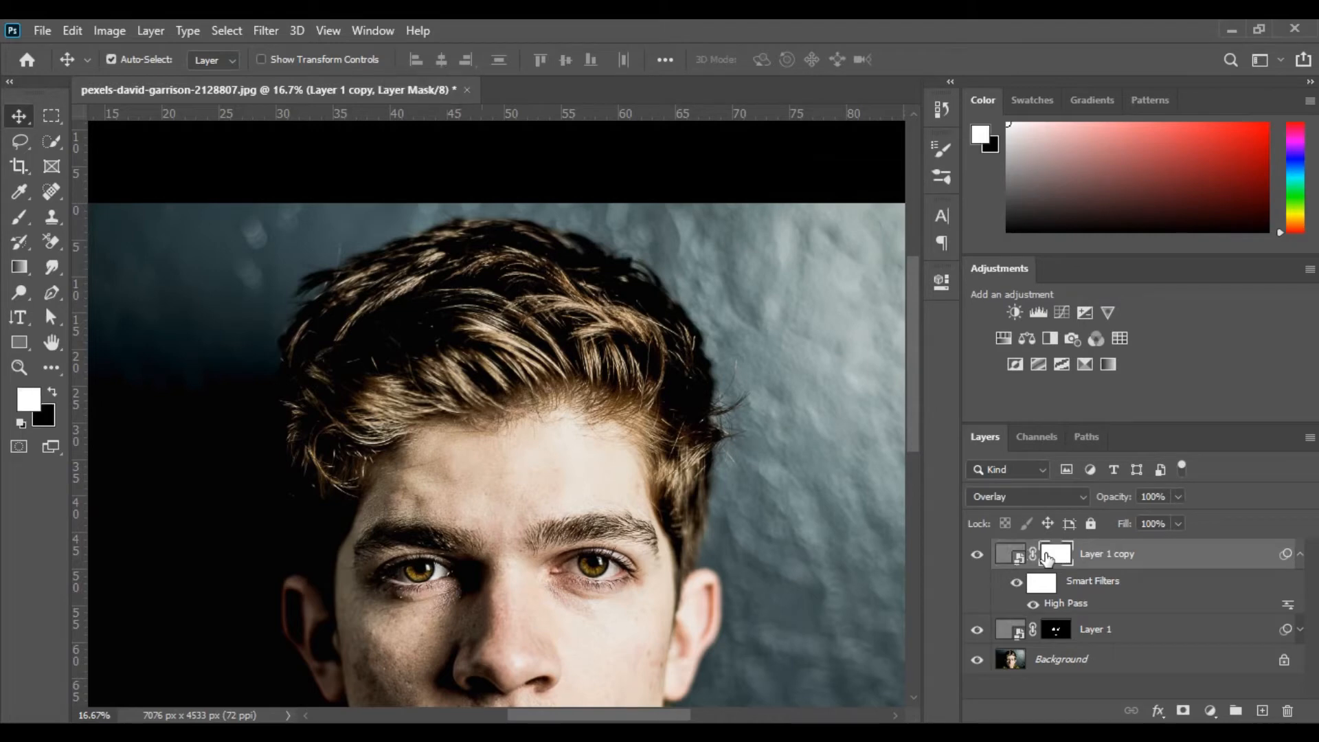
key(ctrl+i)
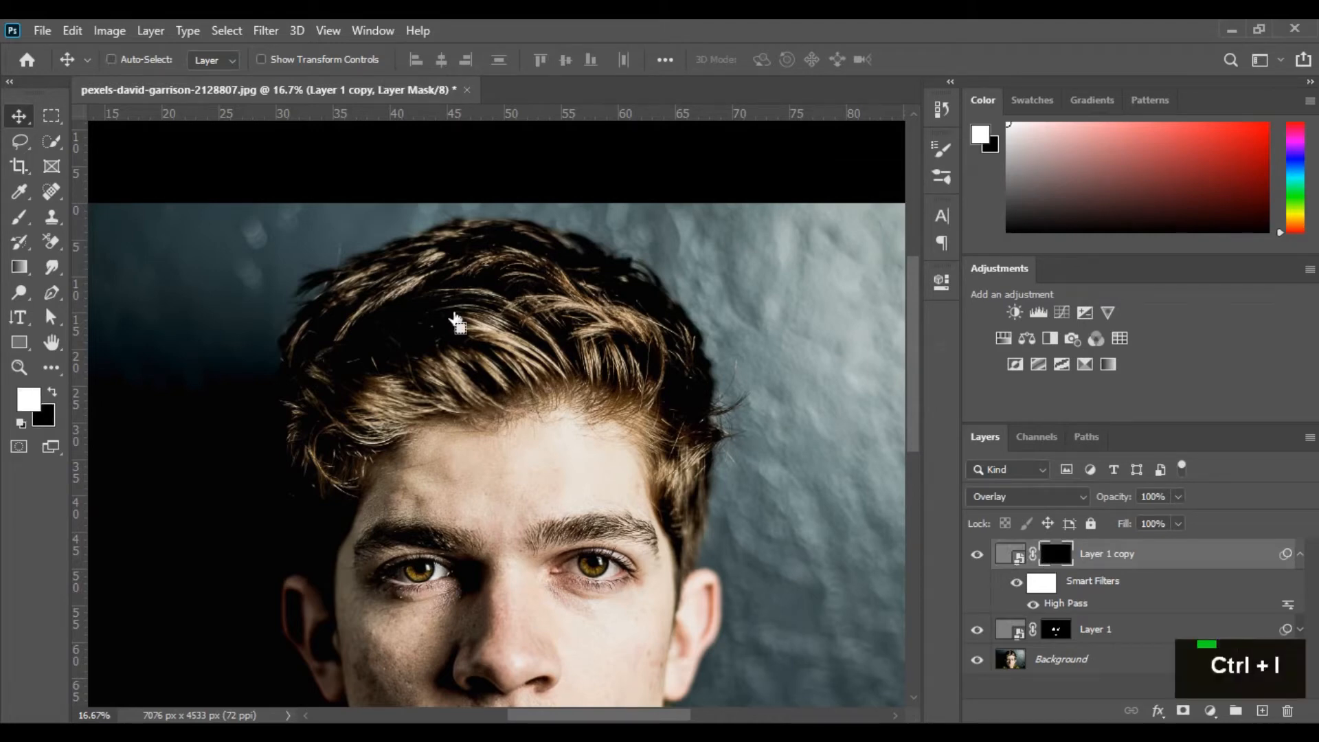
key(b)
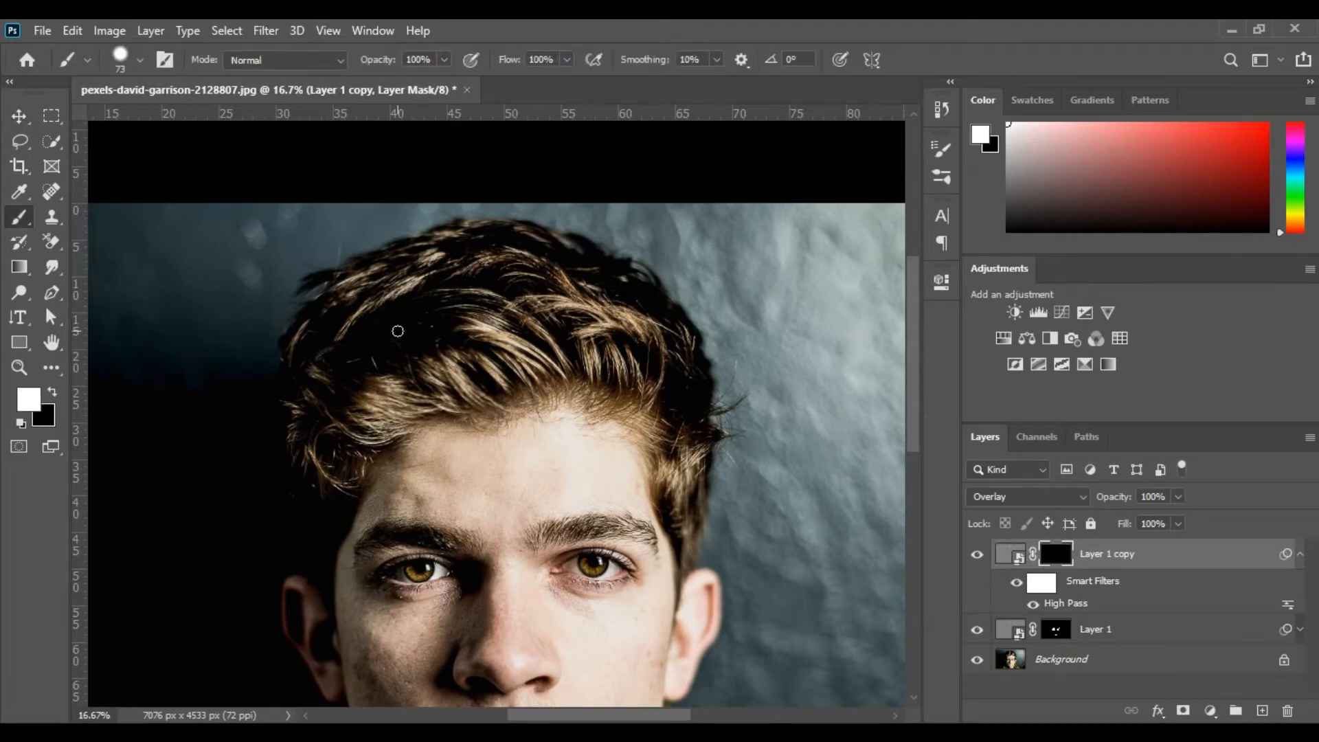
drag(336, 310, 462, 392)
mouse_move(490, 273)
mouse_down()
mouse_move(685, 395)
mouse_move(639, 398)
mouse_up()
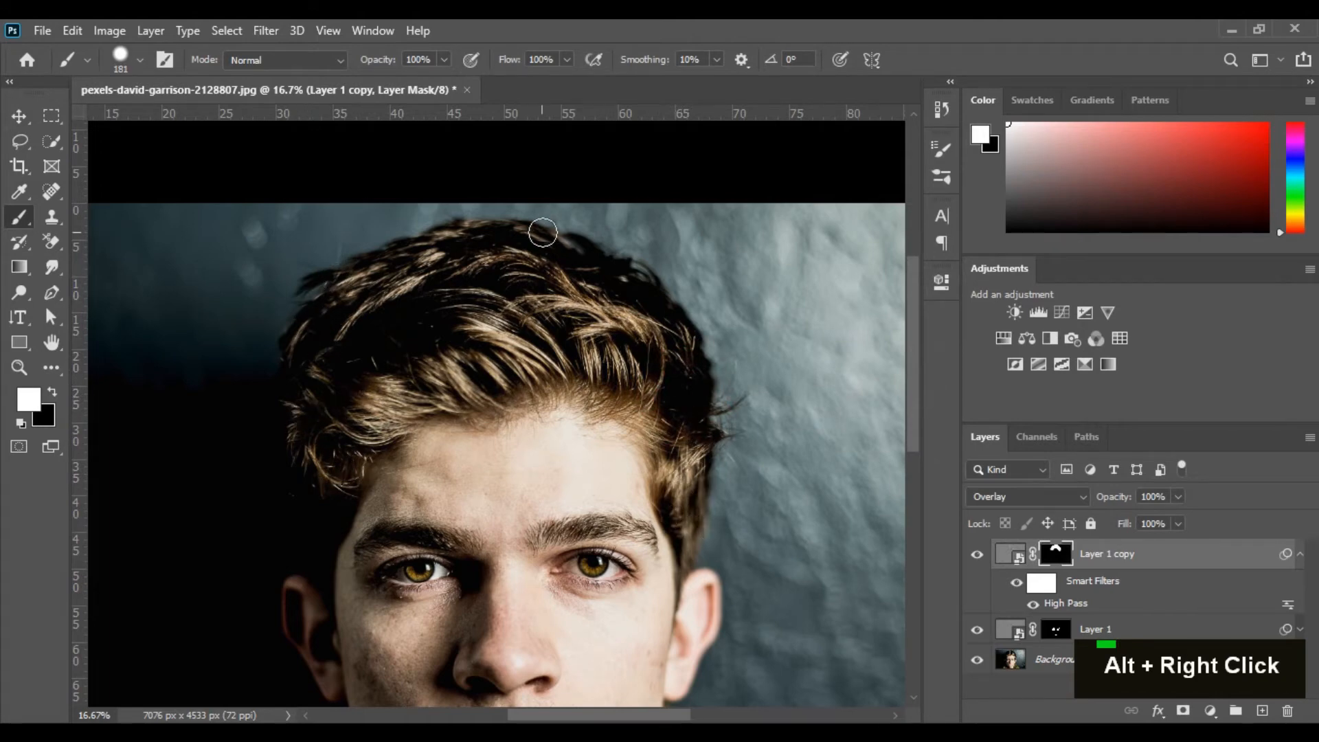
key(ctrl+space)
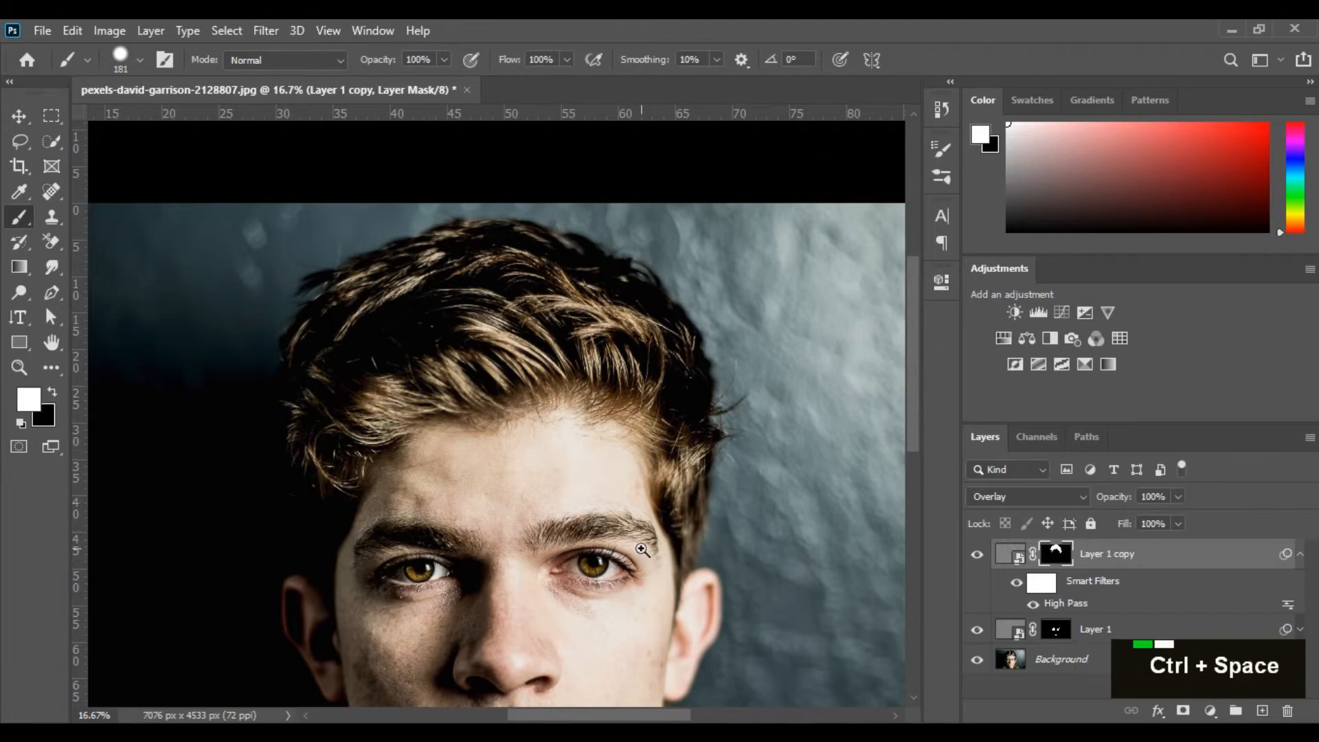
drag(682, 367, 657, 258)
key(ctrl+0)
Paint white on the Layer 1 copy mask over the stubble on the chin and below the lips with a 120-pixel brush.
key(ctrl+space)
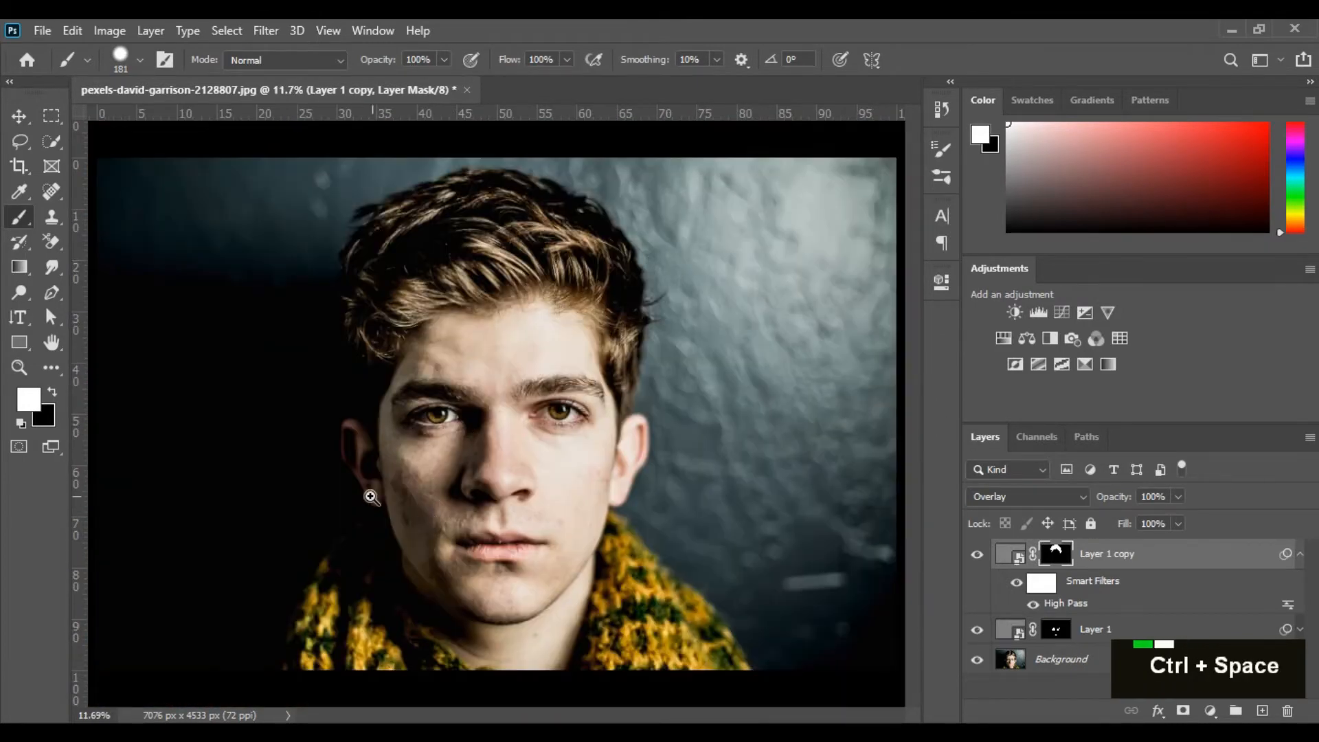
drag(371, 496, 612, 632)
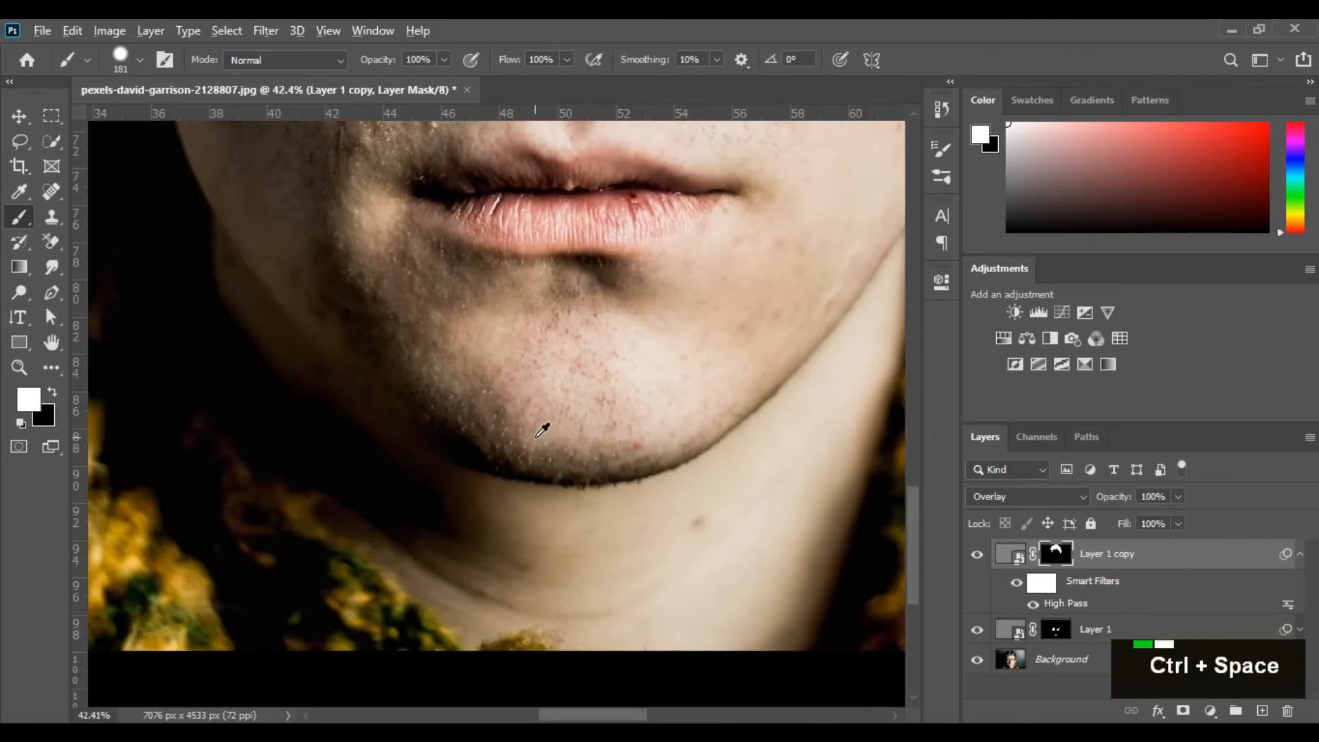
alt+right_click(538, 434)
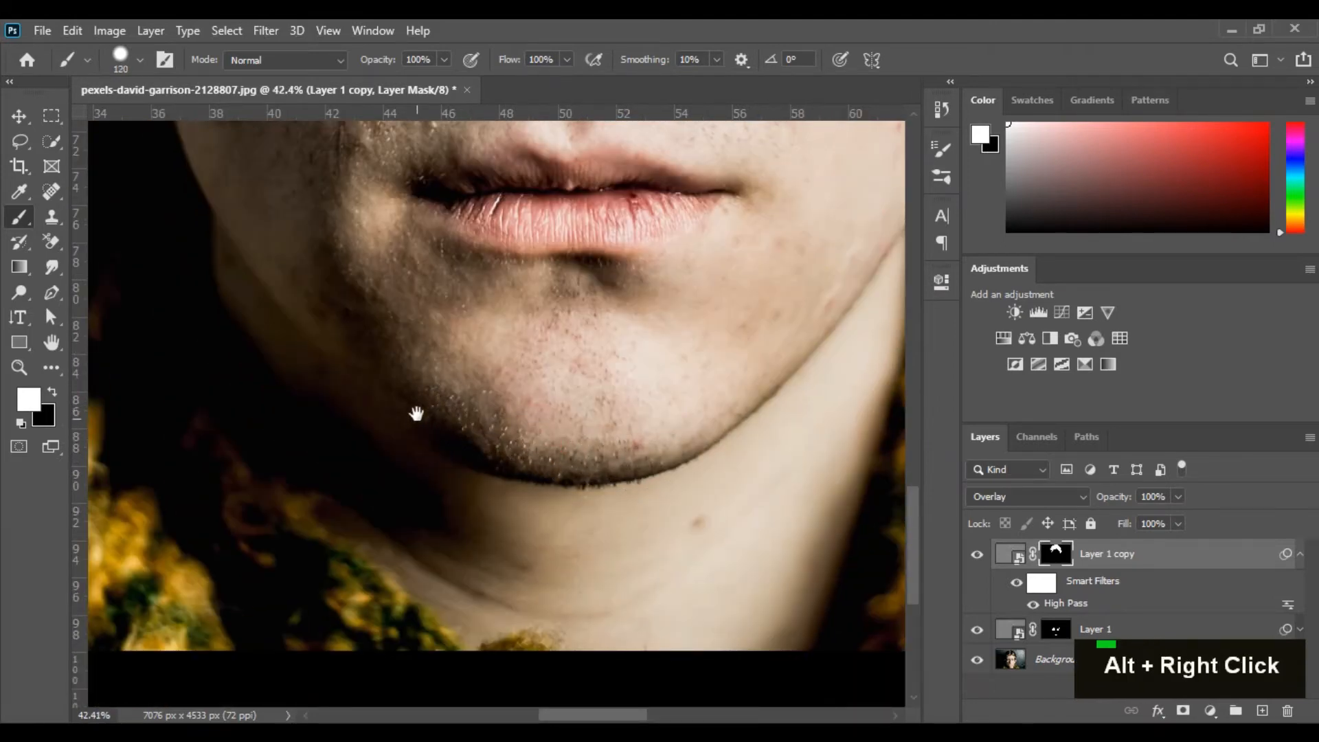
scroll(557, 432, up, 2)
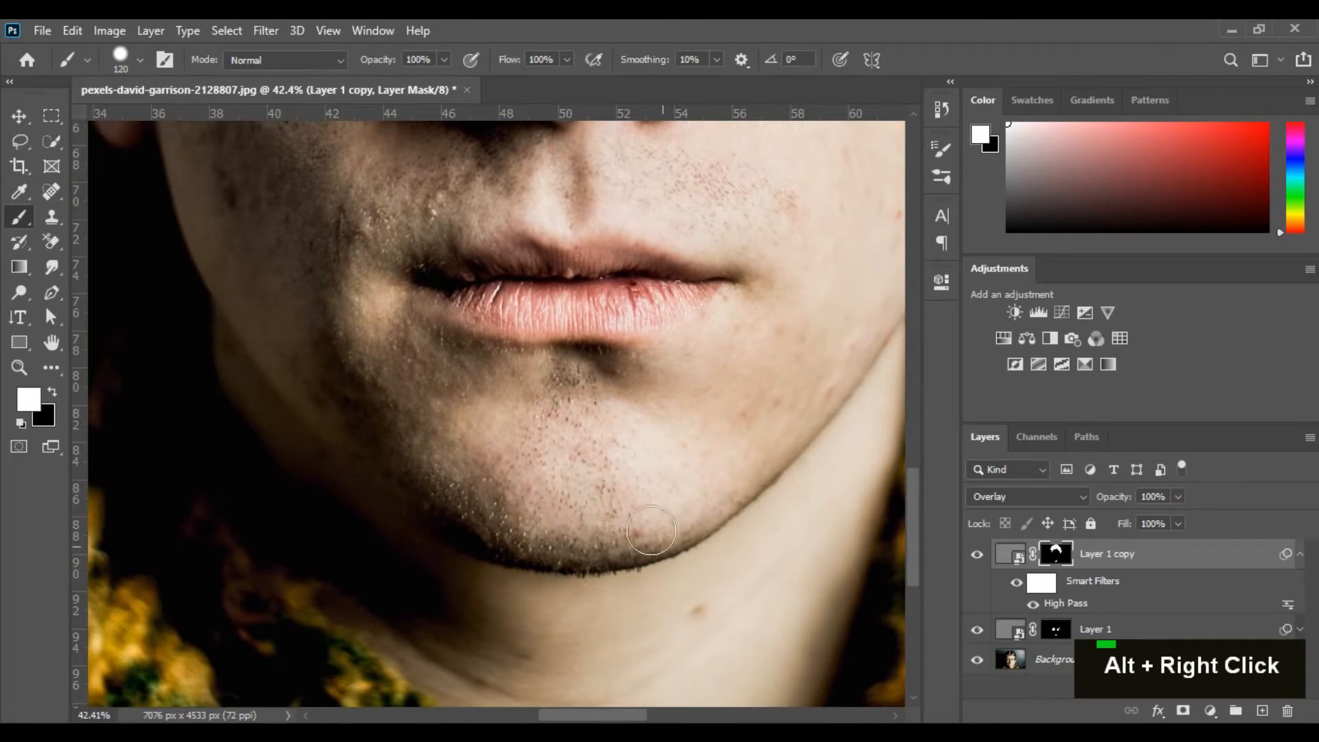
drag(554, 412, 645, 471)
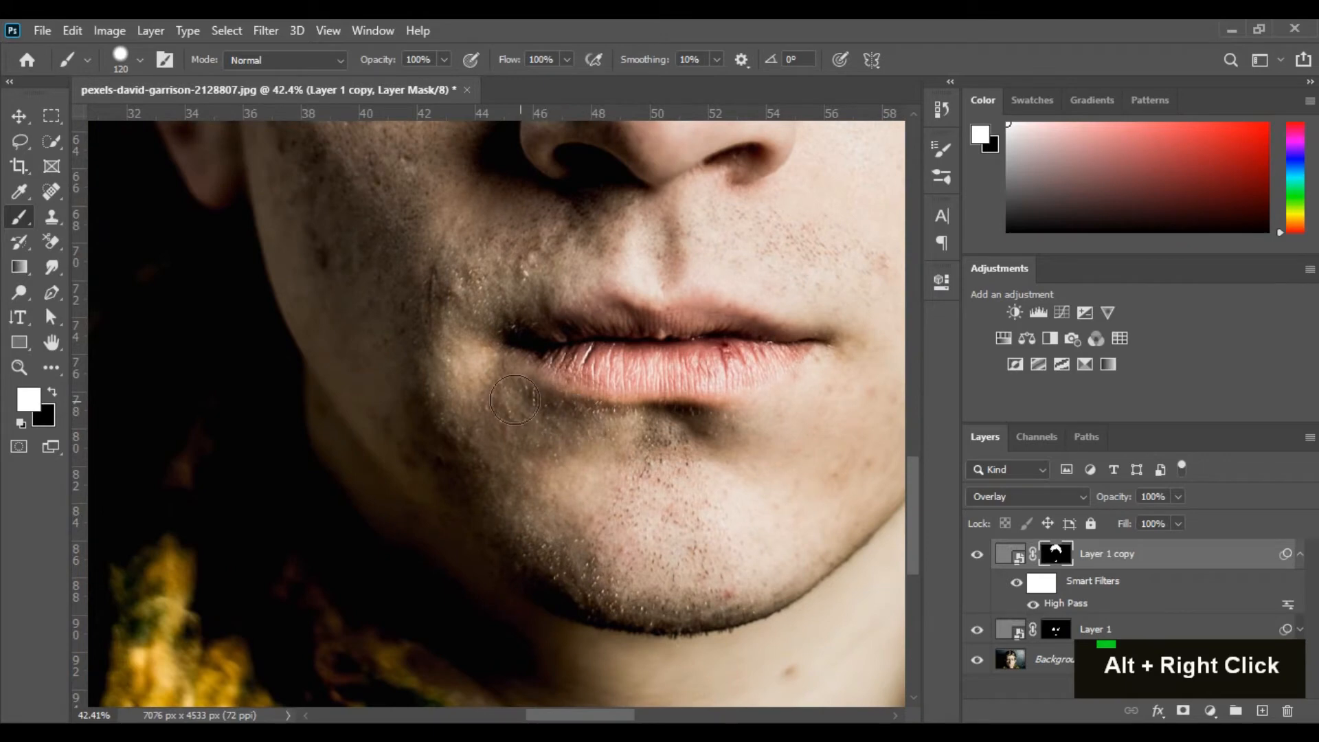
drag(663, 476, 610, 515)
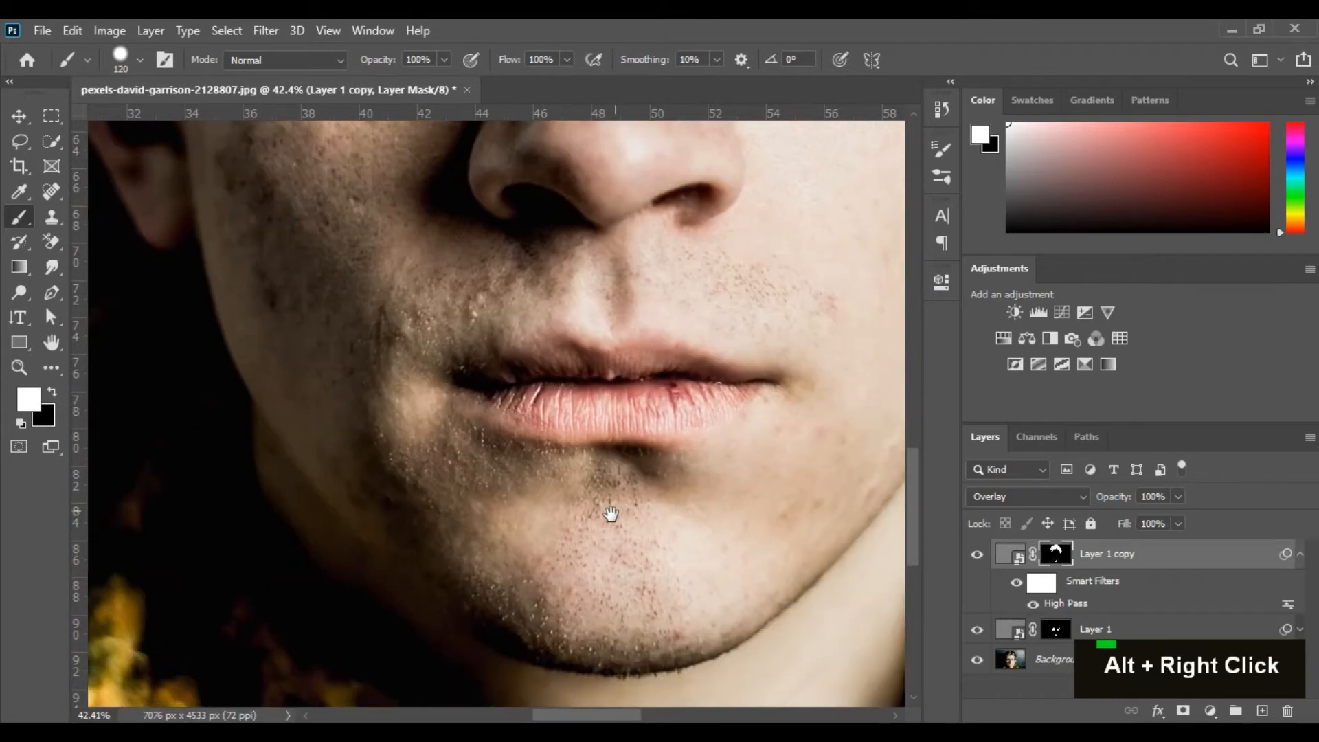
drag(654, 463, 633, 515)
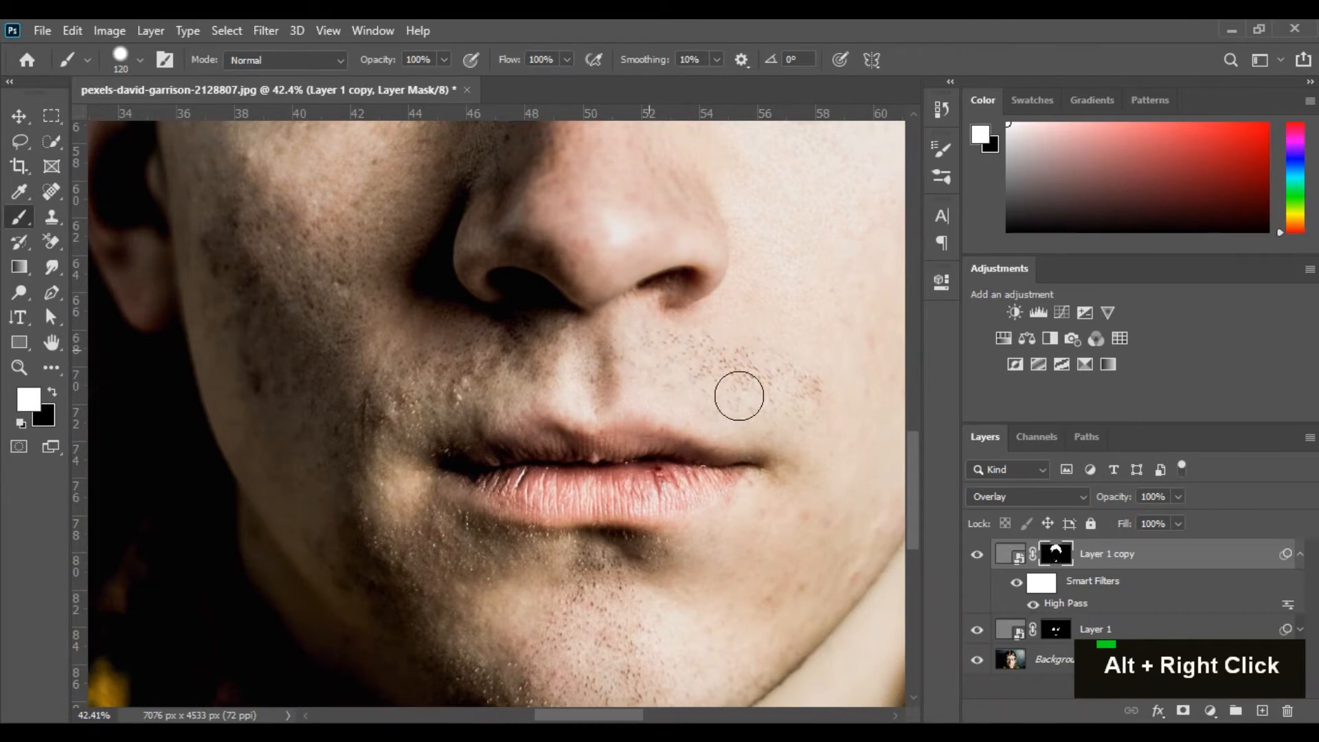
Paint white over the upper-lip stubble and the shadow-side cheek with the 120-pixel brush, then reduce the brush to 49 pixels.
drag(722, 384, 800, 380)
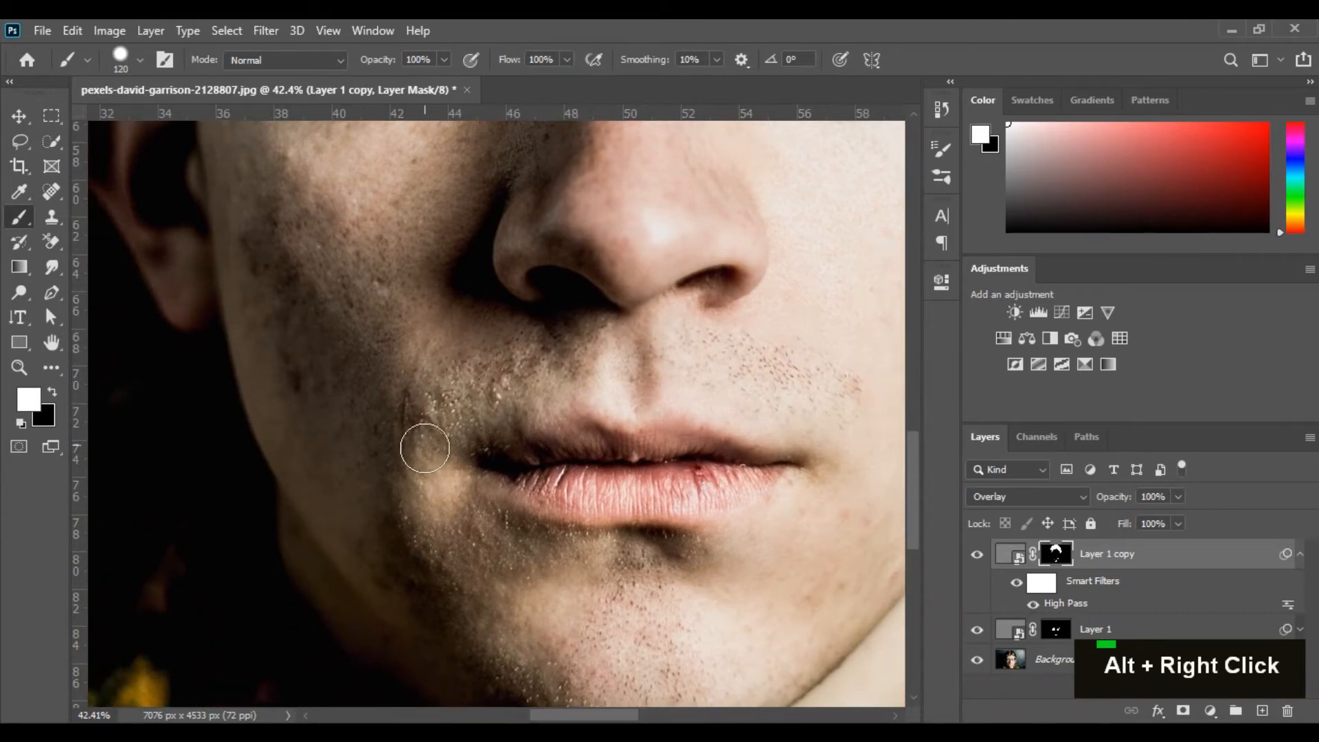
drag(482, 378, 525, 465)
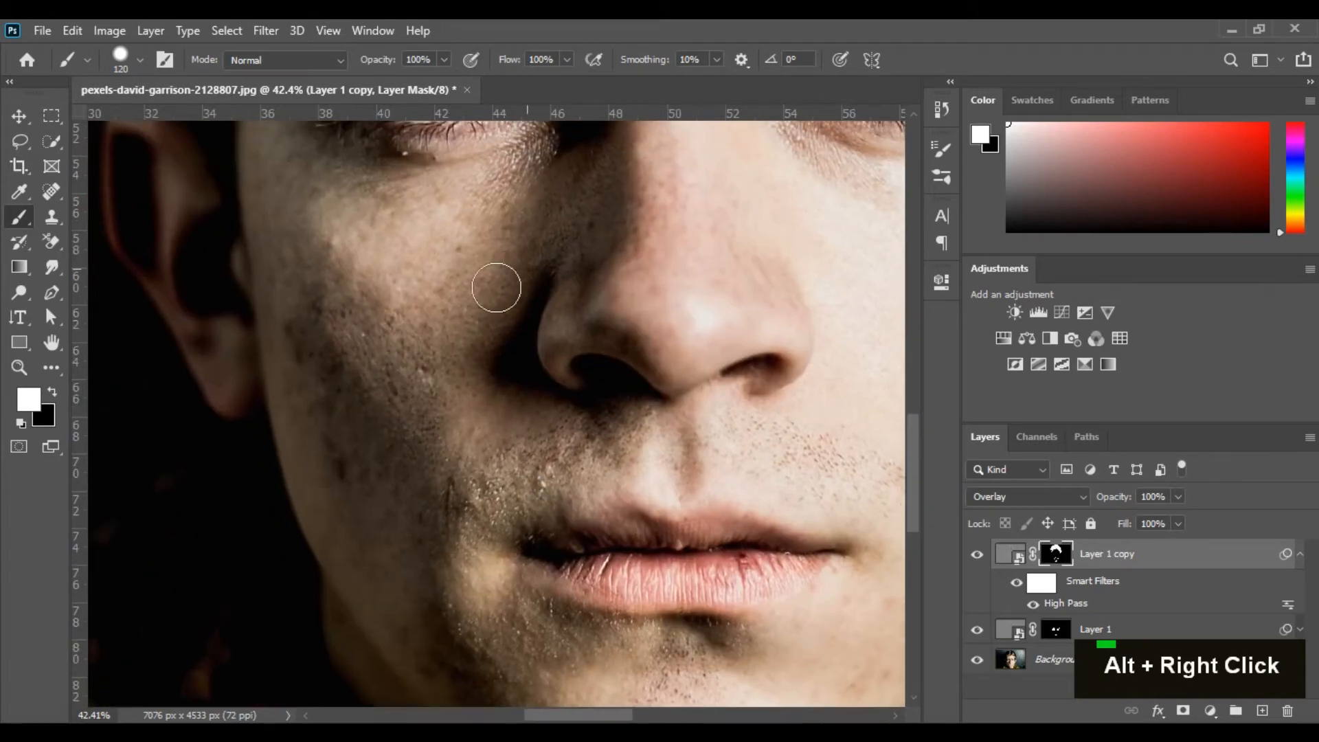
drag(487, 401, 447, 362)
drag(508, 401, 494, 485)
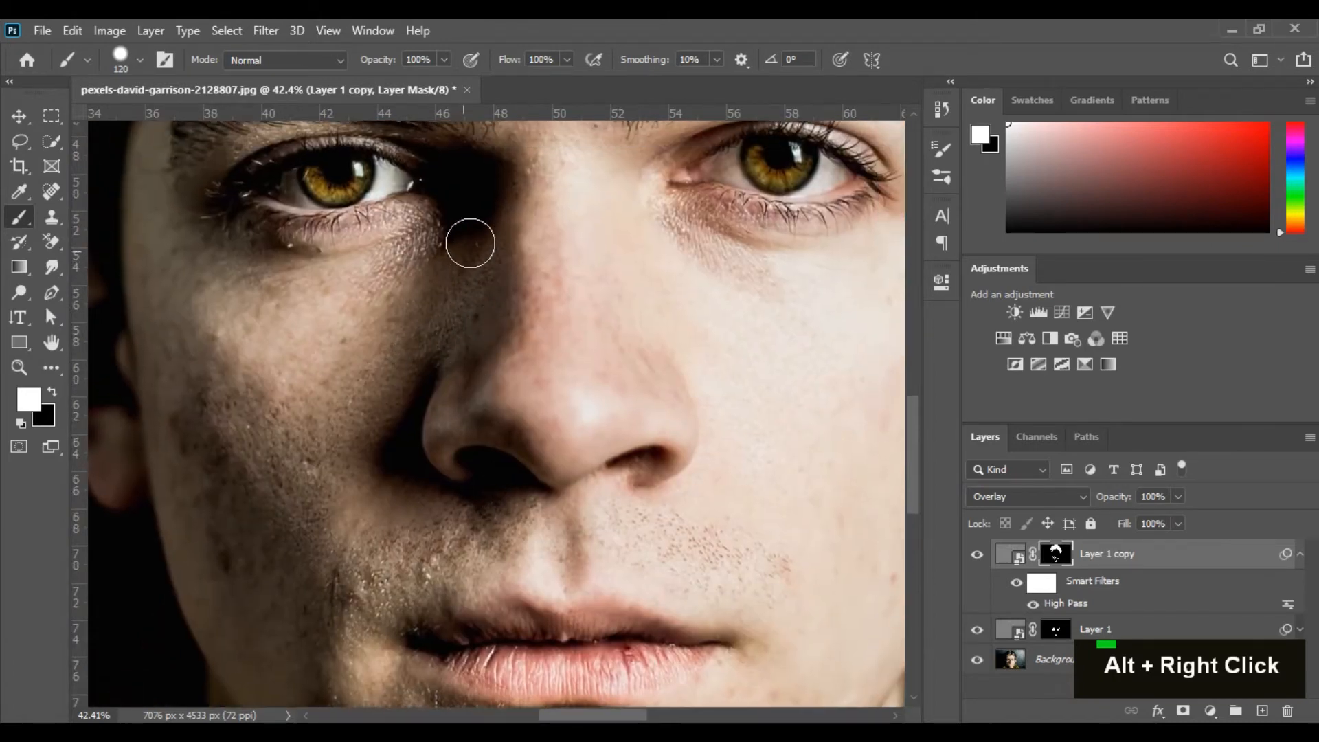
drag(362, 382, 450, 385)
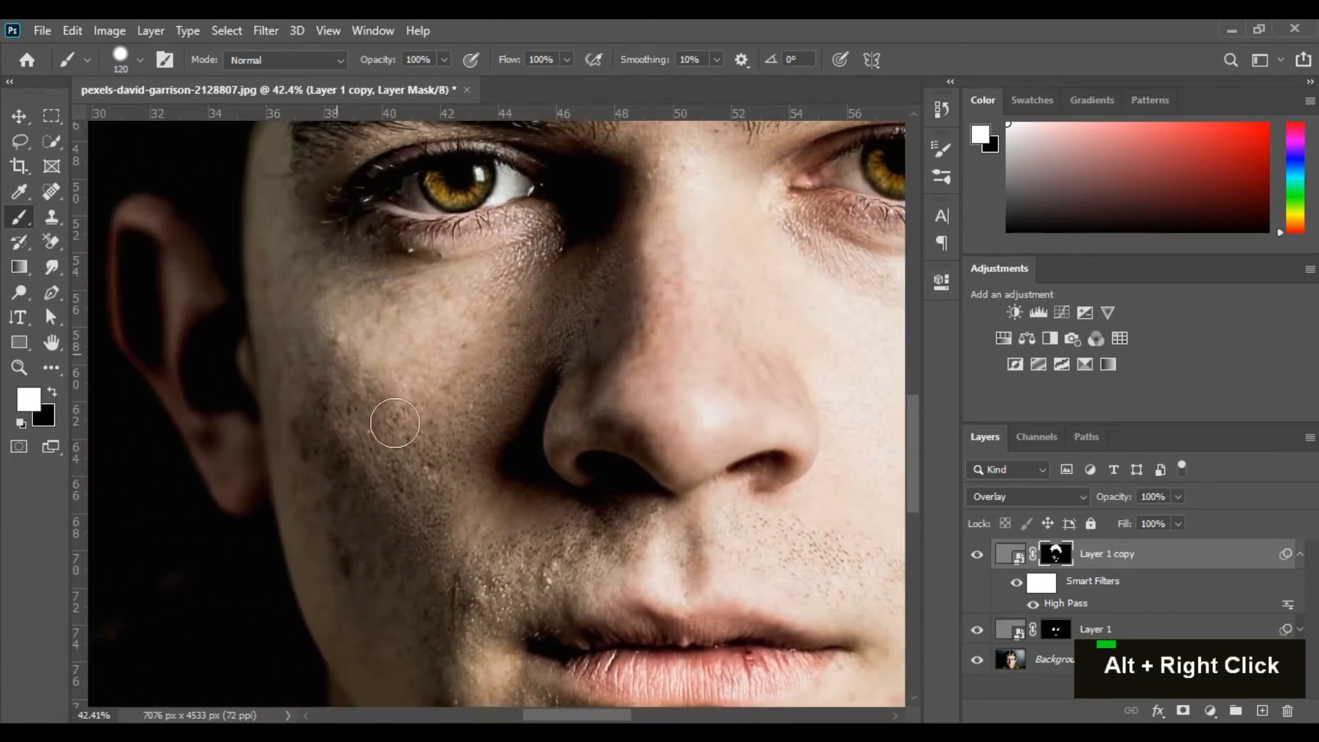
drag(377, 293, 374, 291)
drag(469, 304, 456, 485)
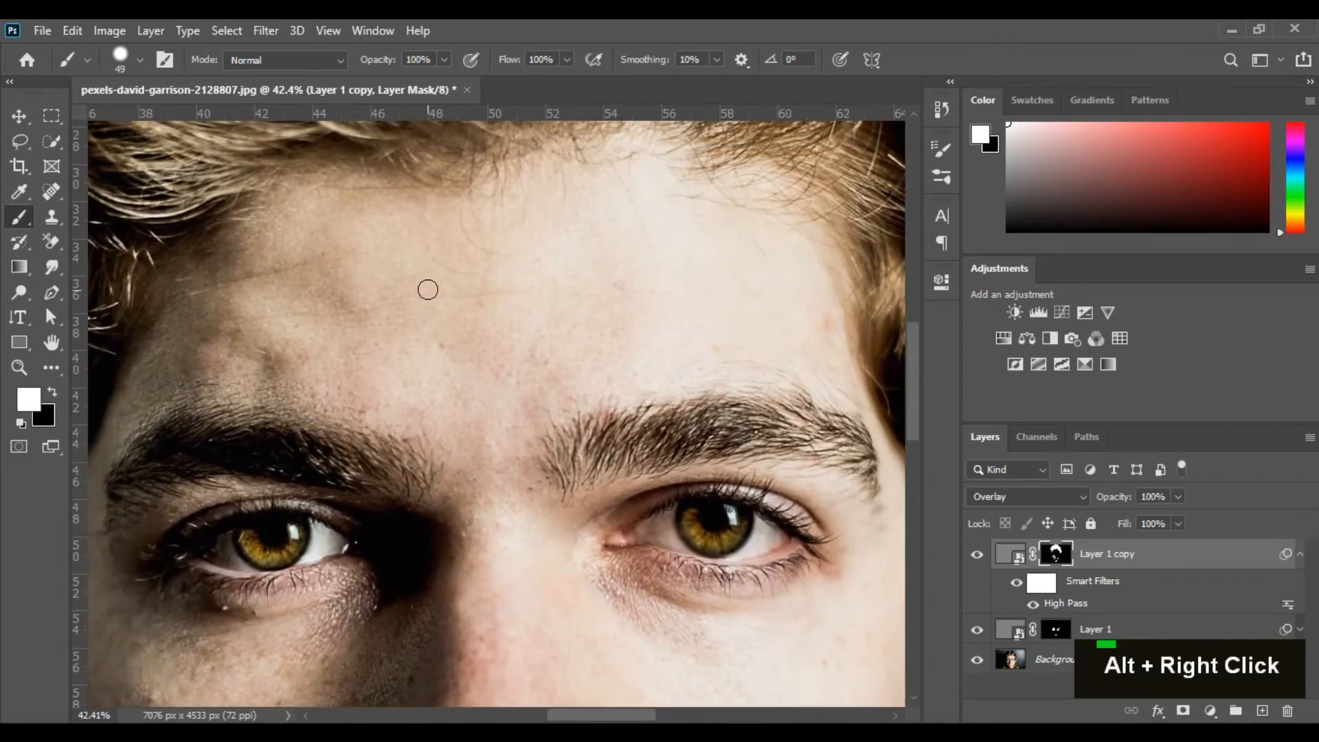
drag(480, 410, 405, 324)
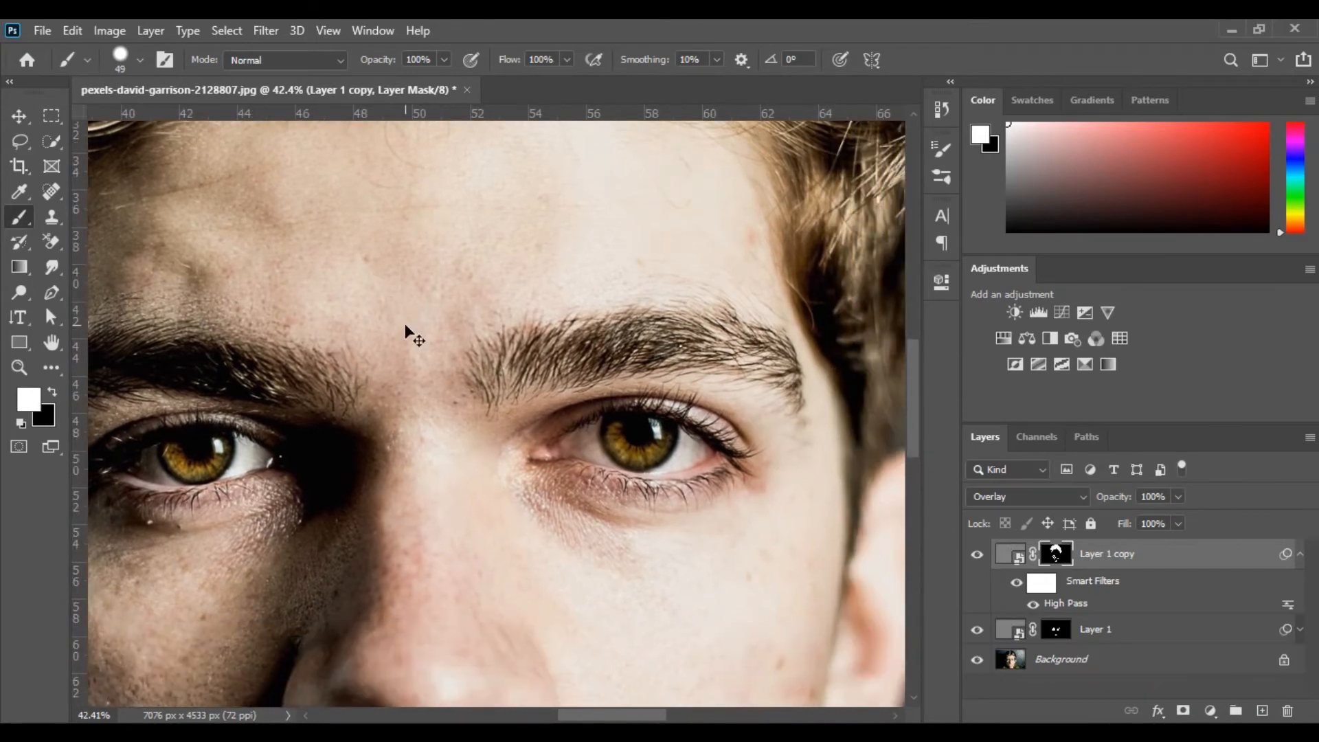
Select the filtered content of Layer 1 copy instead of its mask and duplicate the layer.
key(ctrl+minus)
key(ctrl+minus)
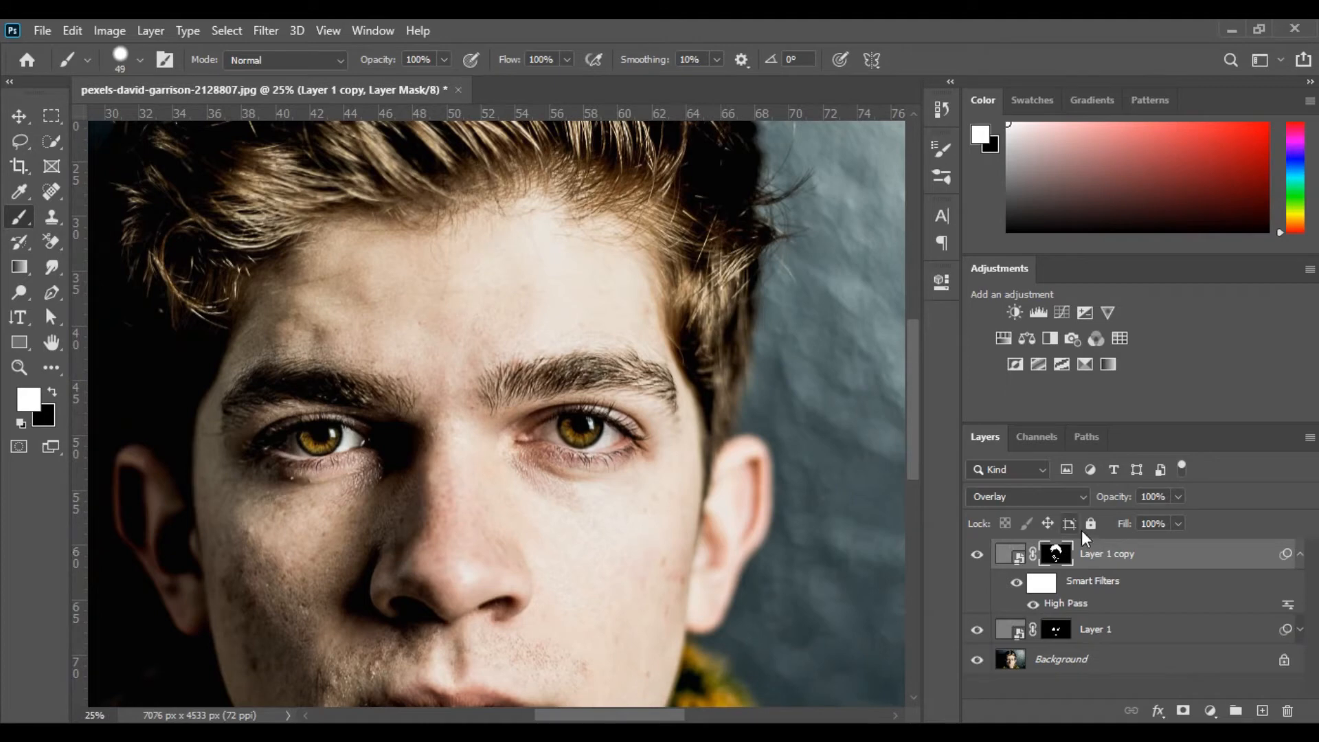
key(x)
key(ctrl+2)
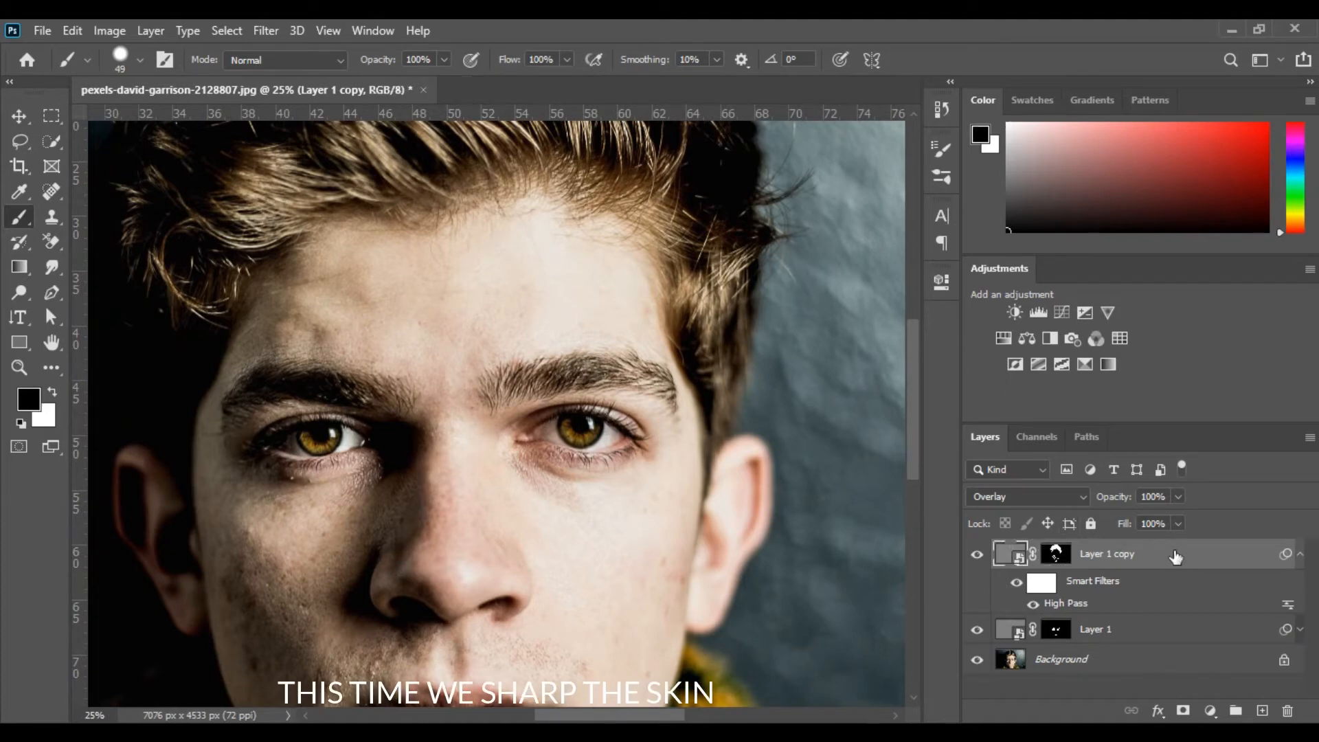
key(ctrl+j)
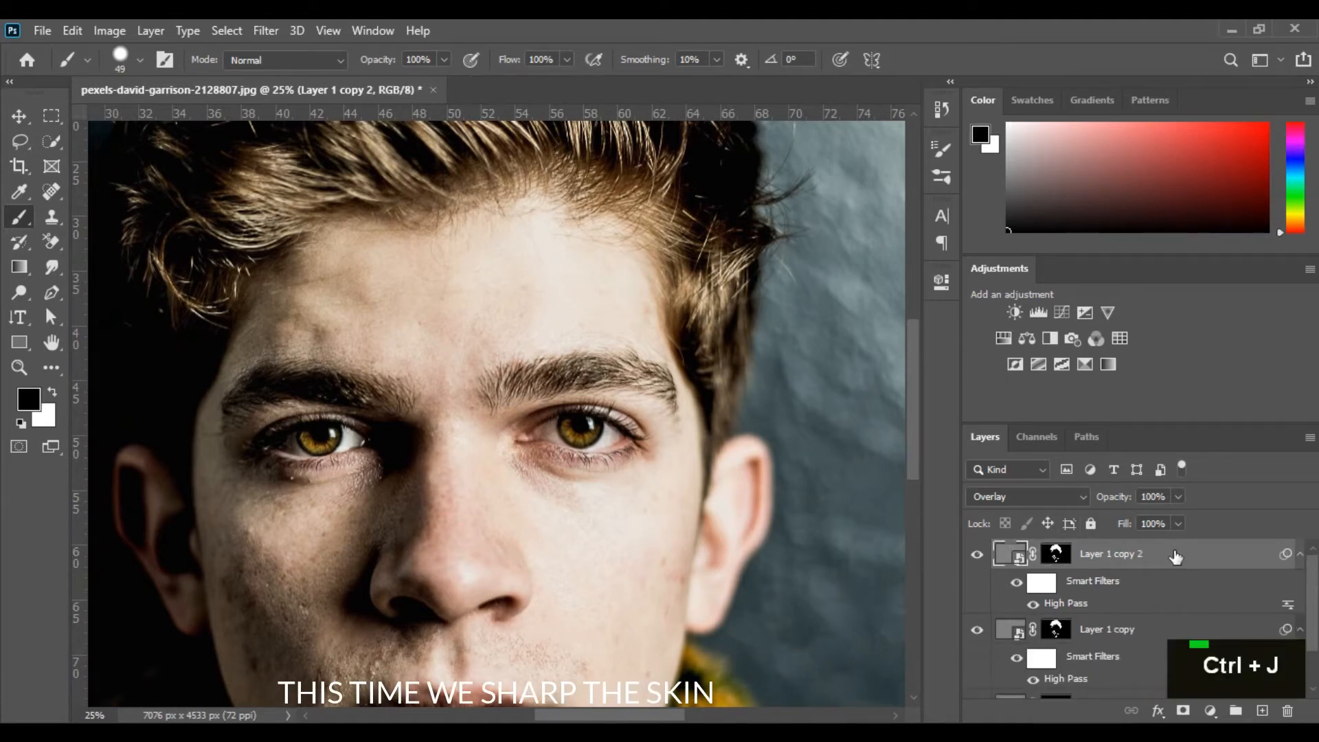
Replace the mask inherited by Layer 1 copy 2 with a new layer mask inverted to black.
click(1299, 630)
key(v)
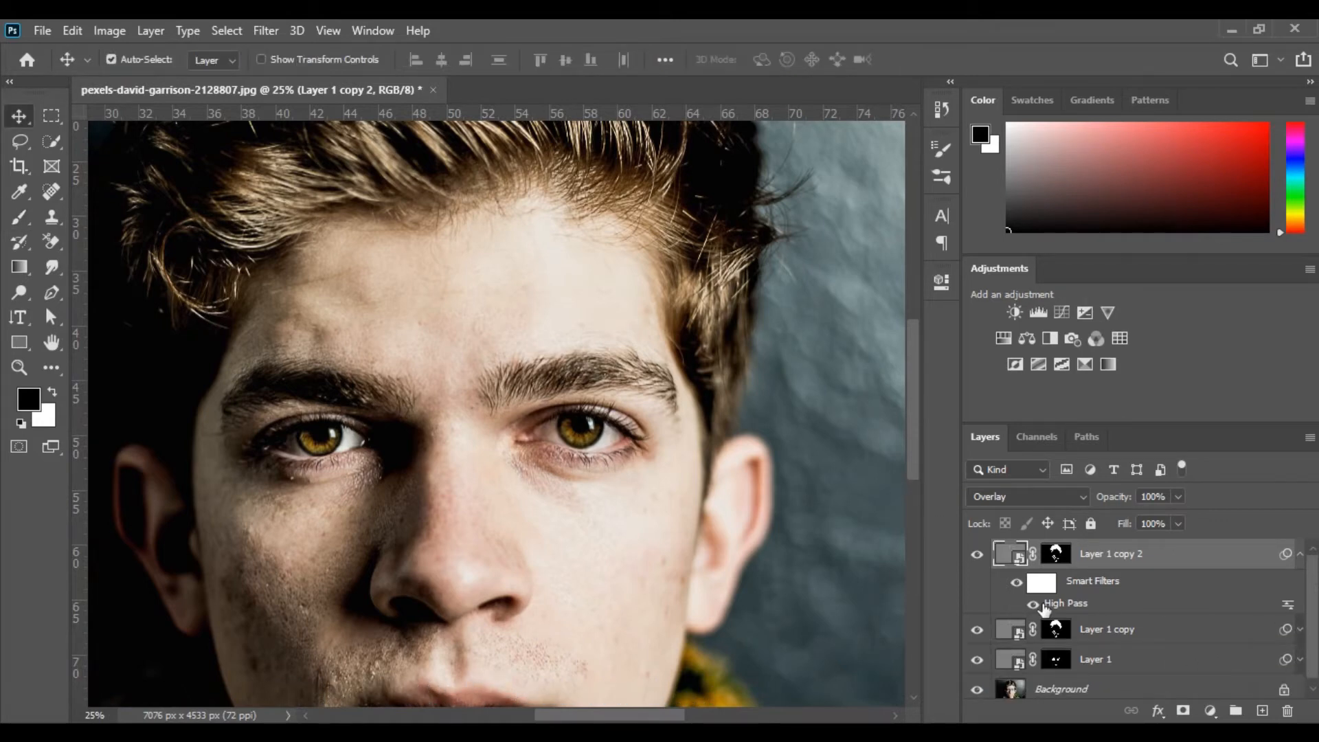
click(1056, 553)
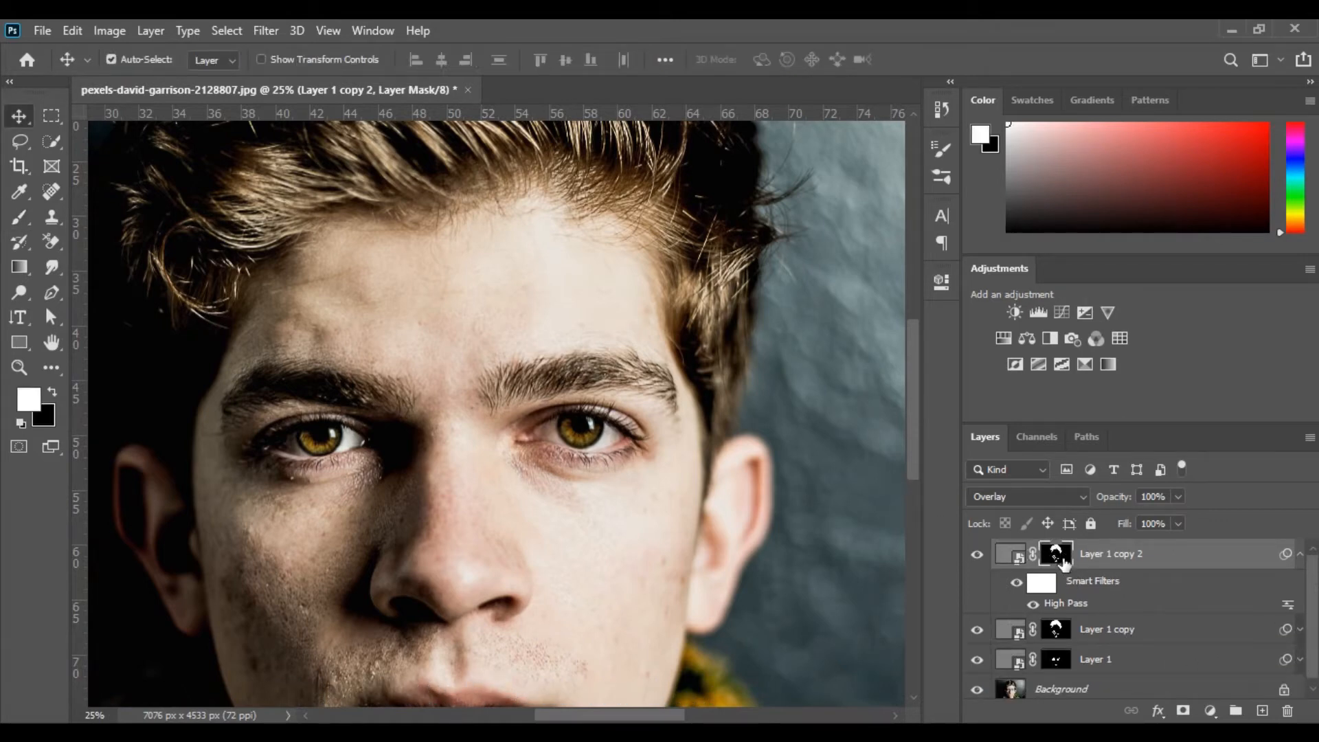
drag(1064, 562, 1287, 711)
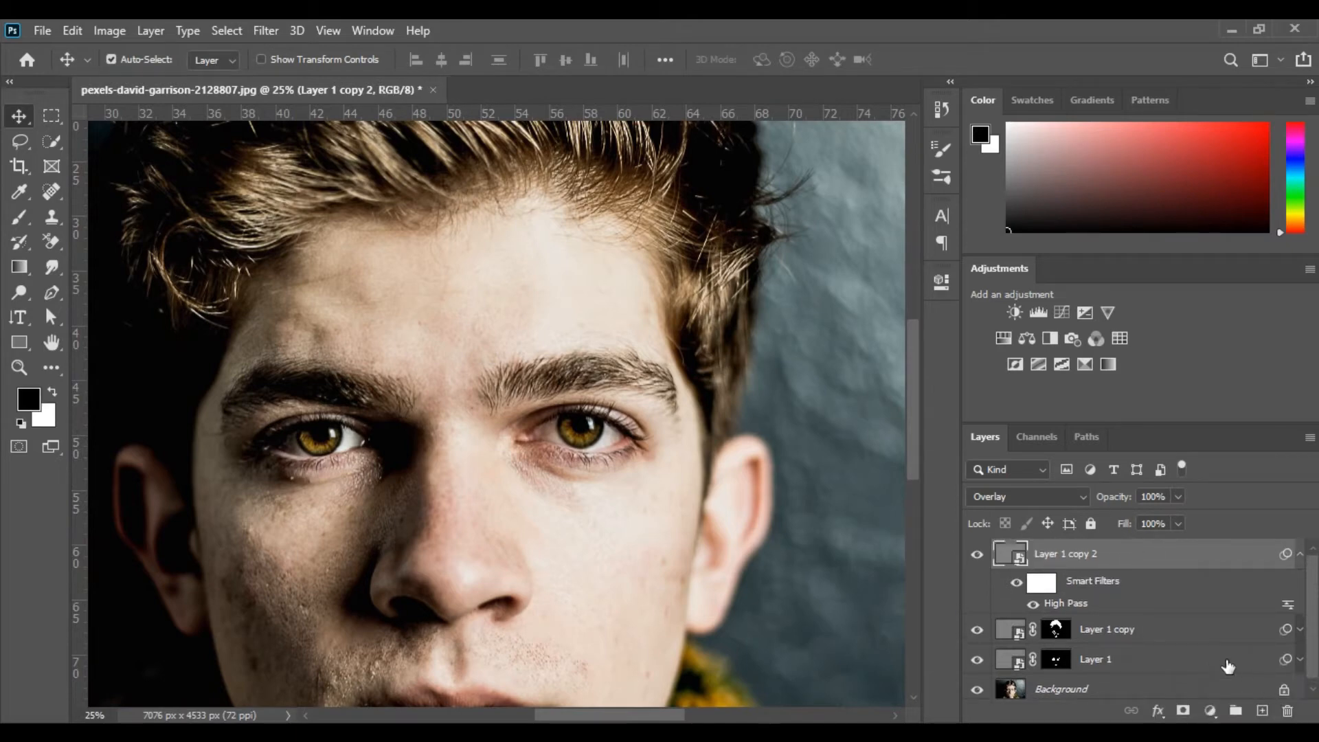
click(1182, 712)
key(ctrl+i)
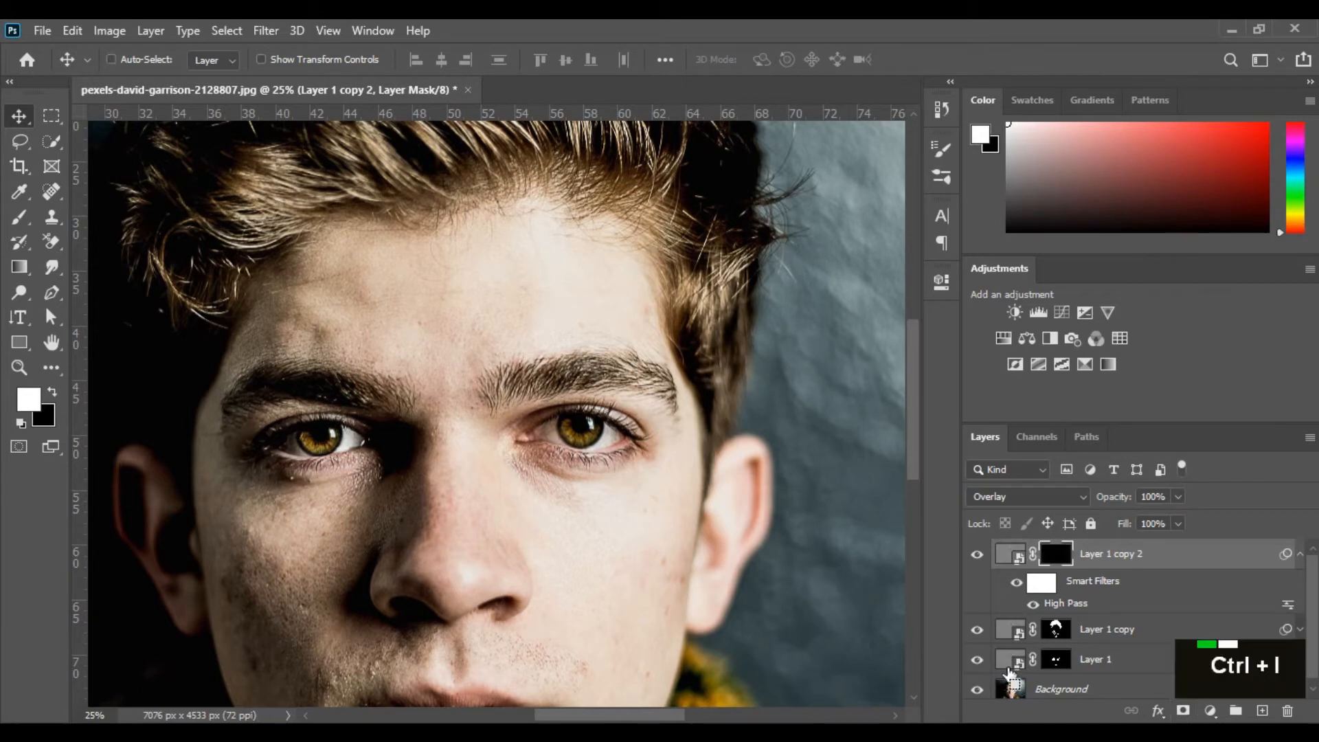
Set the High Pass radius of Layer 1 copy 2 to 8.6 pixels, checking the facial detail in the filter preview.
double_click(1066, 603)
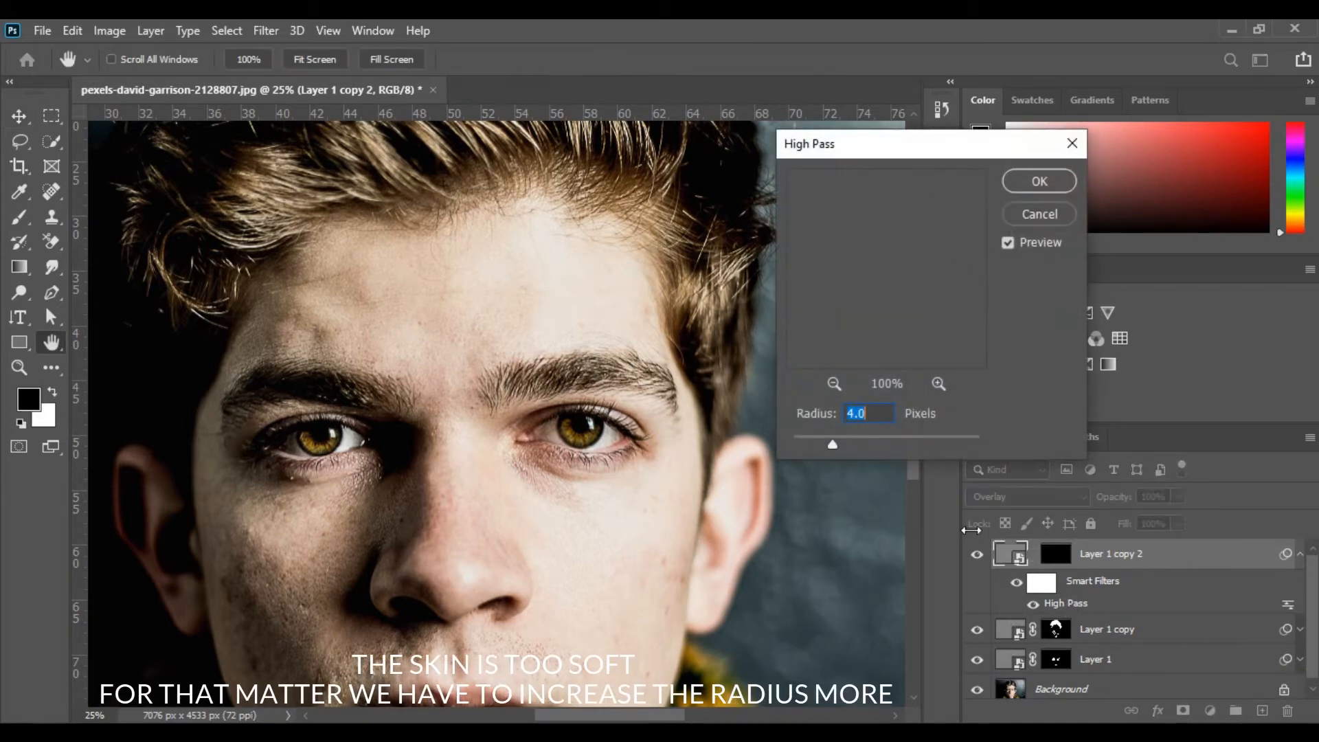
drag(607, 511, 536, 374)
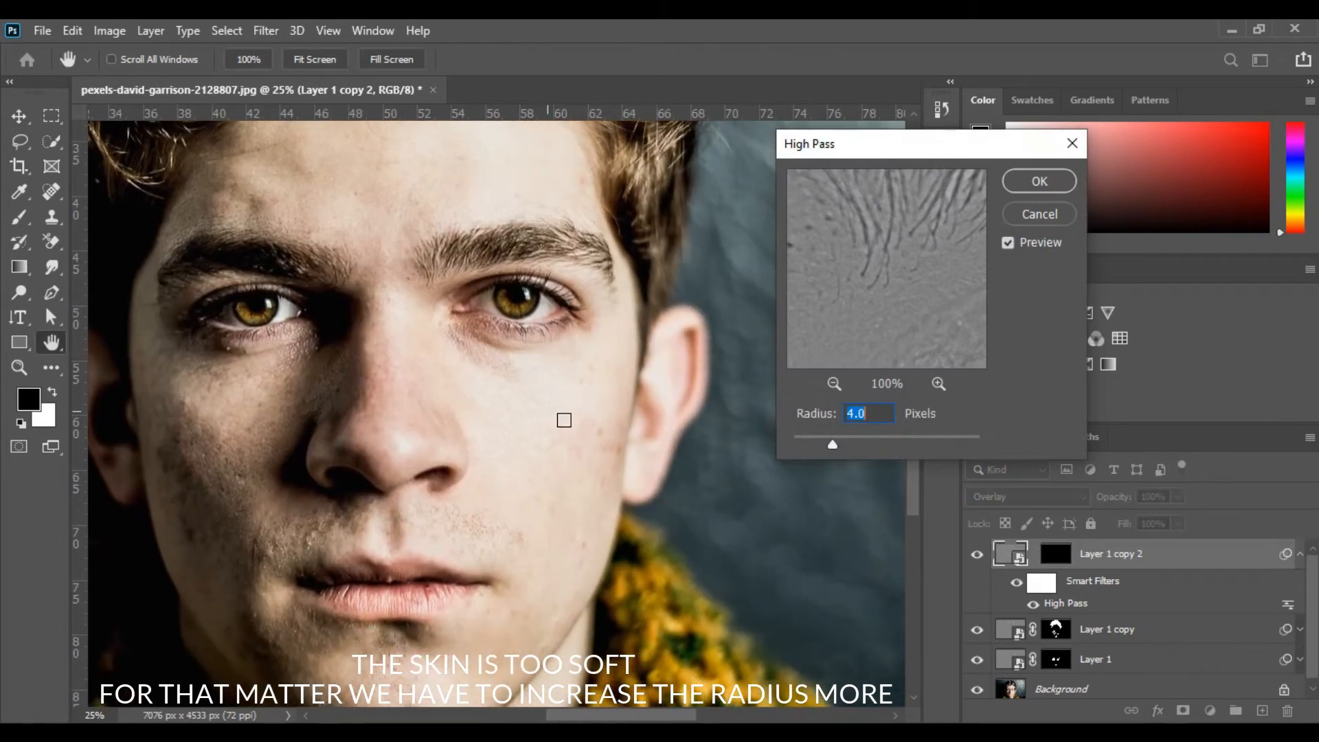
drag(858, 295, 873, 246)
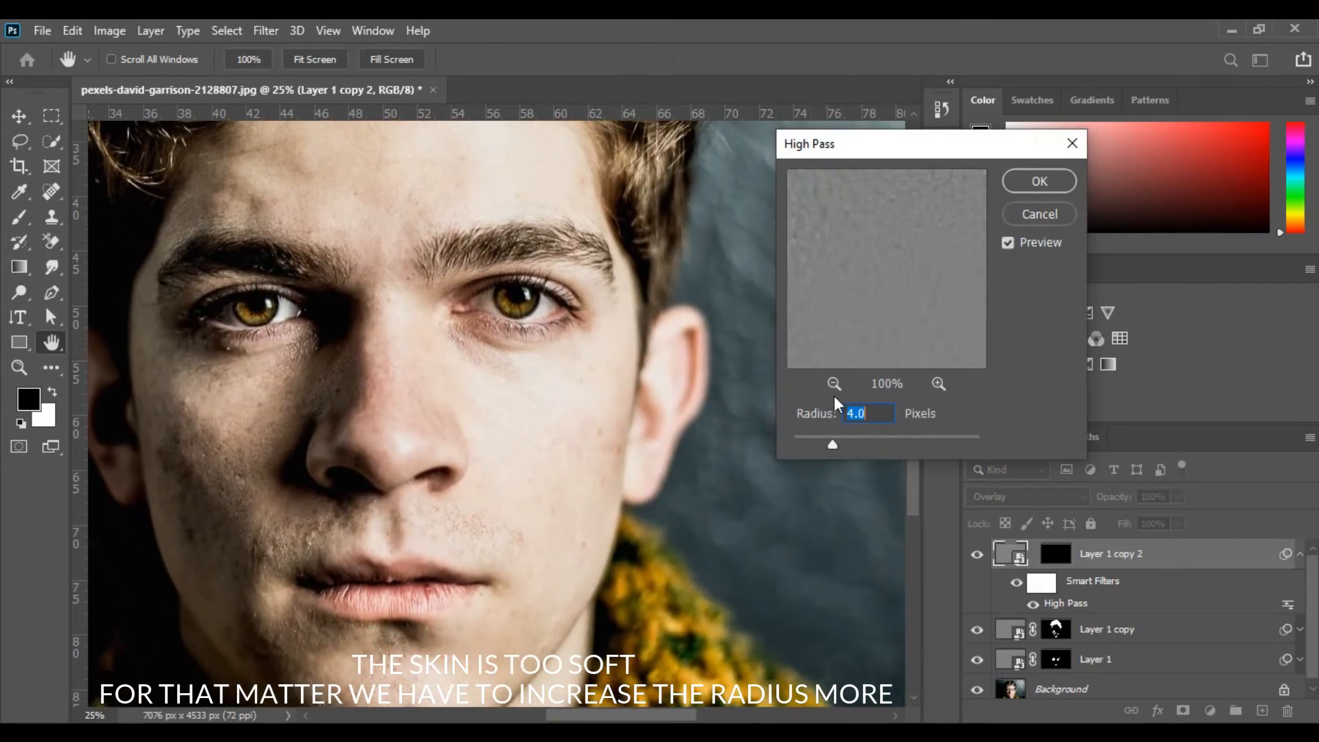
click(834, 384)
click(834, 384)
drag(855, 357, 866, 316)
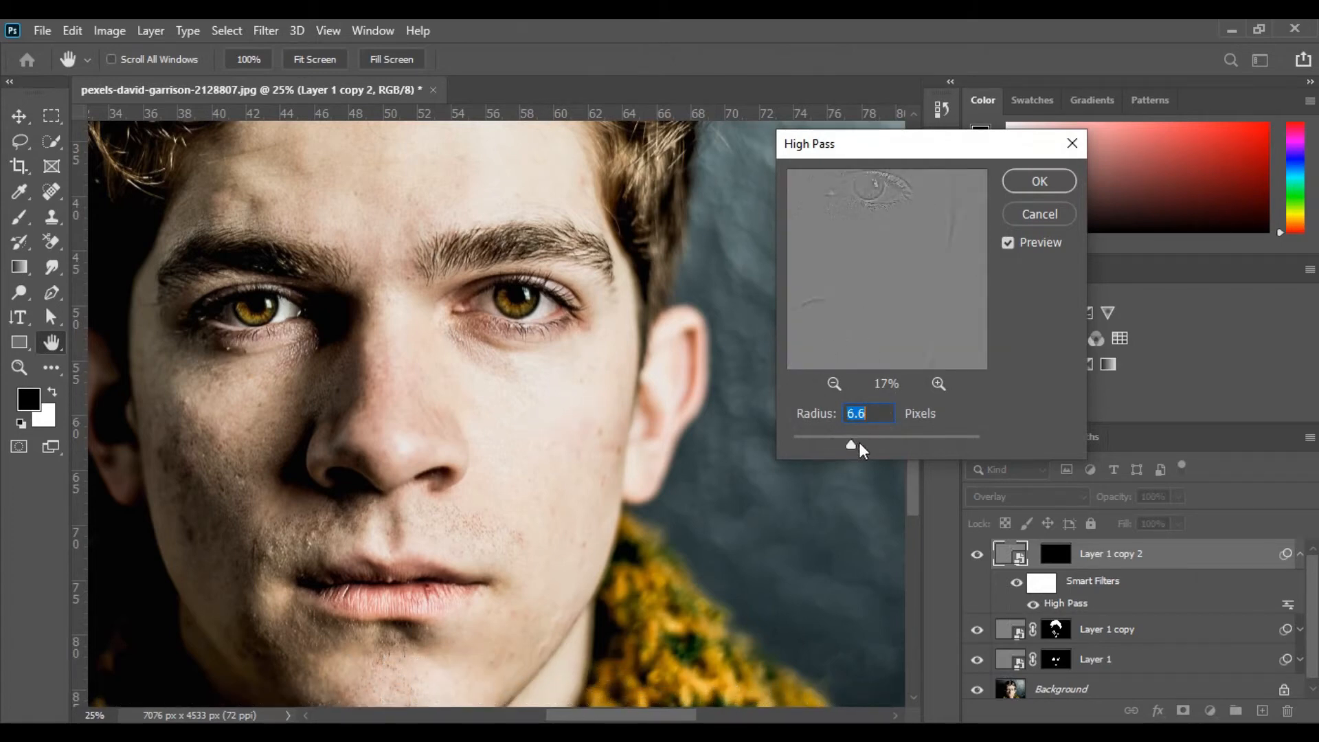
mouse_move(858, 443)
mouse_down()
mouse_move(881, 443)
mouse_move(860, 440)
mouse_up()
drag(873, 275, 933, 369)
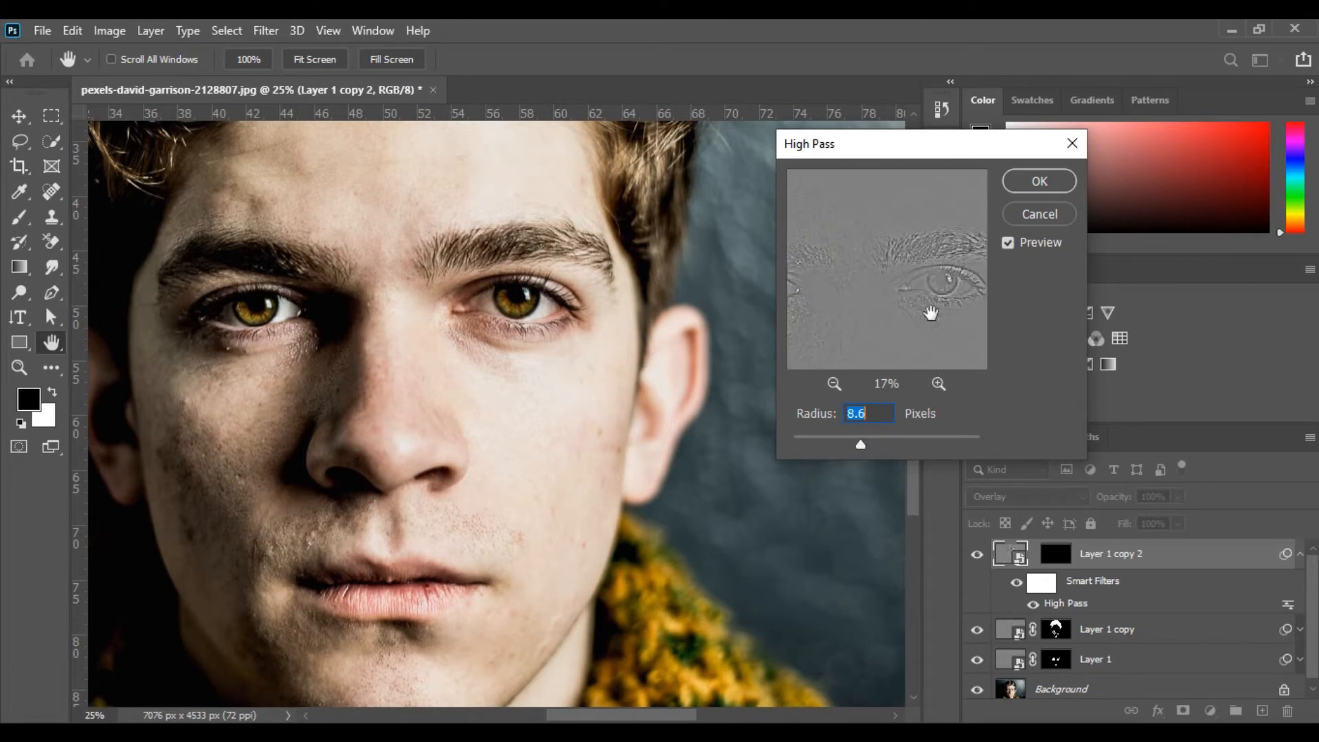
drag(921, 283, 965, 373)
drag(929, 320, 853, 287)
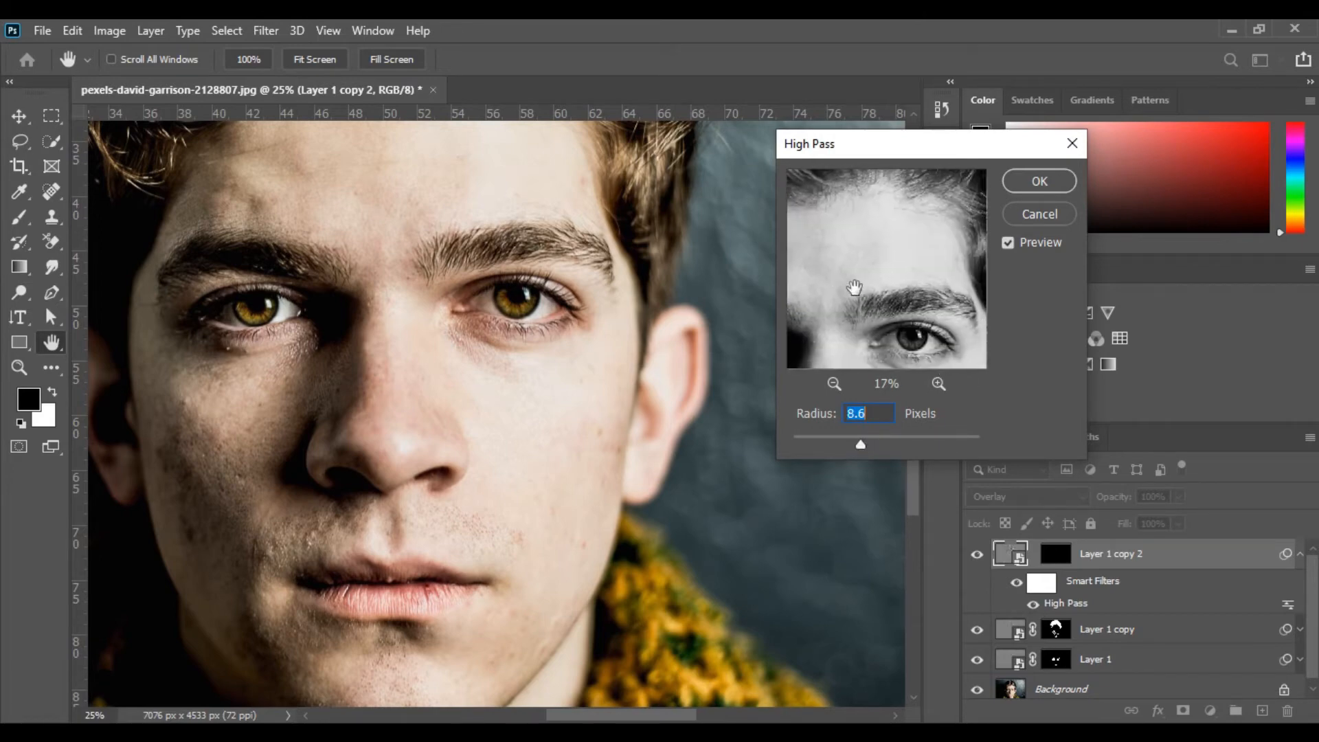
click(1025, 178)
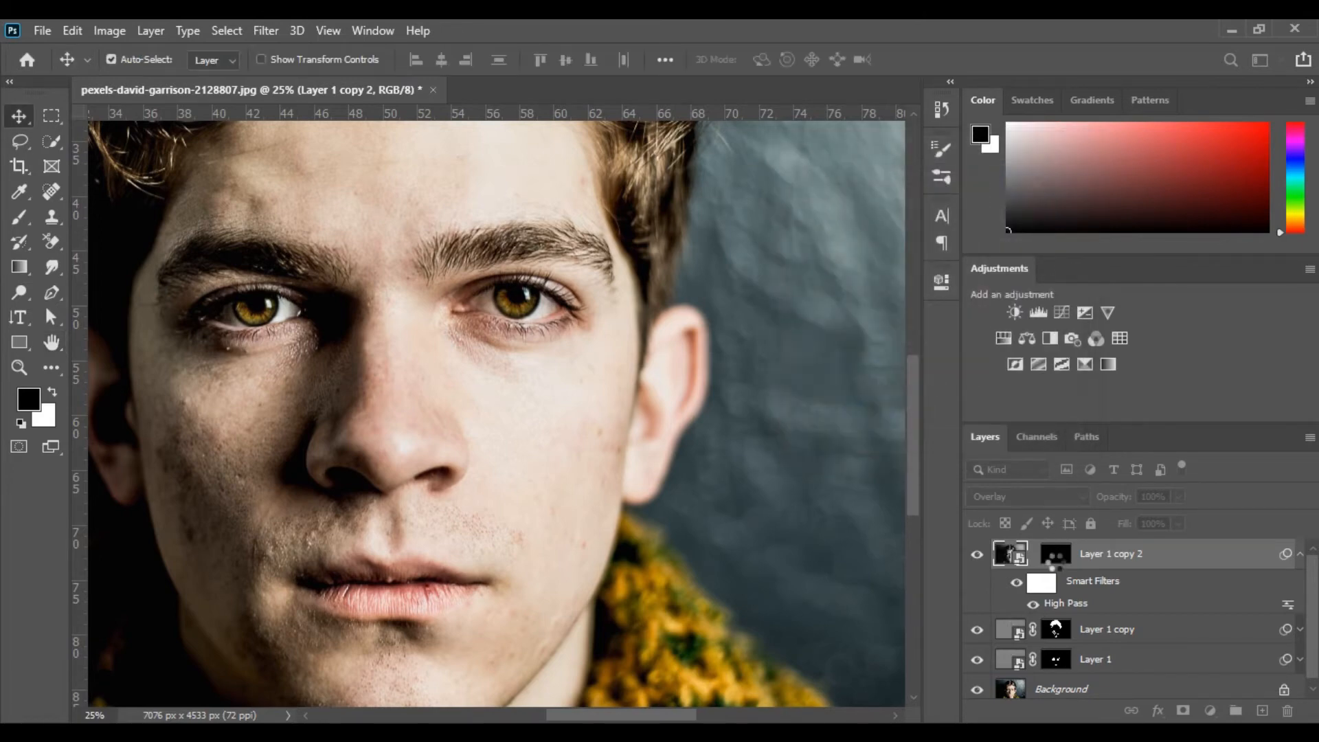
Paint white on the Layer 1 copy 2 mask over the forehead with a 274-pixel brush, refining near the eyebrows at 127 pixels.
click(1058, 554)
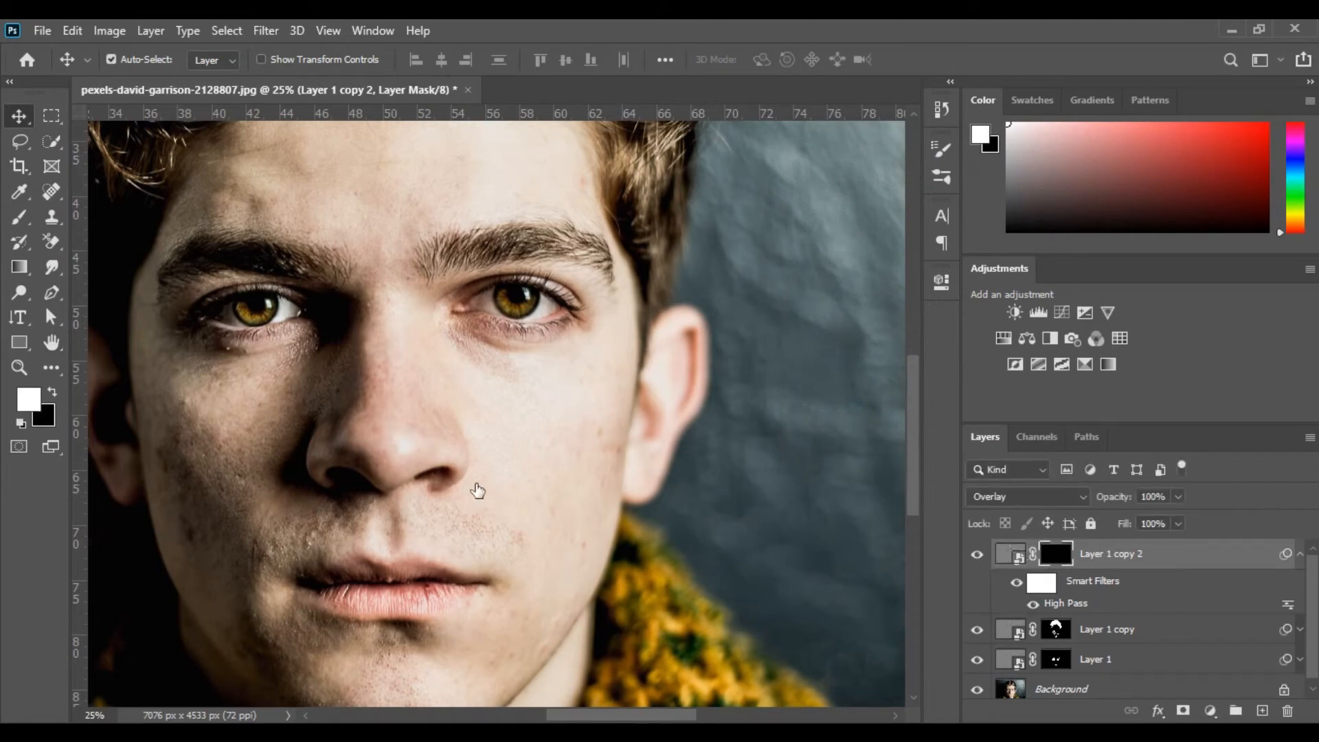
key(ctrl+space)
drag(325, 152, 374, 424)
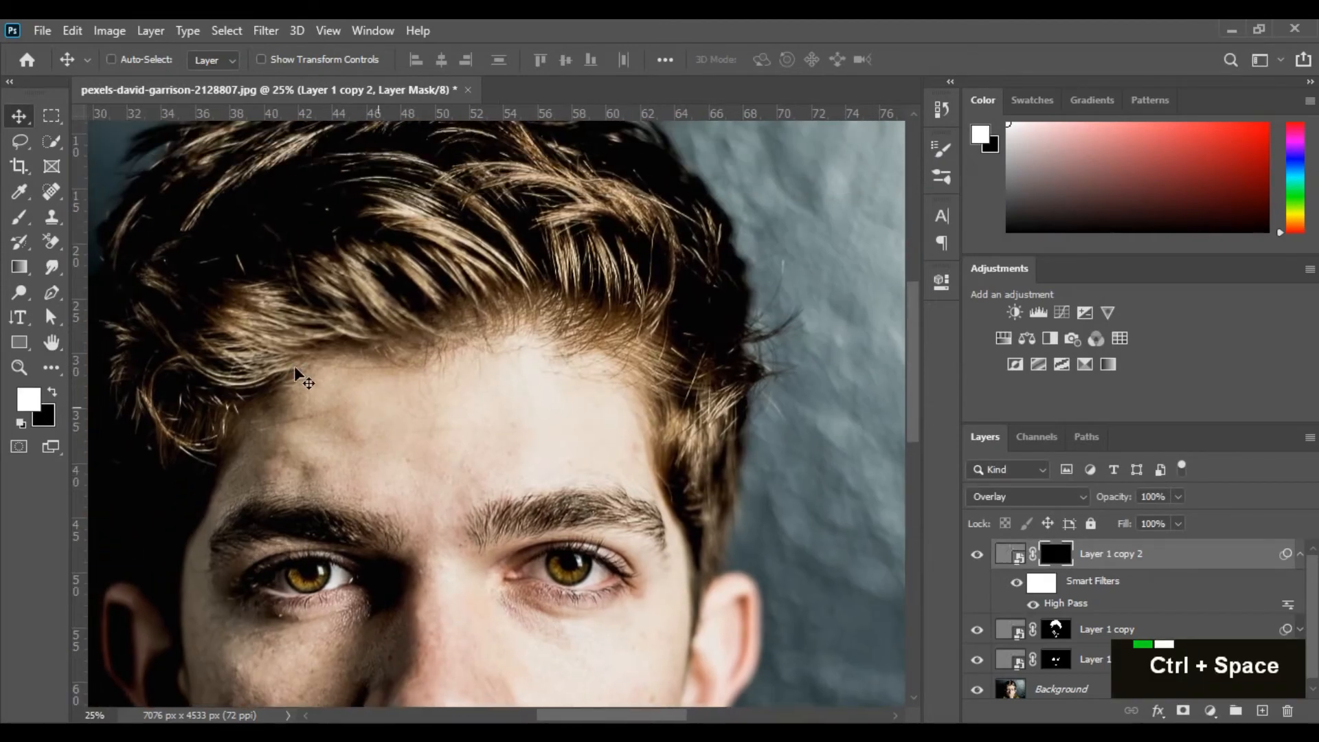
drag(235, 426, 701, 584)
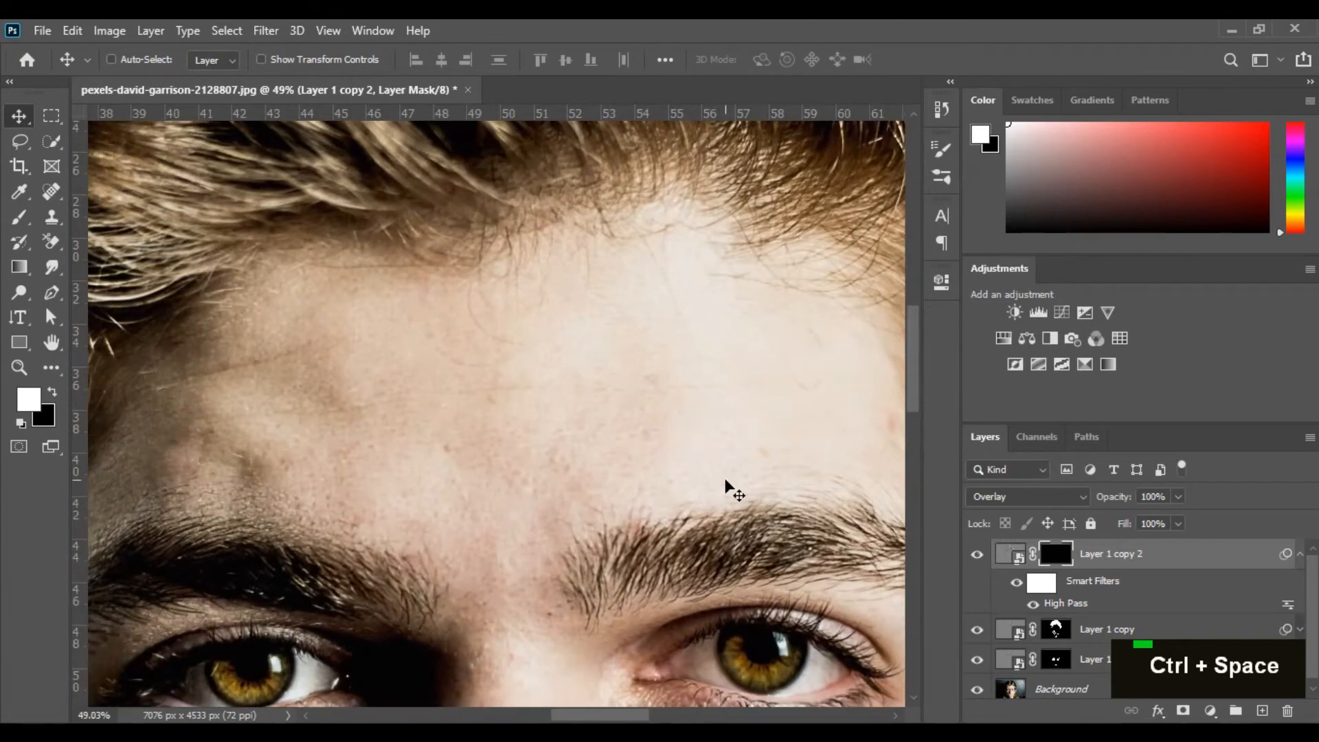
key(b)
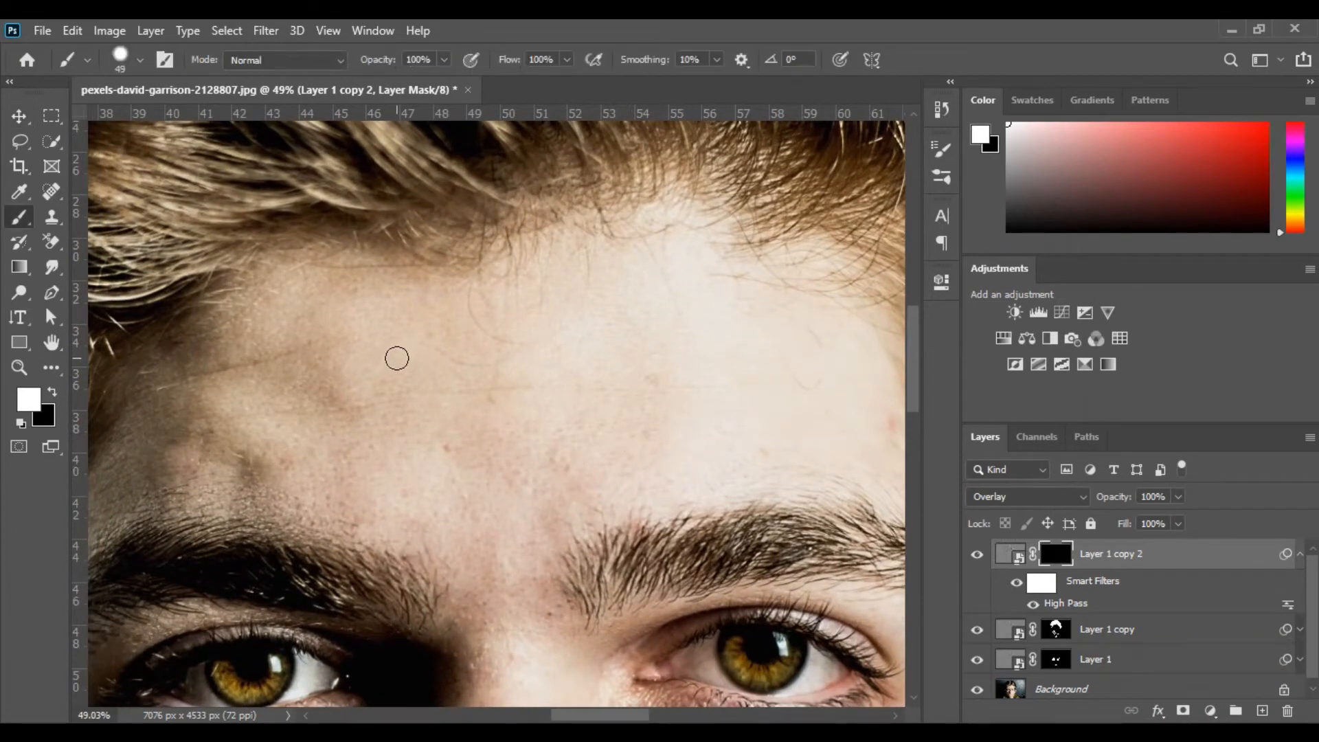
alt+right_click(368, 344)
mouse_move(405, 375)
mouse_down()
mouse_move(370, 378)
mouse_move(291, 320)
mouse_move(280, 377)
mouse_move(222, 404)
mouse_move(489, 467)
mouse_move(462, 383)
mouse_move(419, 356)
mouse_move(552, 408)
mouse_up()
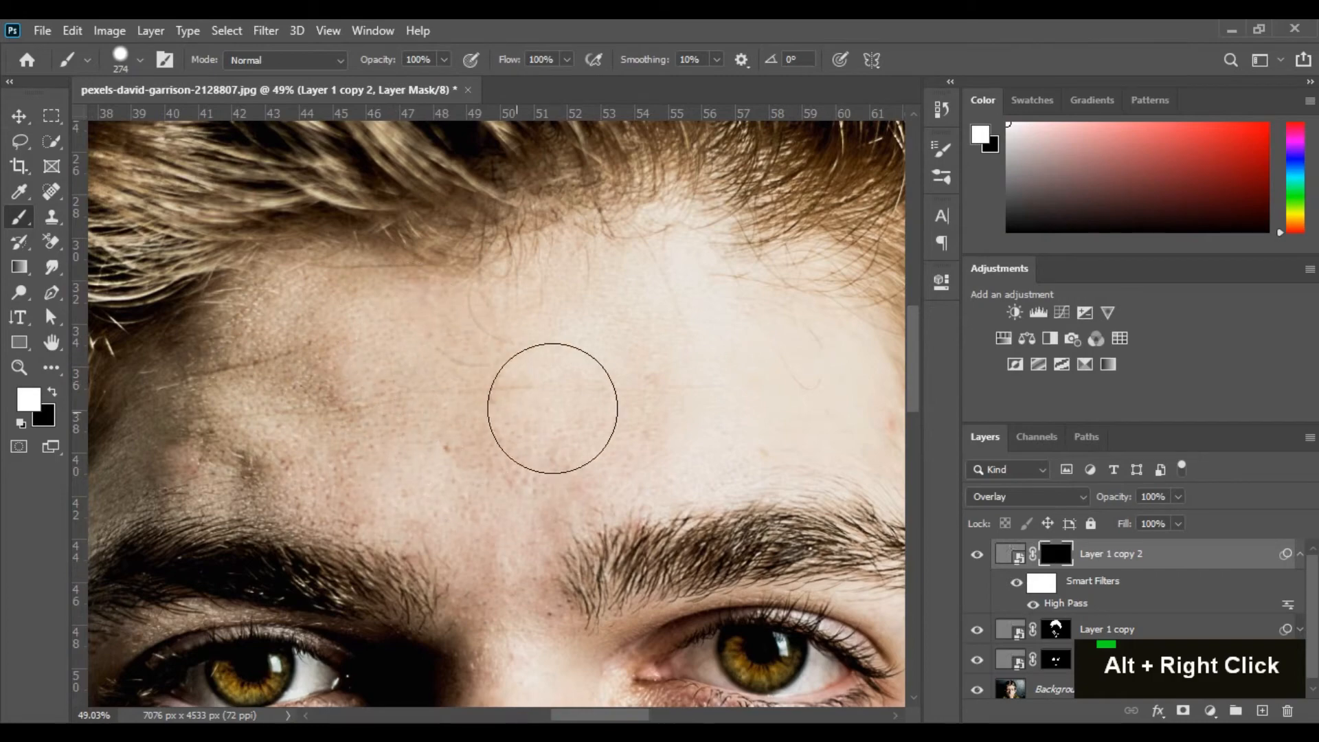
drag(652, 381, 485, 409)
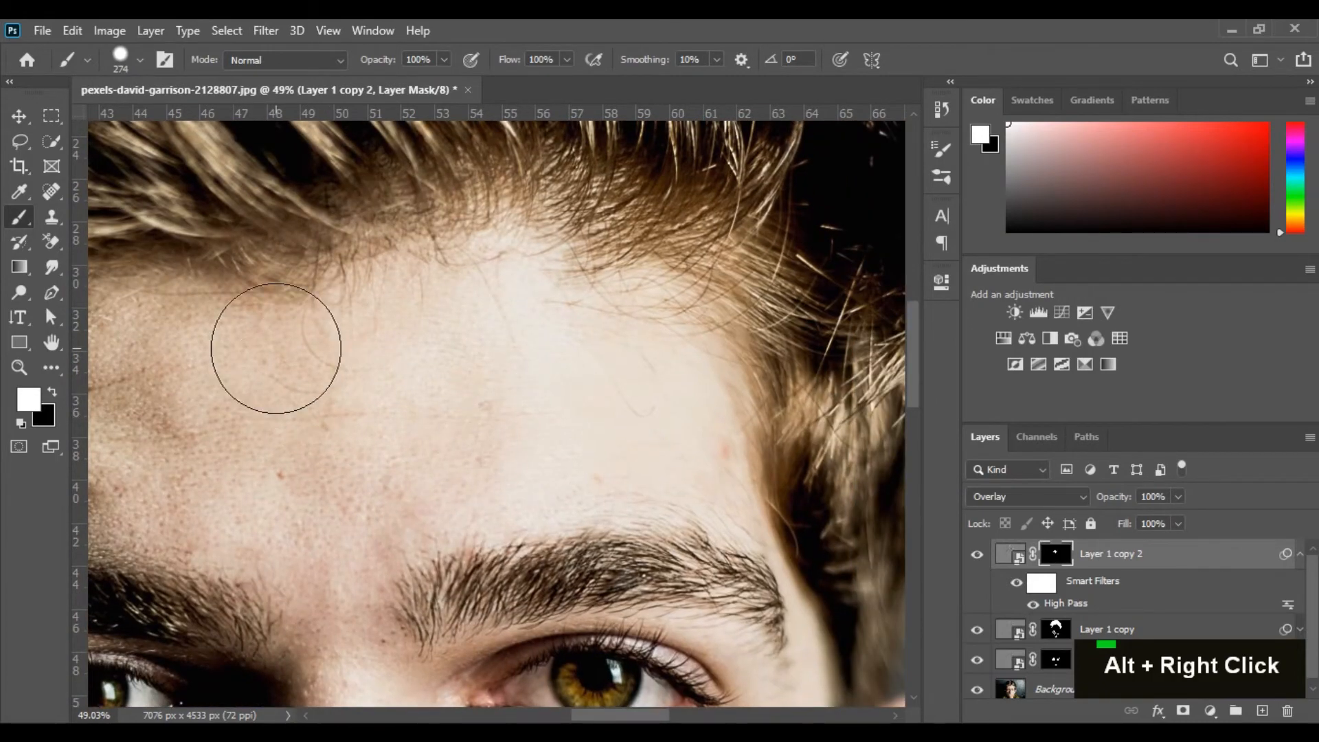
mouse_move(563, 445)
mouse_down()
mouse_move(562, 288)
mouse_move(584, 234)
mouse_up()
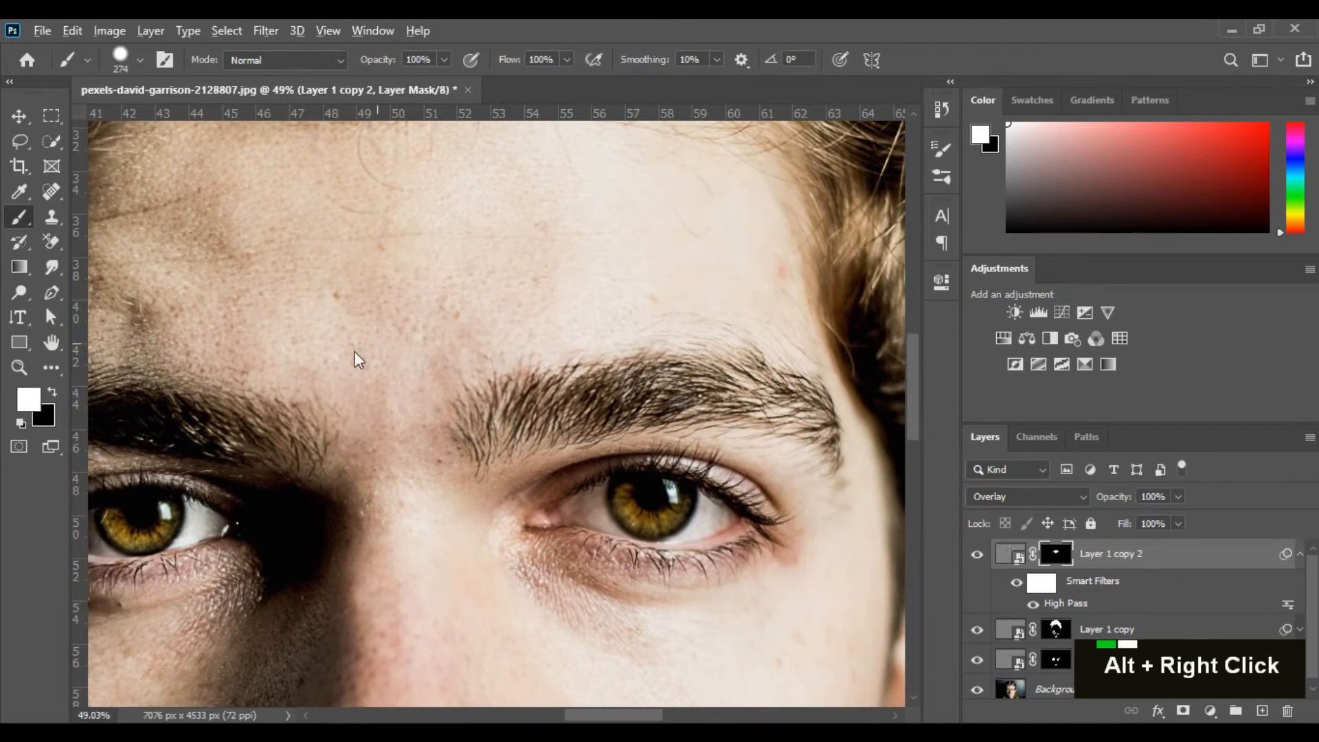
alt+right_click(394, 349)
drag(446, 353, 481, 475)
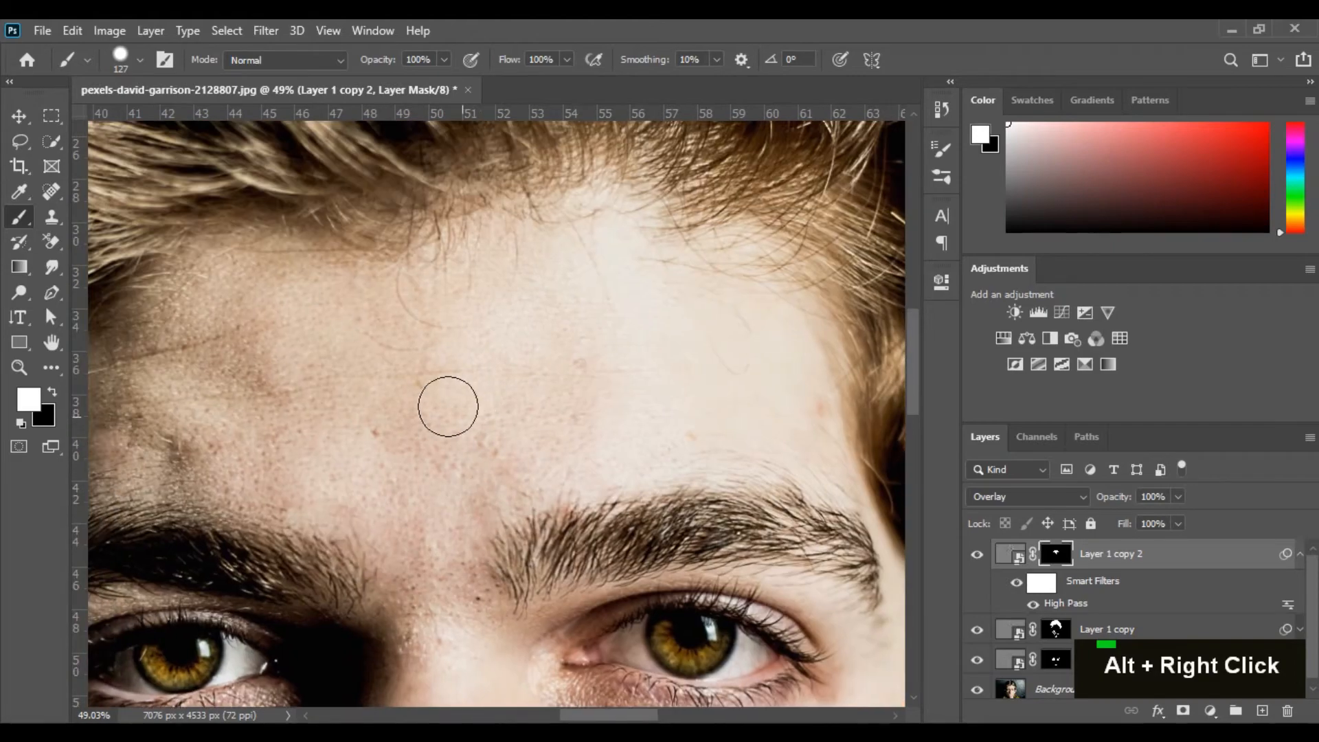
Paint white on the Layer 1 copy 2 mask over the lit cheek down to the jaw with a 225-pixel brush.
alt+right_click(274, 368)
drag(549, 396, 458, 92)
drag(507, 505, 453, 398)
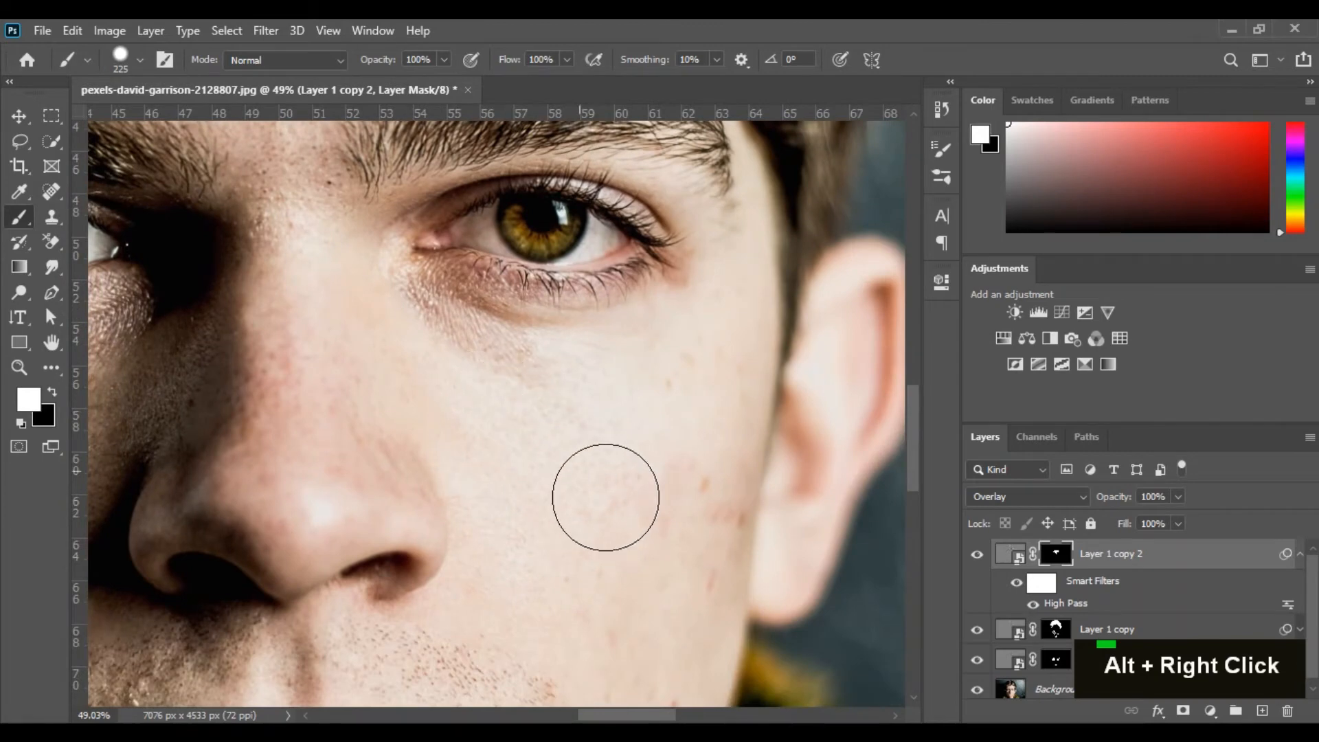
drag(603, 572, 532, 434)
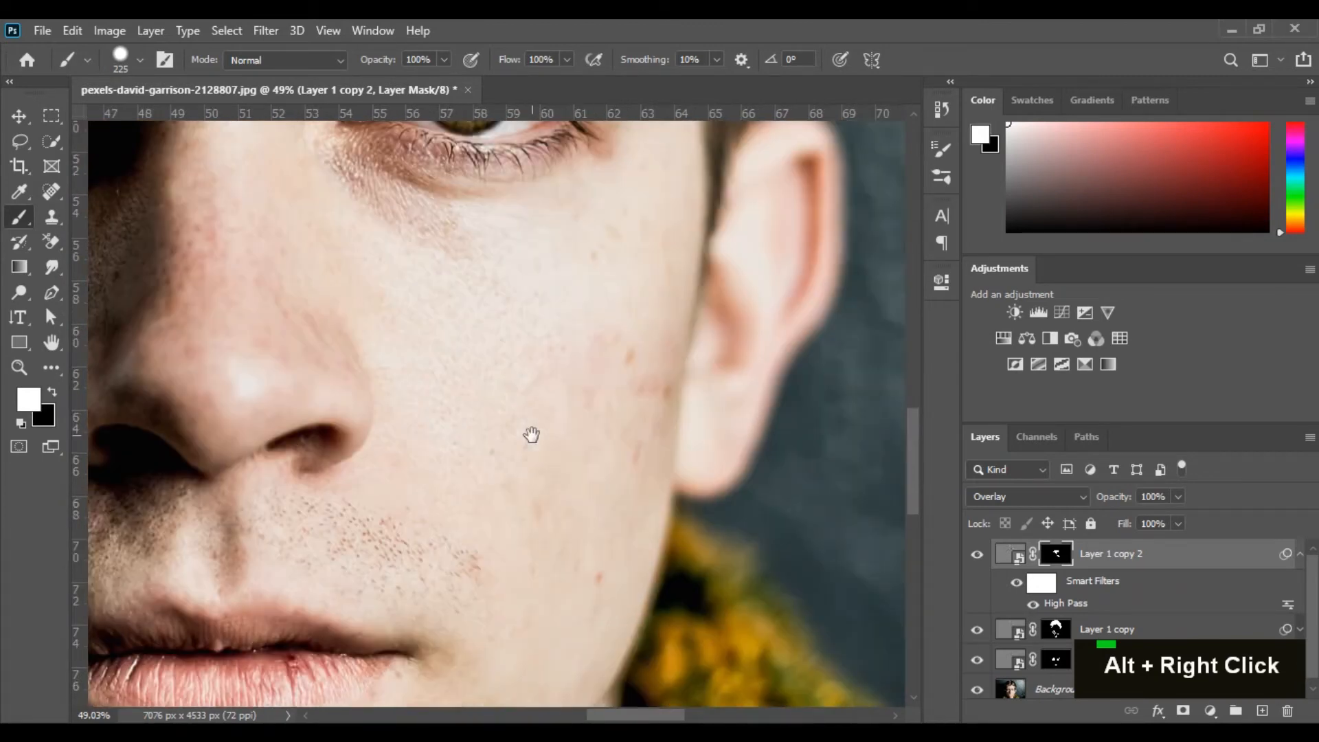
drag(588, 316, 553, 415)
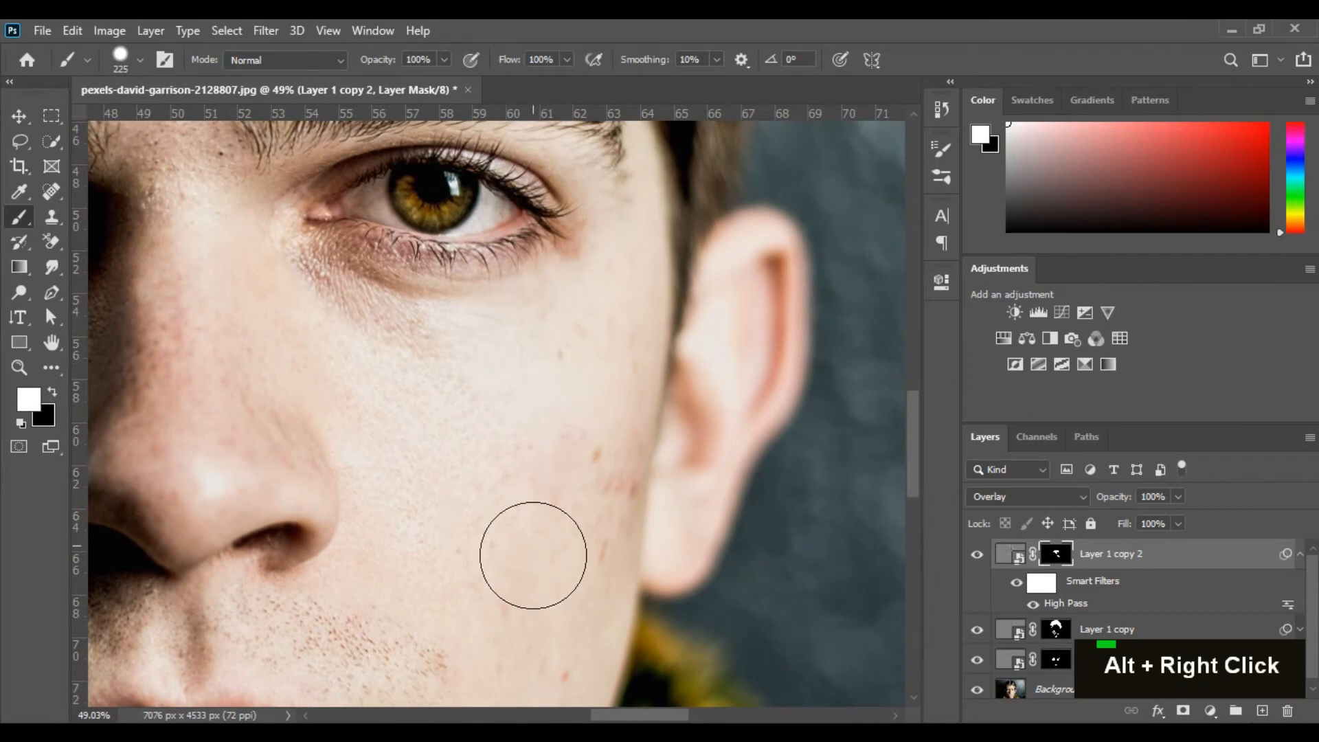
drag(533, 555, 516, 407)
drag(518, 488, 654, 359)
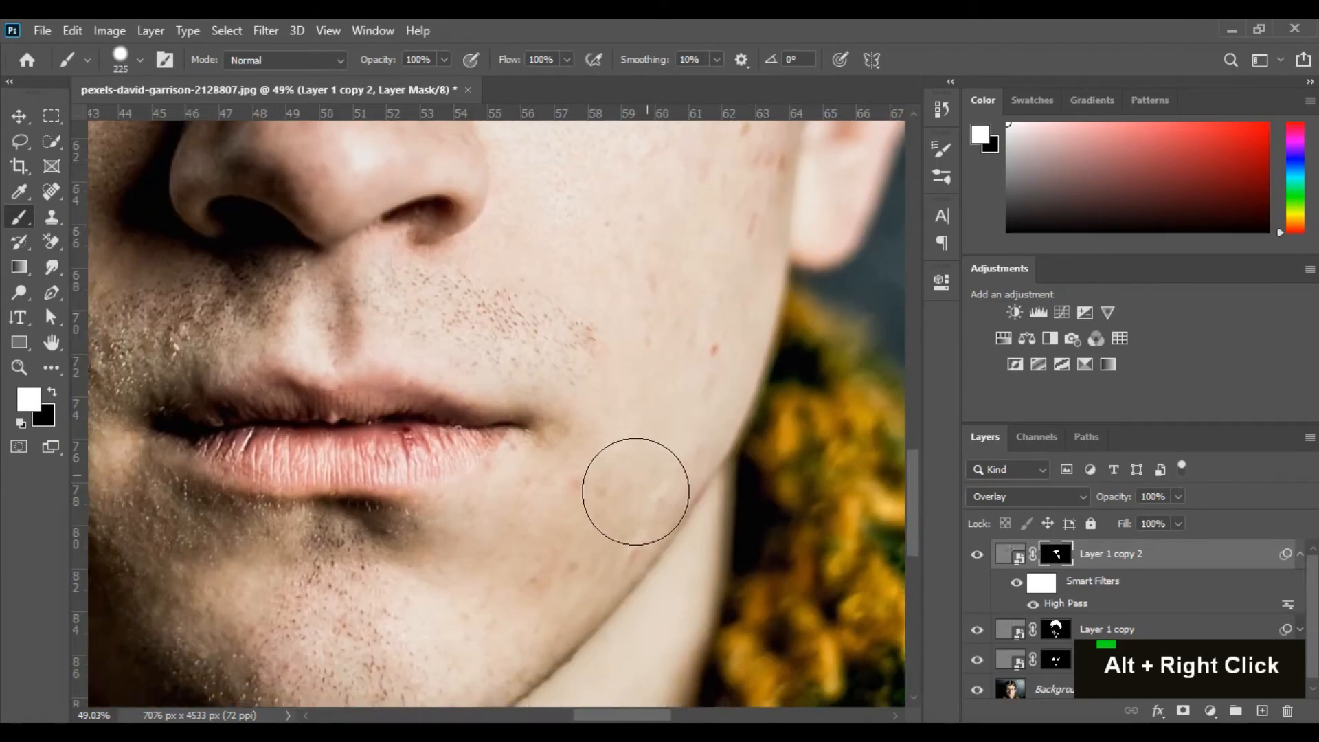
drag(568, 574, 583, 456)
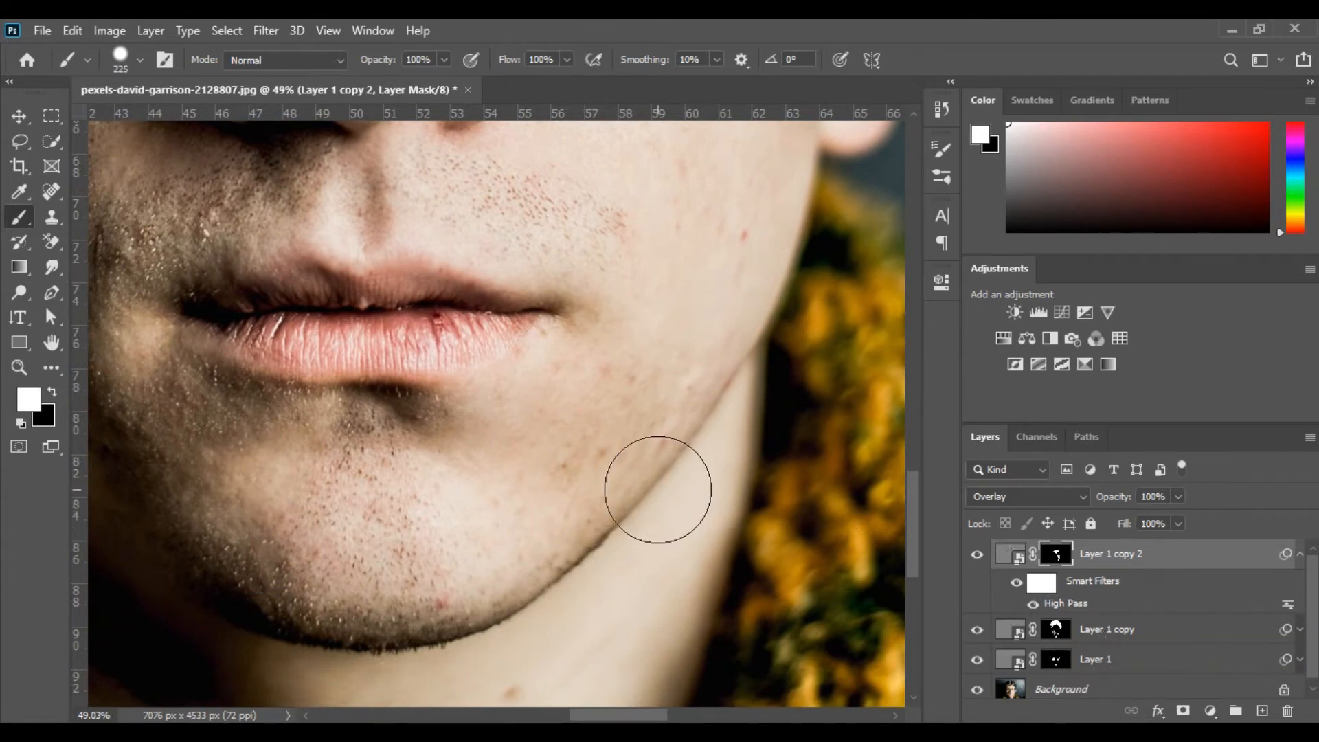
Paint white on the Layer 1 copy mask along the lit side of the jawline and chin with a 135-pixel brush.
key(v)
click(1056, 635)
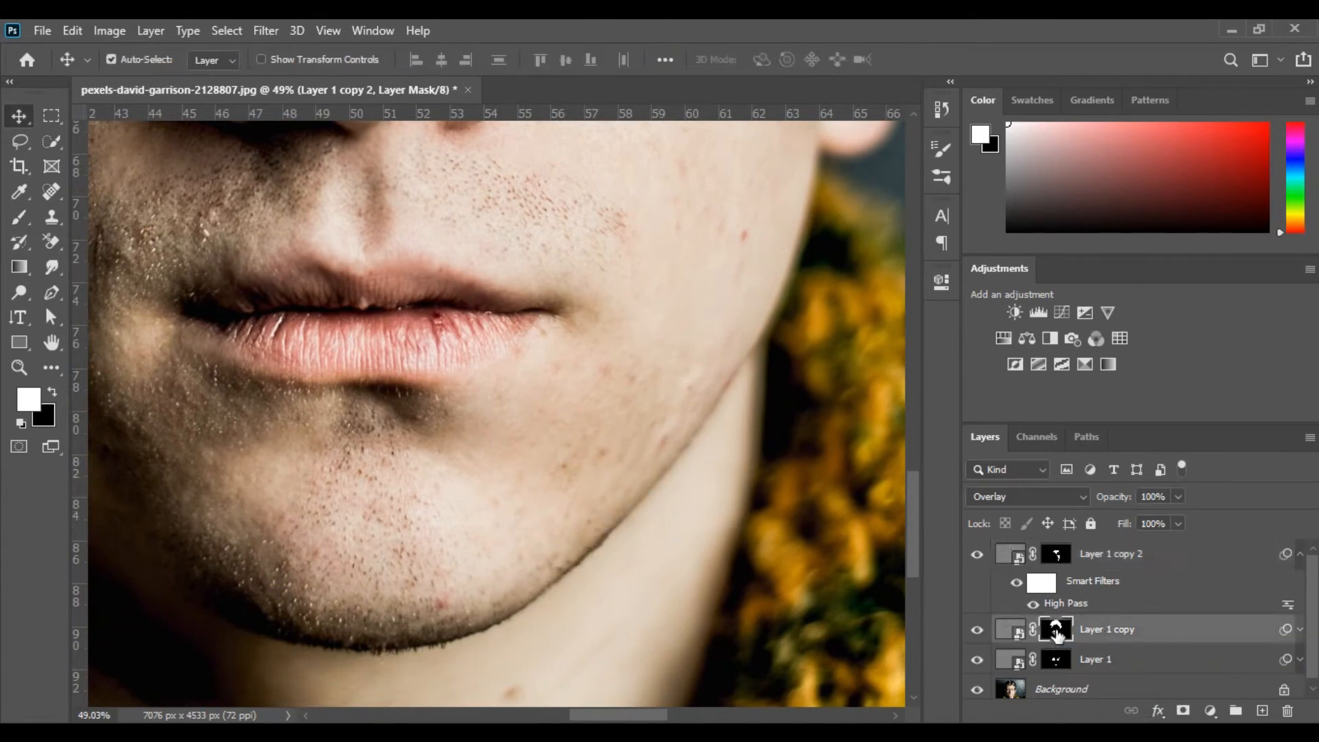
key(b)
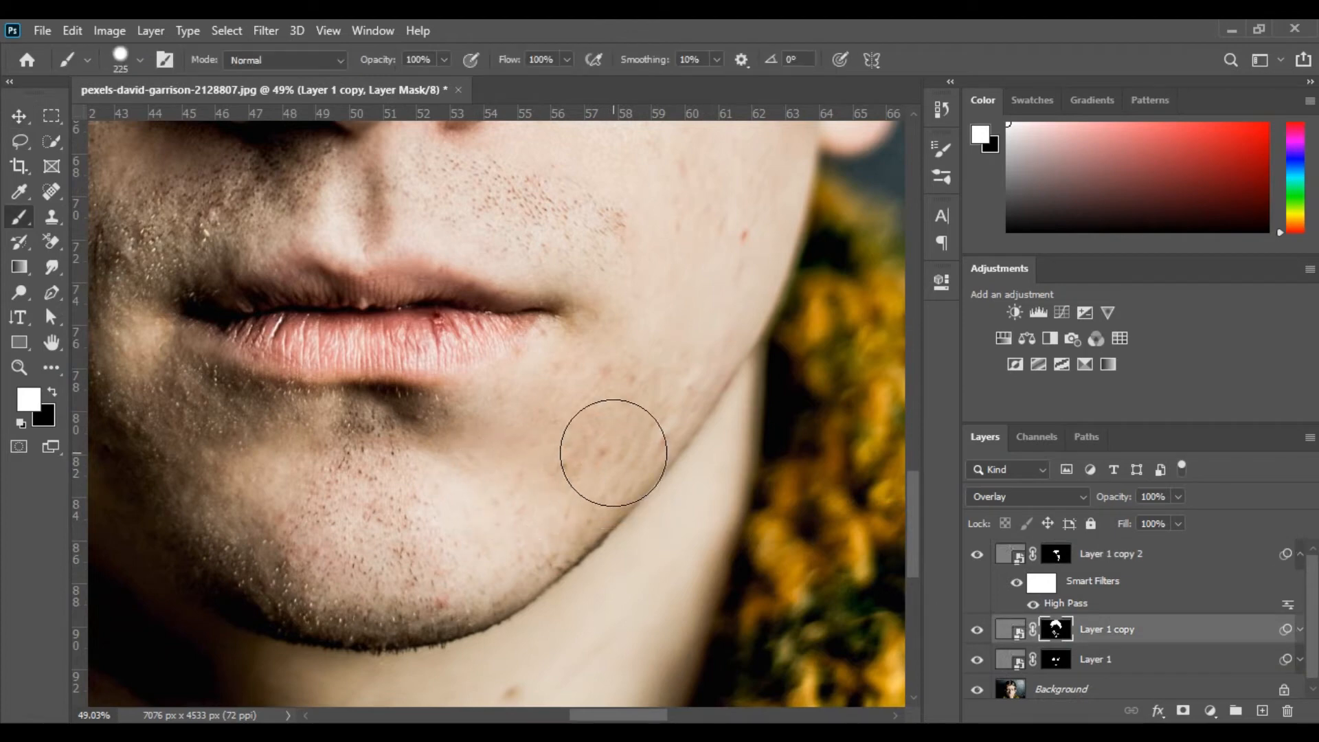
alt+right_click(577, 452)
drag(591, 449, 555, 456)
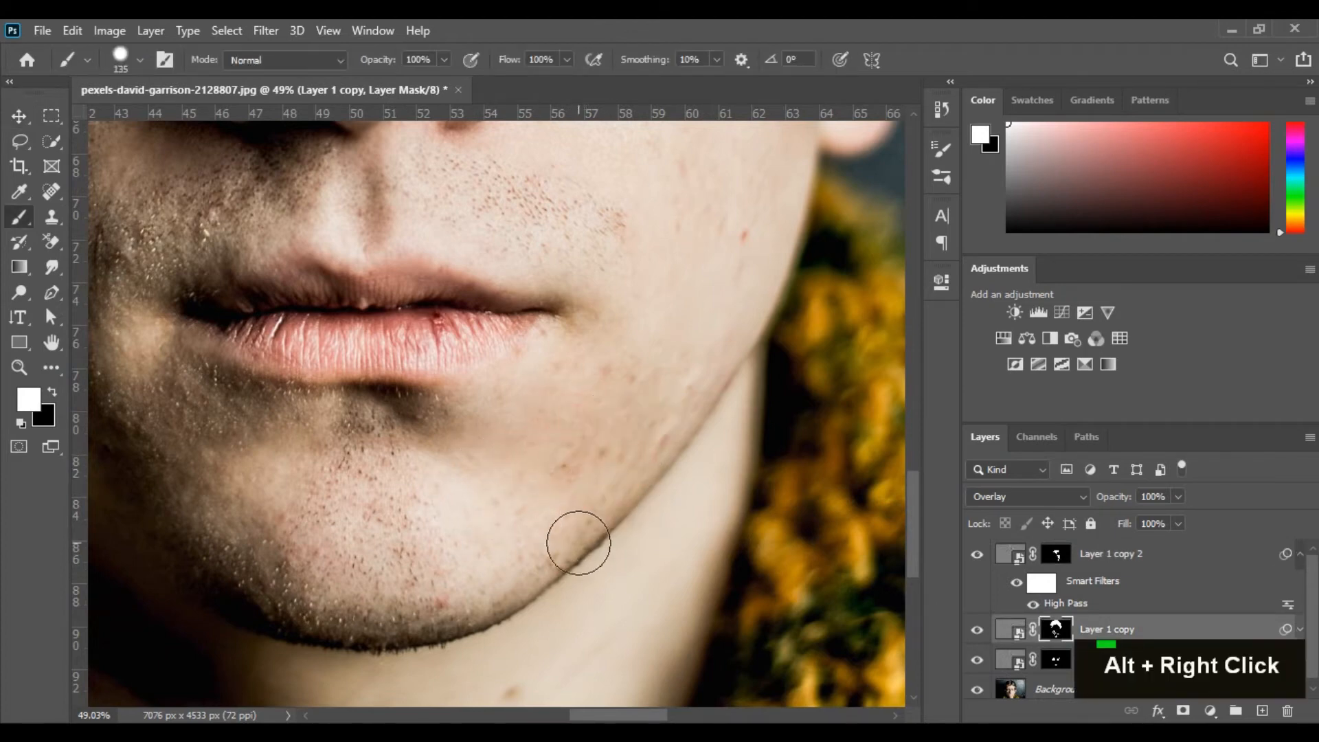
drag(487, 612, 596, 543)
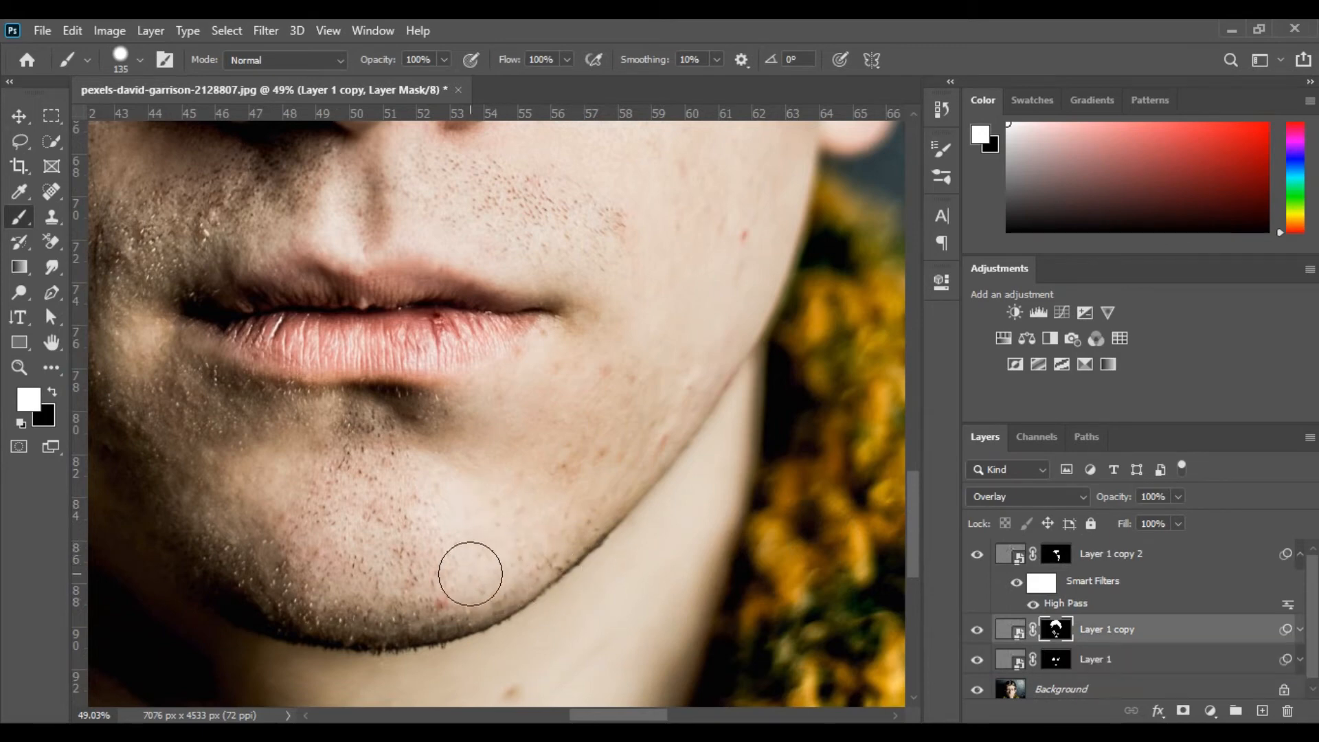
Paint white on the Layer 1 copy 2 mask over the nose bridge and nose with the 135-pixel brush.
click(1054, 557)
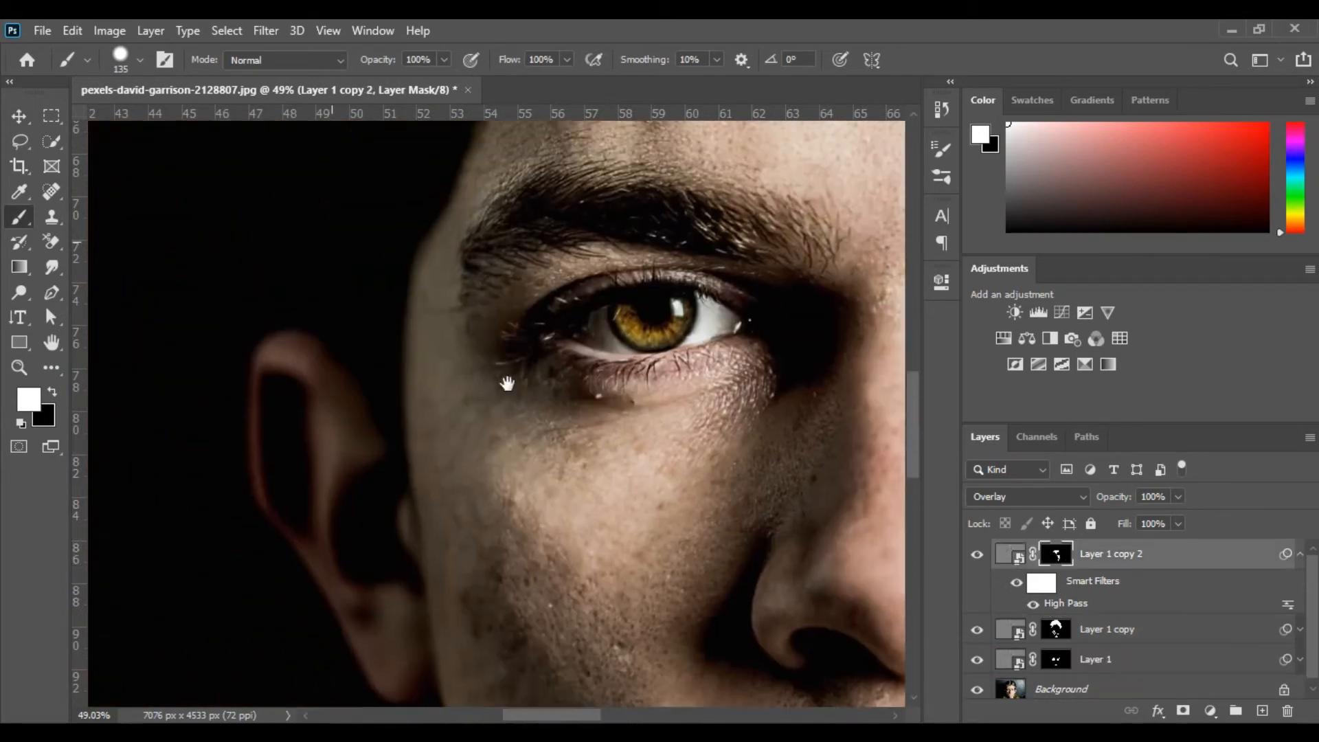
drag(507, 383, 199, 453)
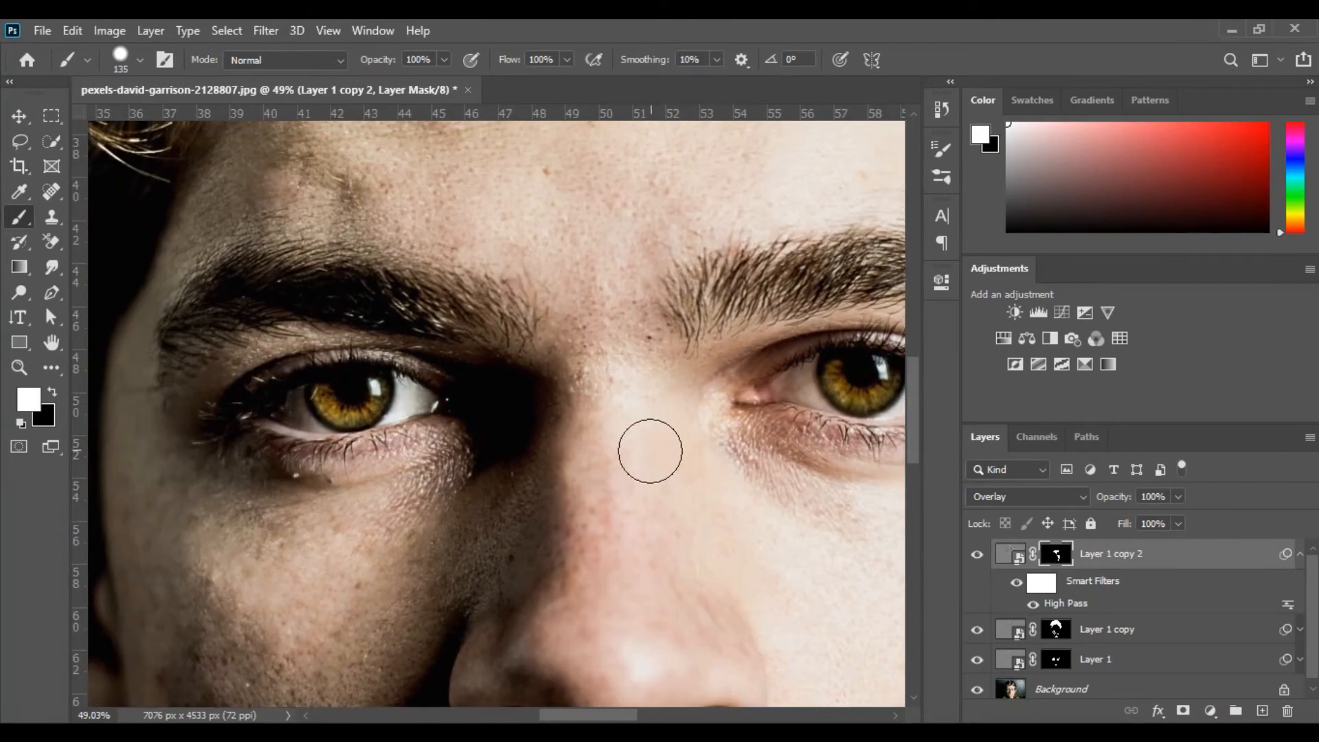
drag(604, 491, 551, 336)
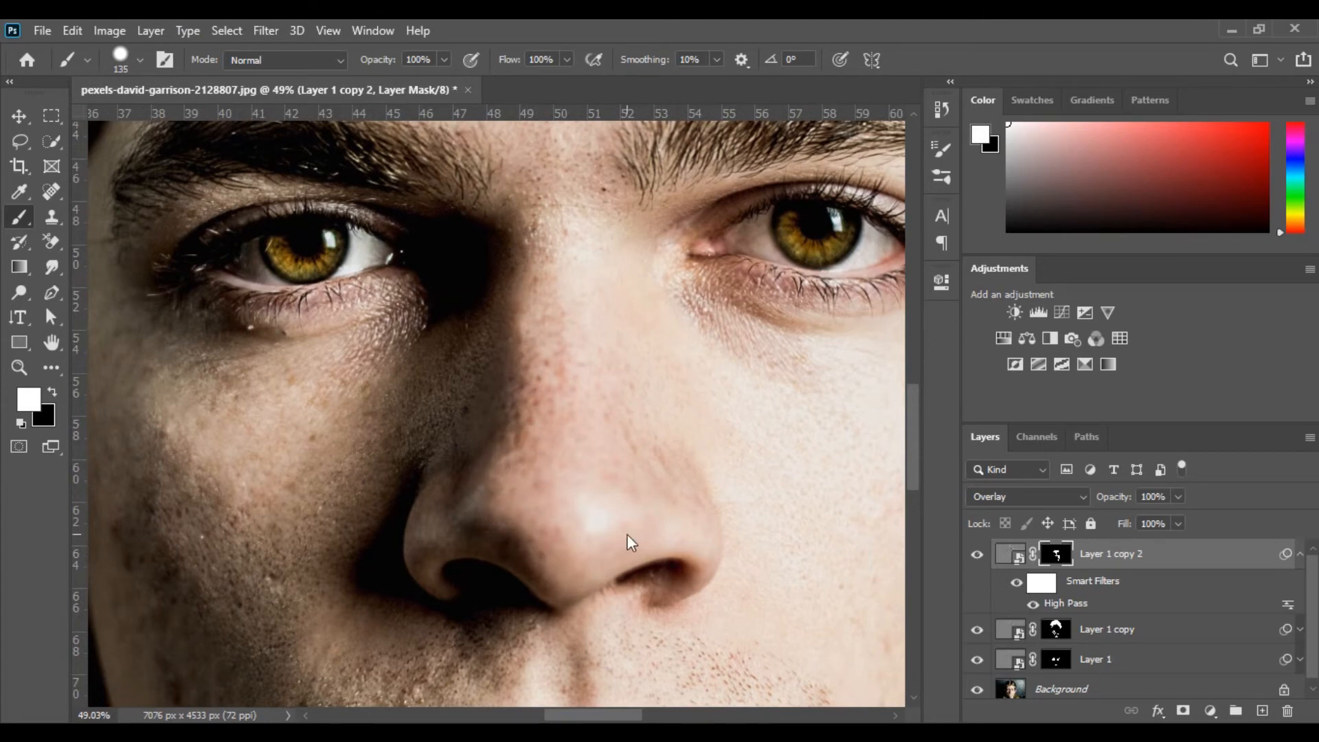
drag(630, 543, 565, 403)
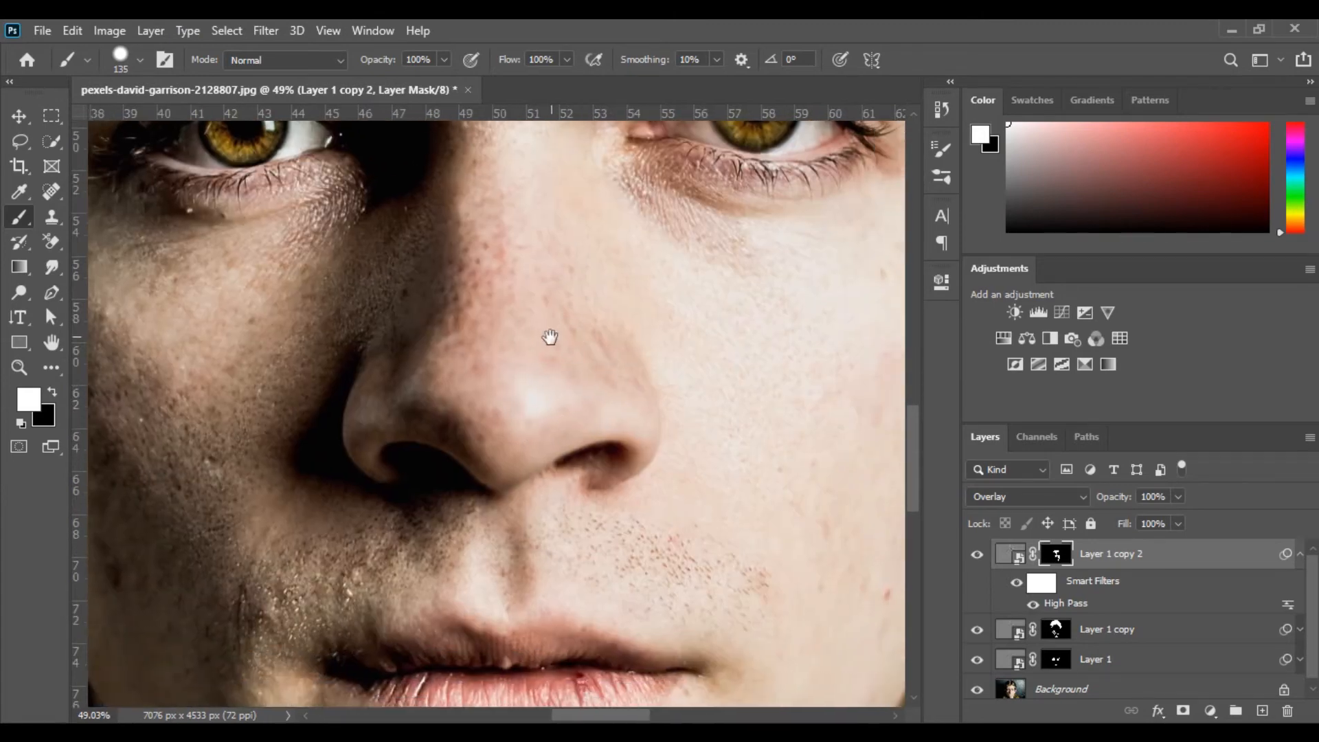
drag(549, 336, 412, 462)
drag(607, 506, 701, 592)
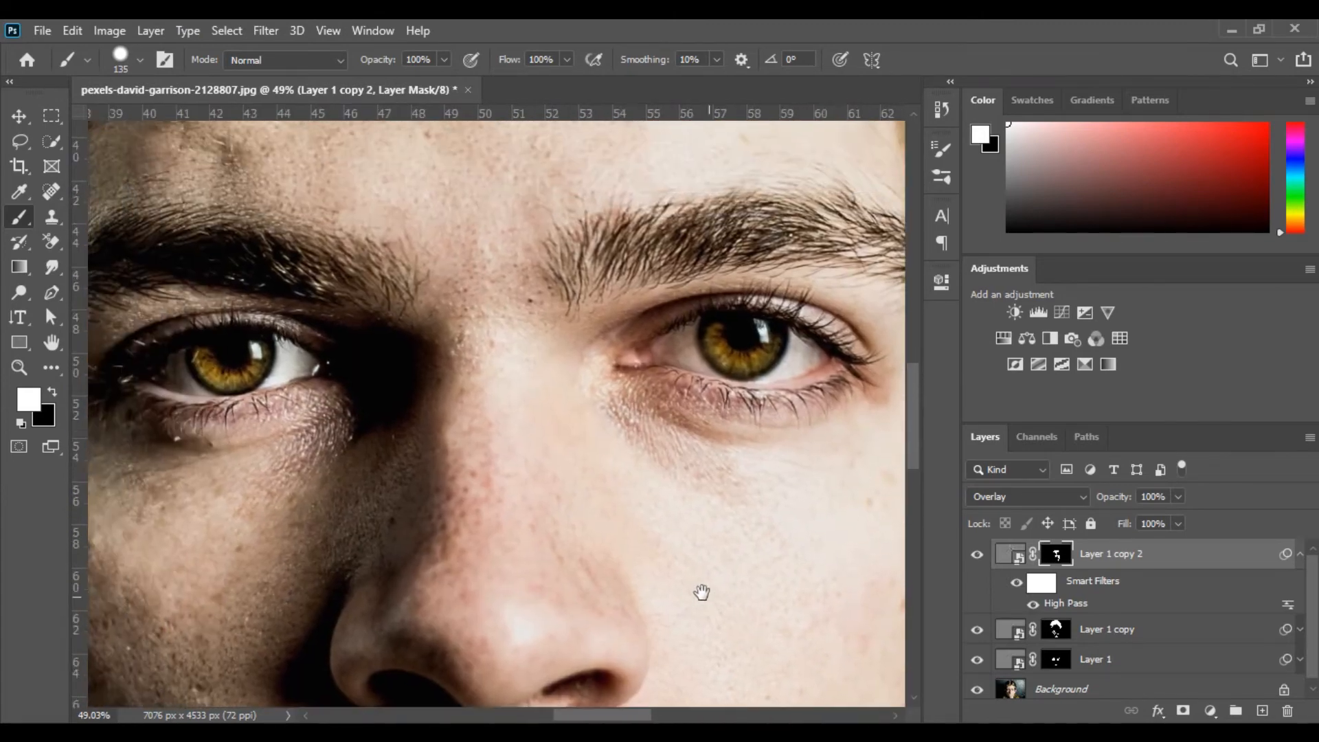
Undo the last stroke on the Layer 1 copy 2 mask and examine the skin sharpening across the forehead, nose, cheek and whole portrait.
drag(567, 400, 823, 579)
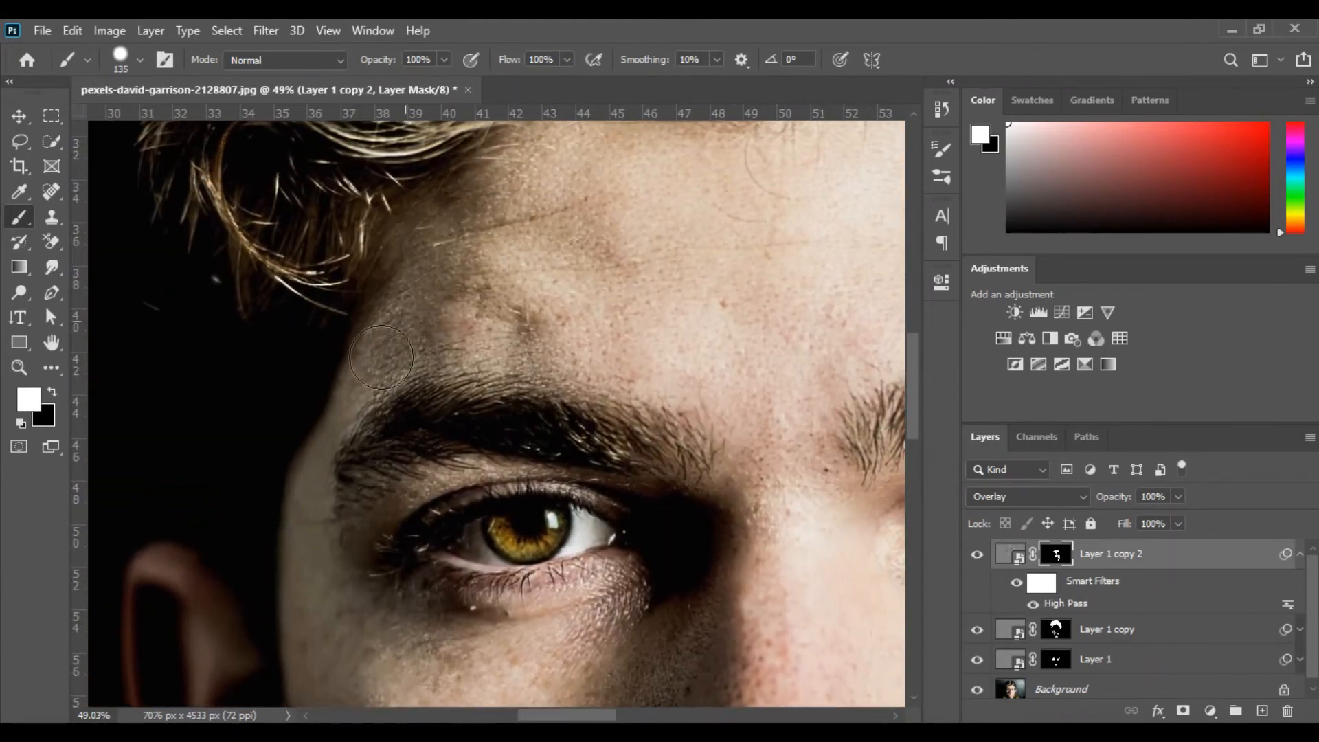
key(ctrl+z)
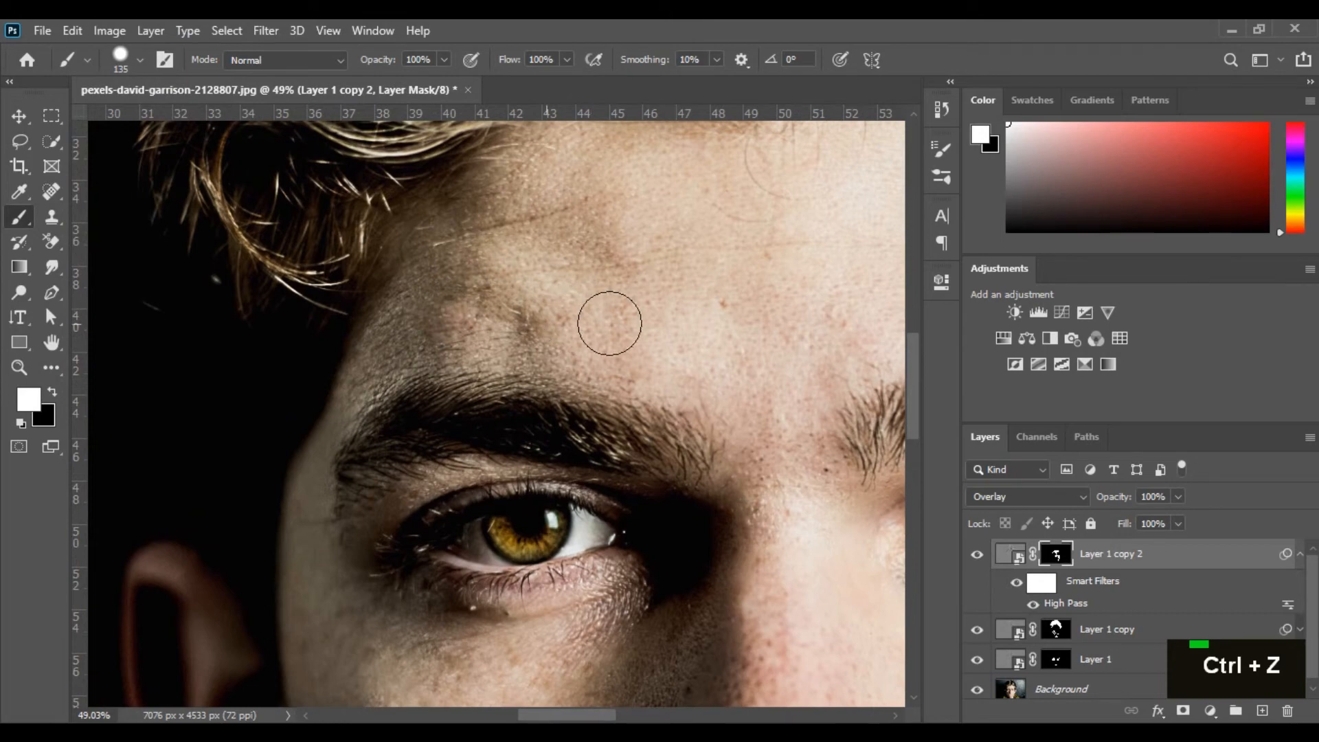
drag(578, 335, 271, 391)
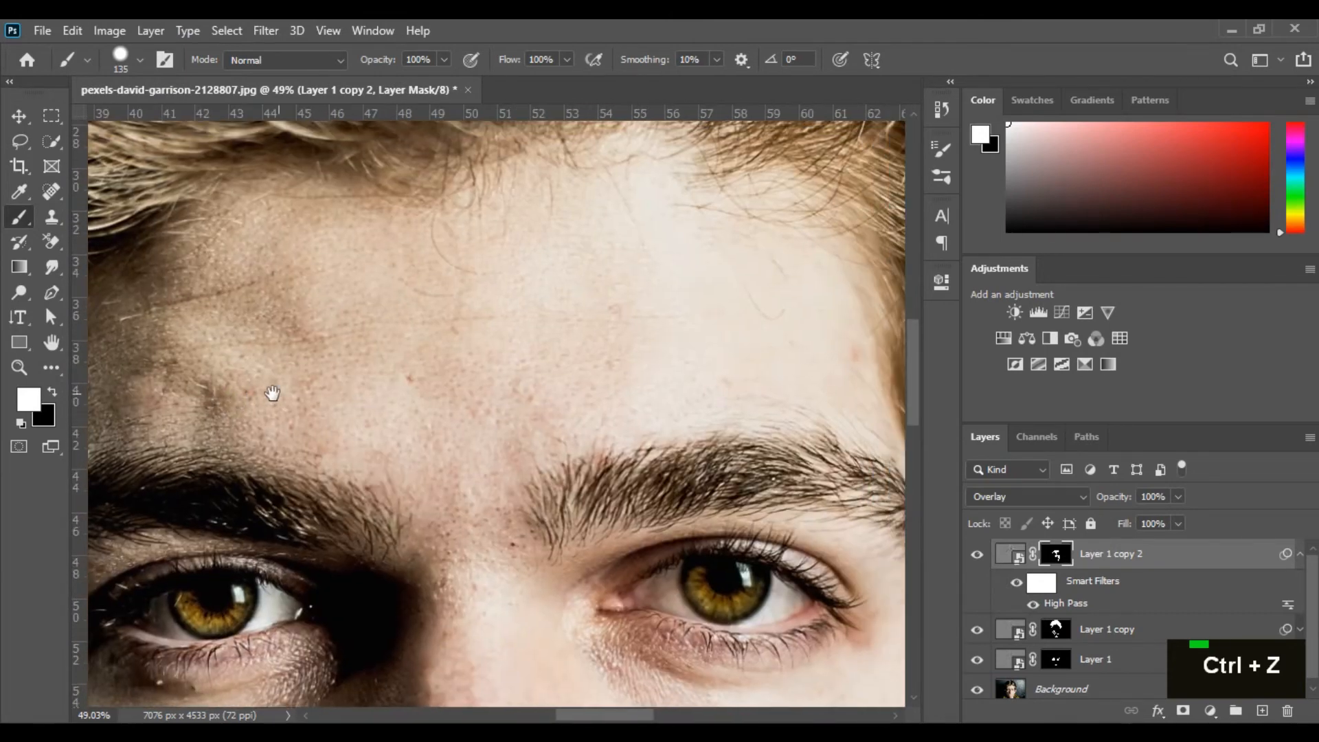
mouse_move(498, 379)
mouse_down()
mouse_move(450, 374)
mouse_move(507, 279)
mouse_move(509, 193)
mouse_up()
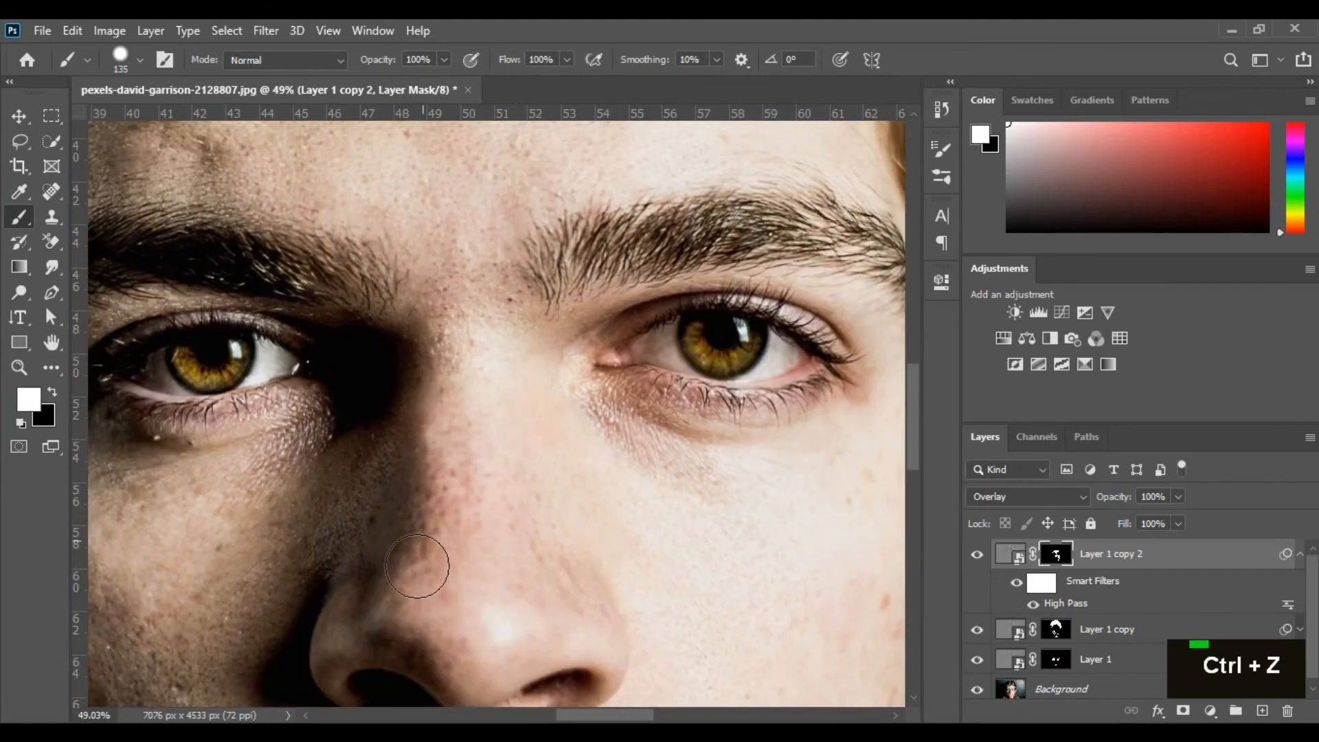
drag(510, 571, 504, 436)
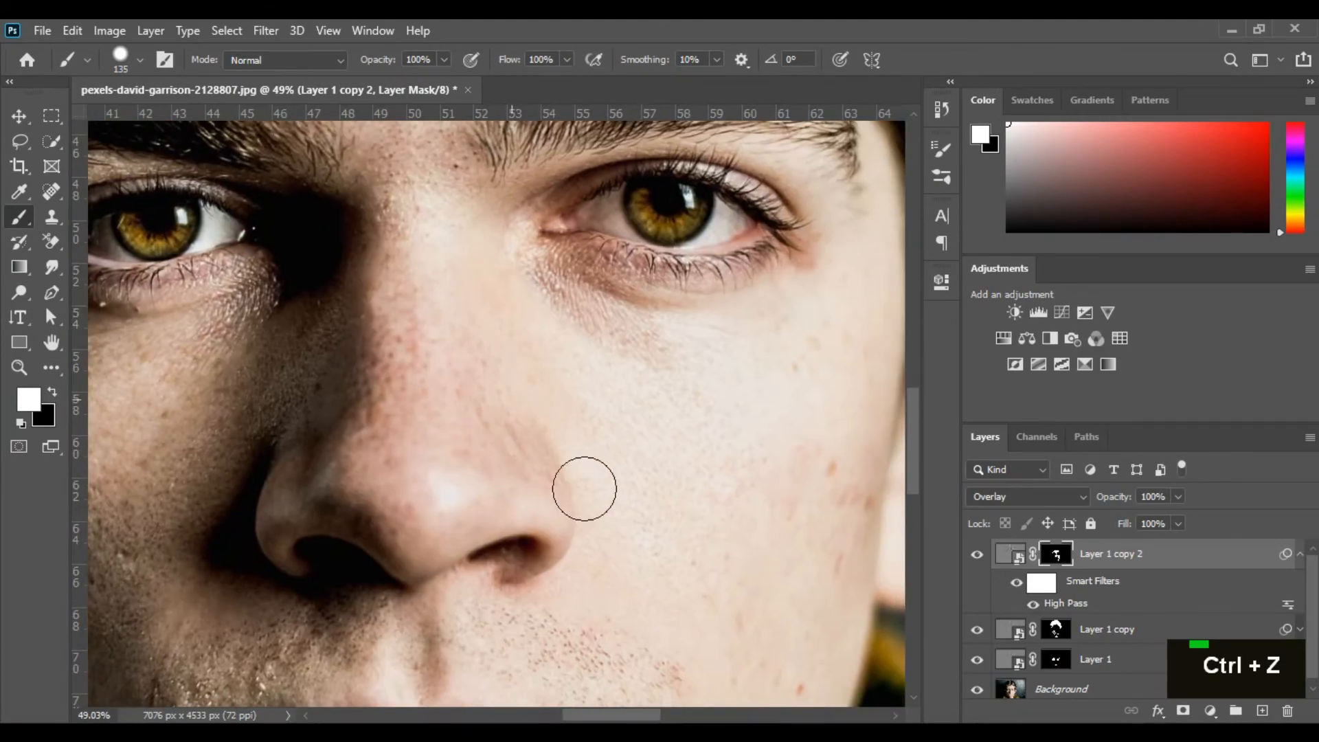
drag(583, 486, 542, 431)
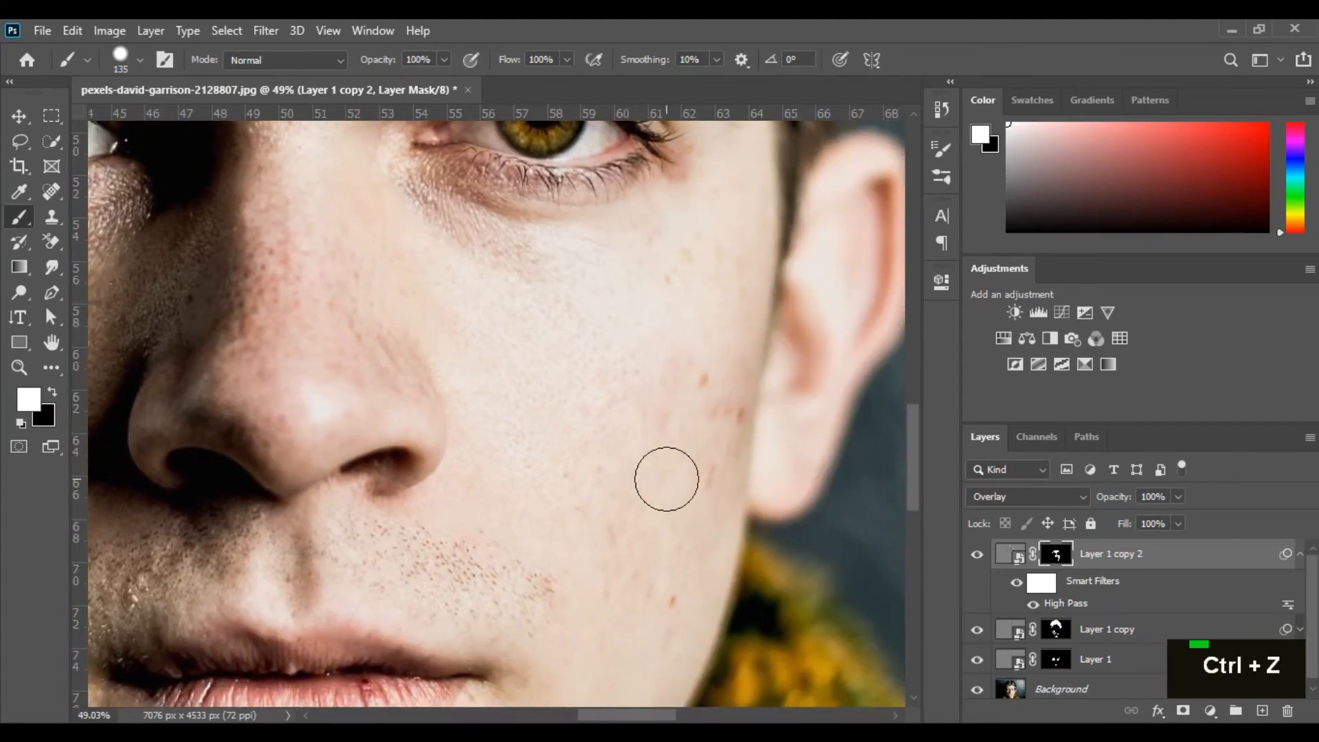
key(ctrl+0)
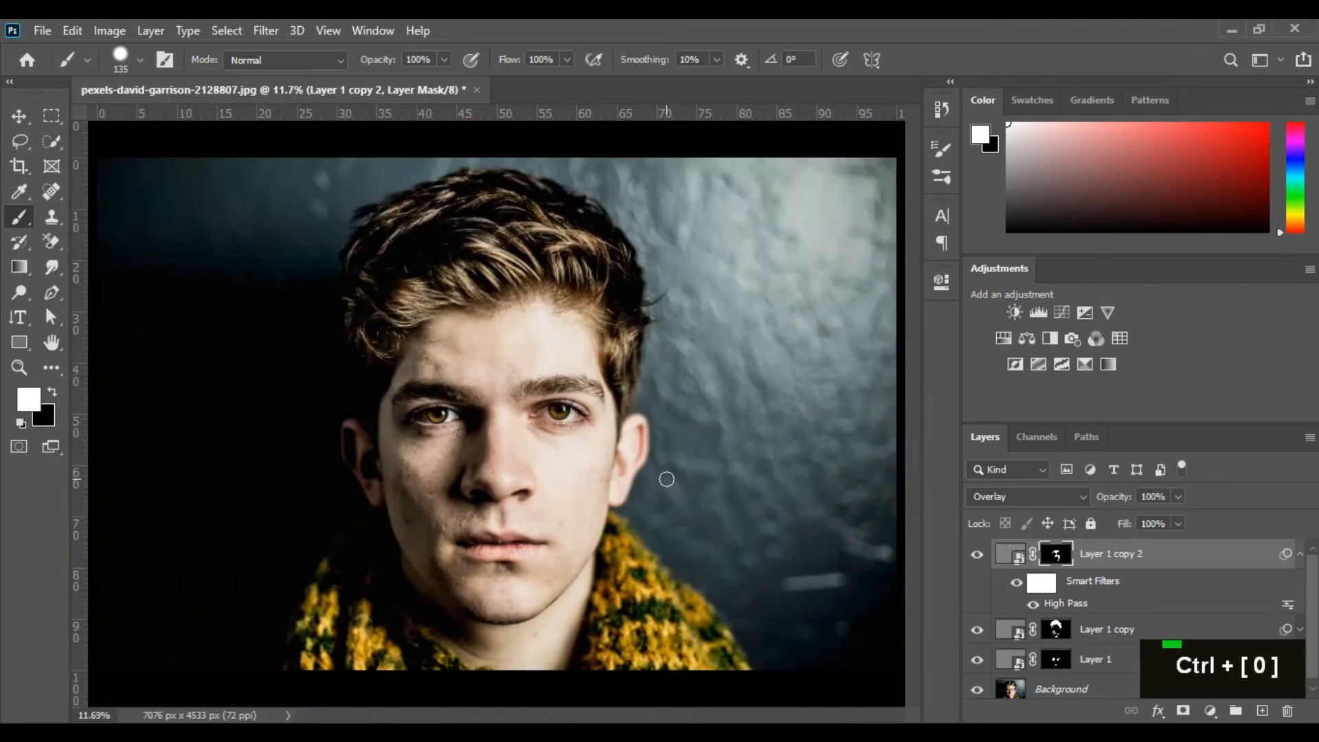
Rename Layer 1 as Eye and Layer 1 copy as Hair.
click(1098, 669)
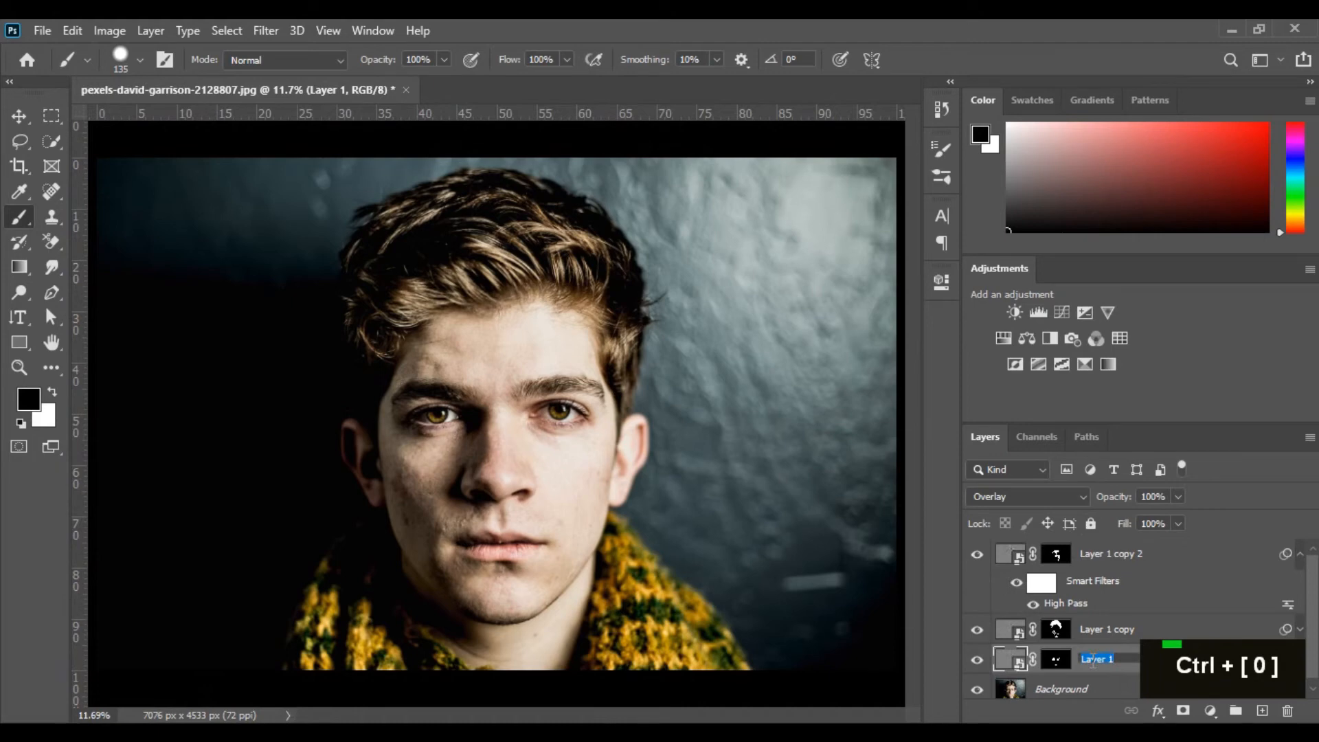
text(Eye)
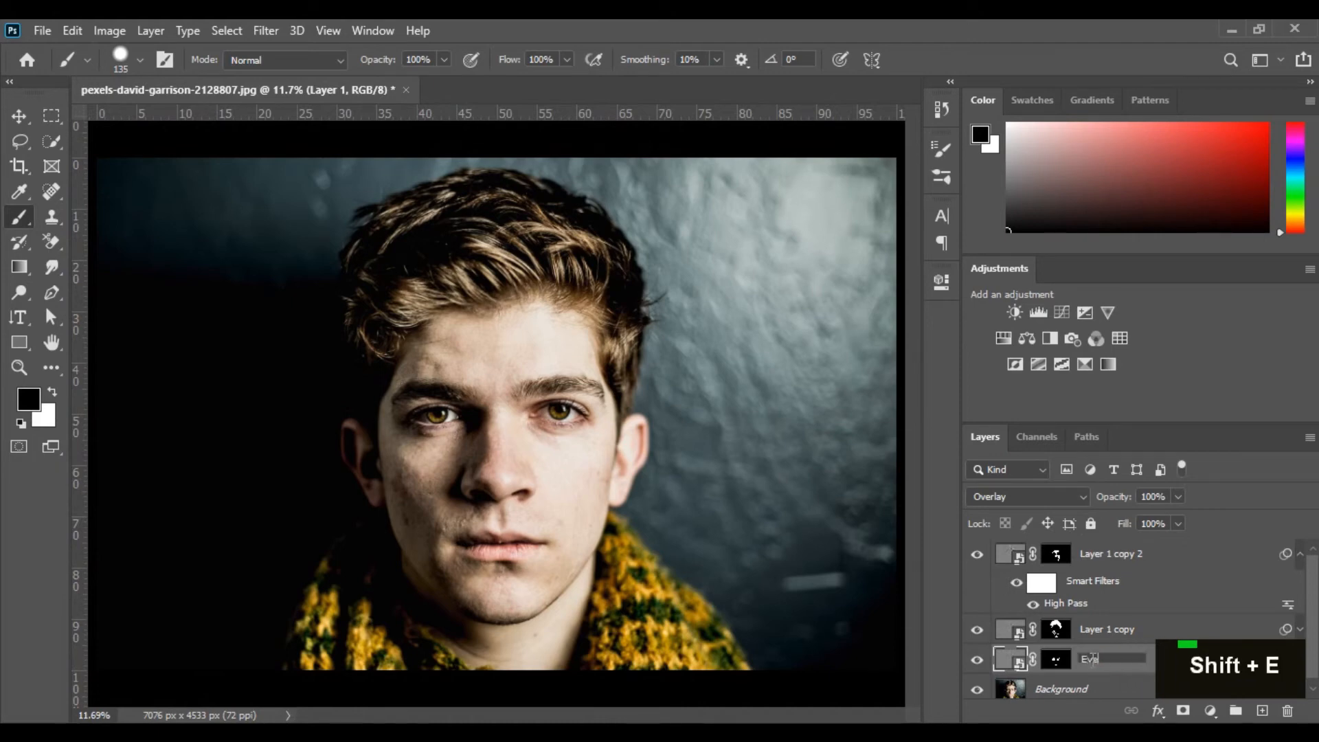
key(Return)
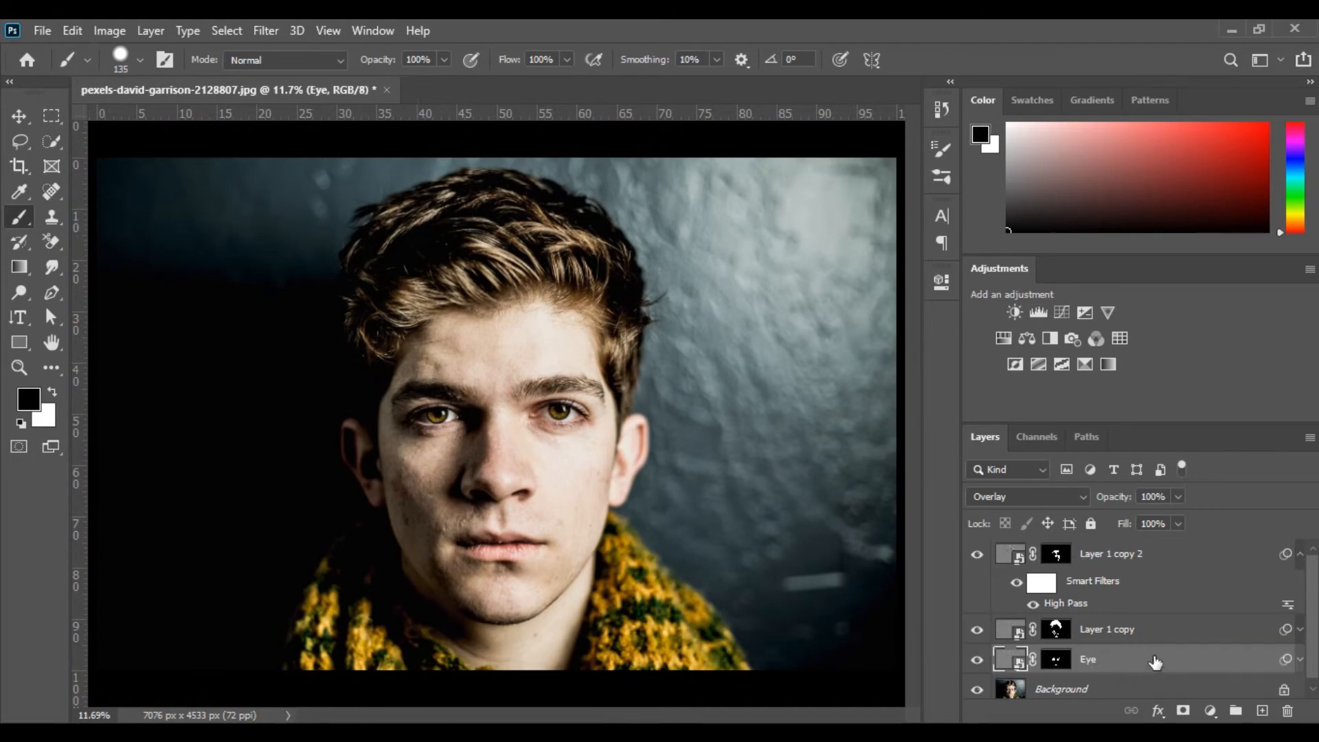
click(1104, 638)
text(Hair)
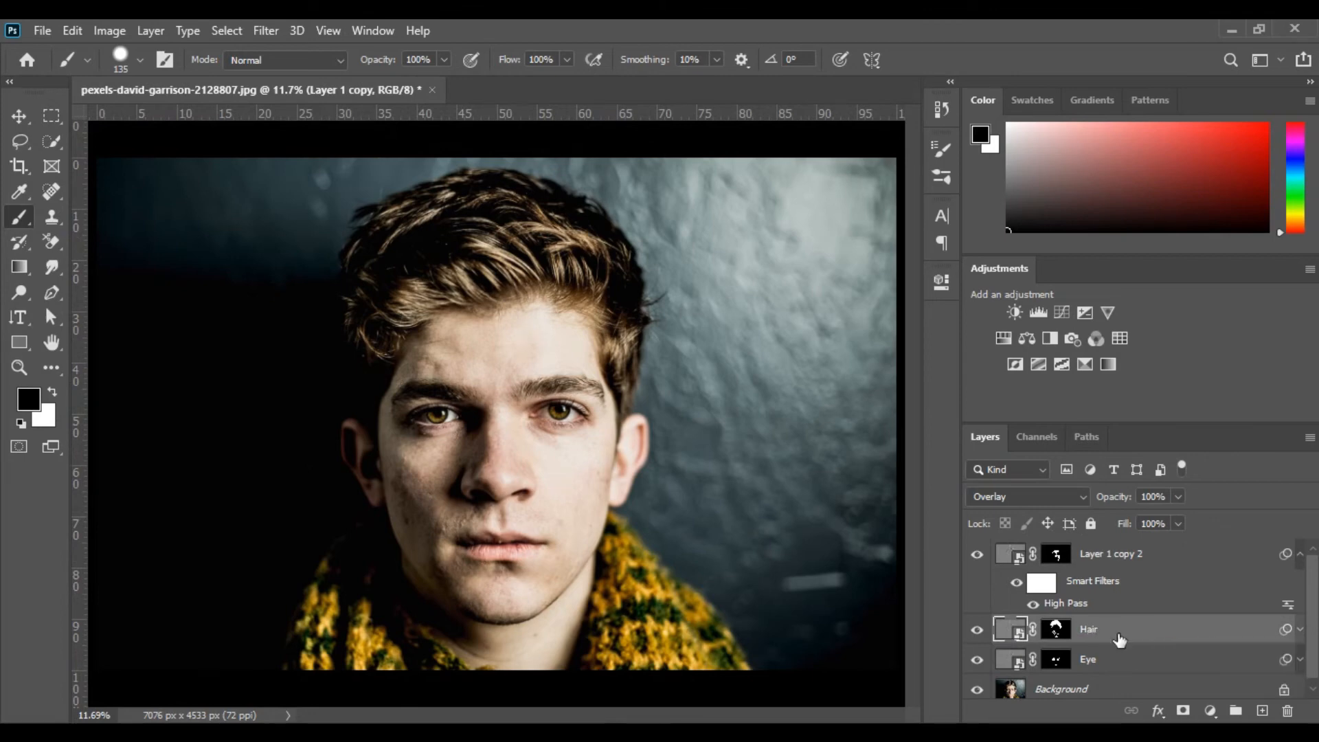
key(Return)
Rename Layer 1 copy 2 as Skin.
double_click(1118, 555)
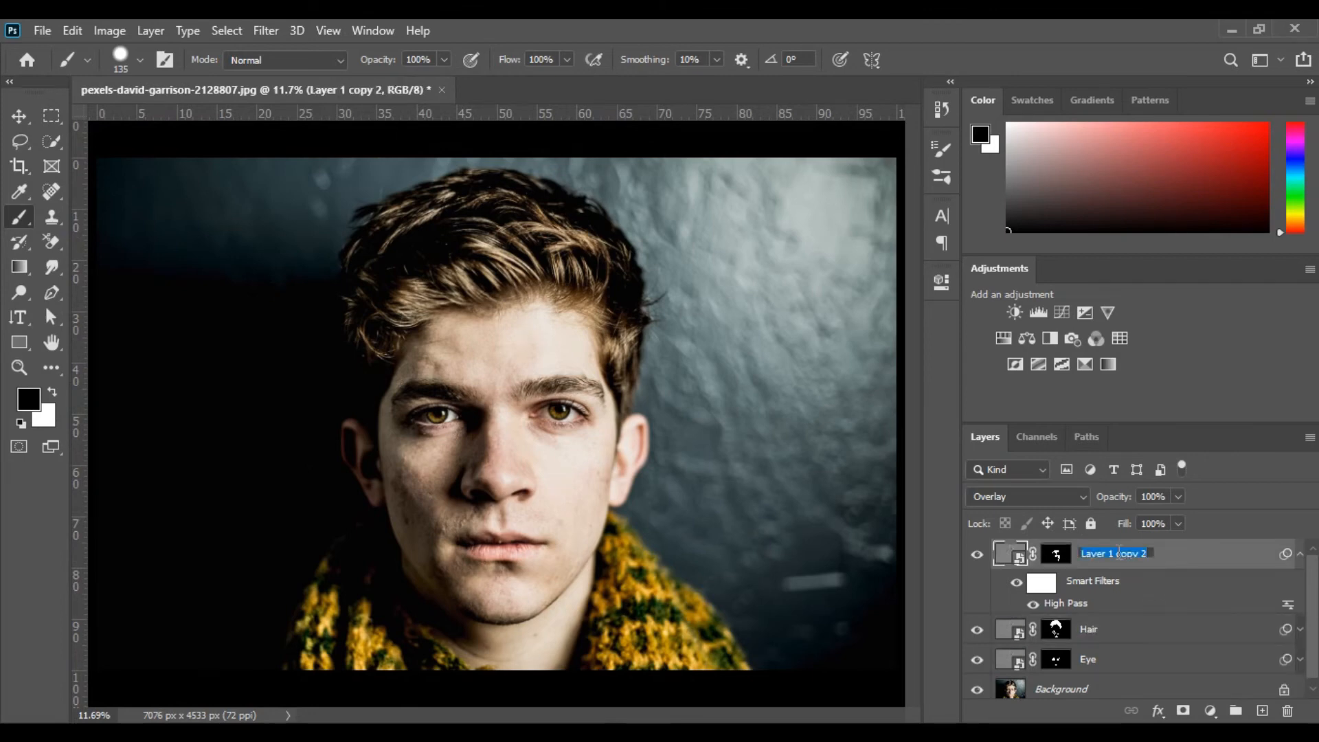
text(Ski)
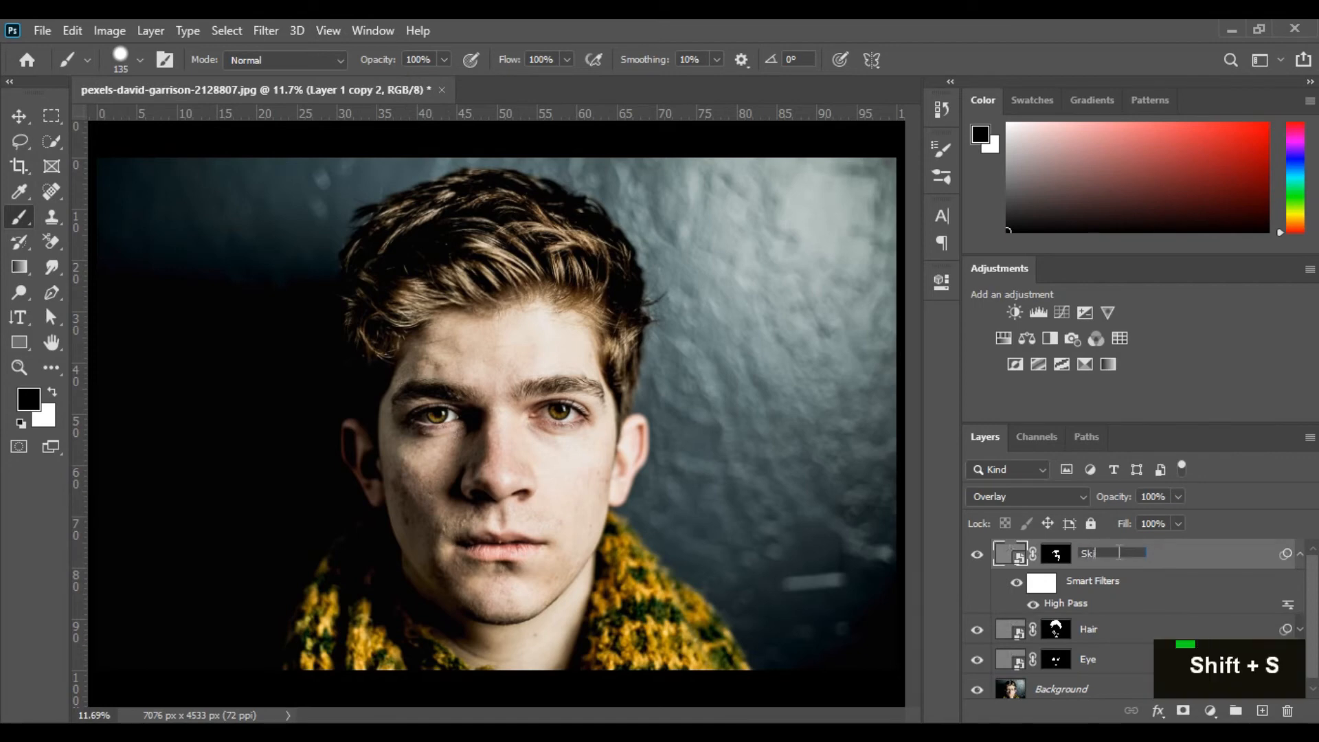
text(n)
key(Return)
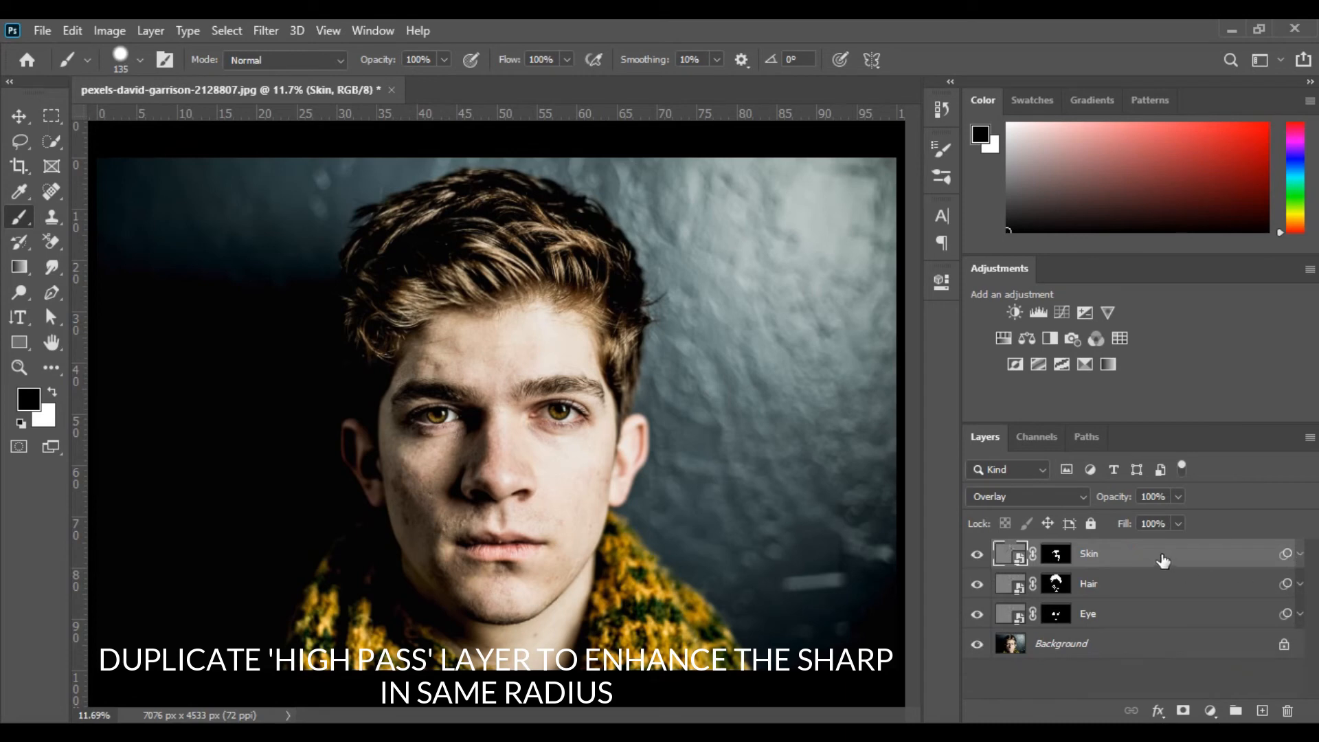
Duplicate the Skin layer twice and compare the skin around the eyes and forehead by toggling the topmost copy's visibility.
key(ctrl+j)
key(ctrl+j)
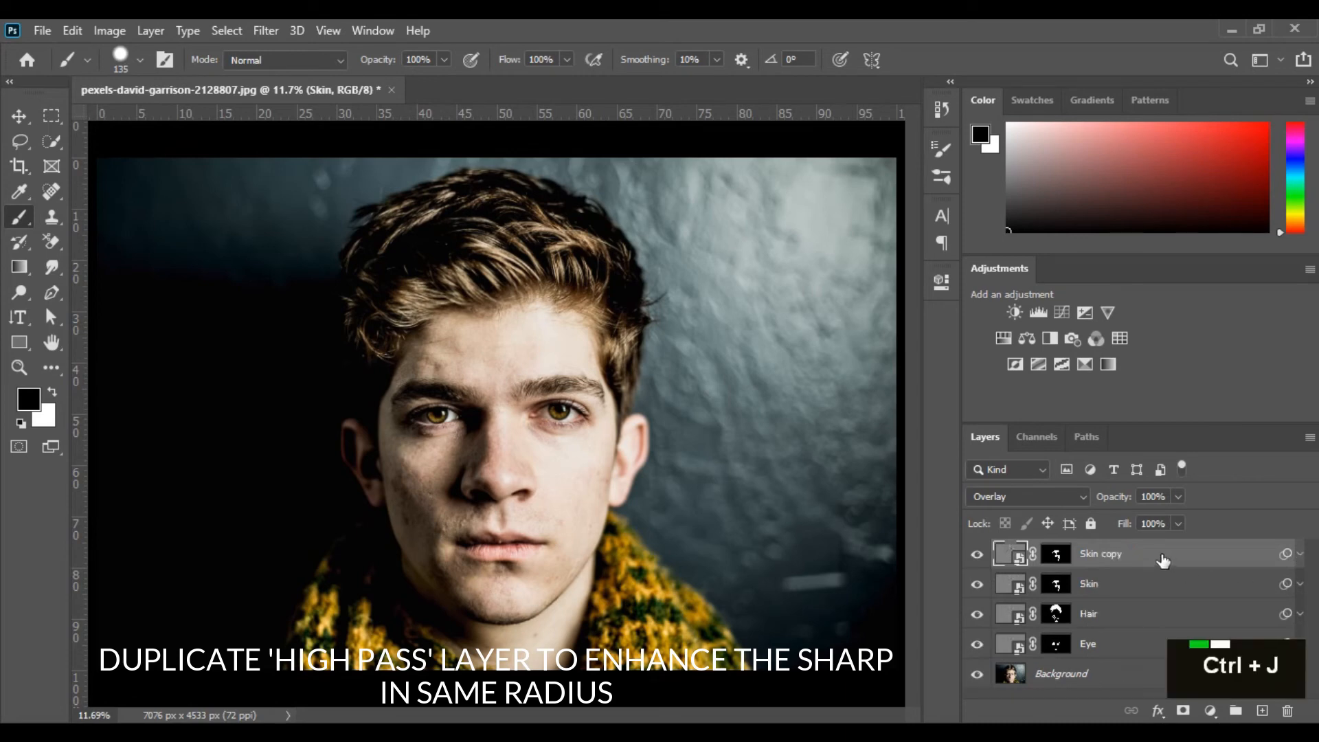
key(ctrl+space)
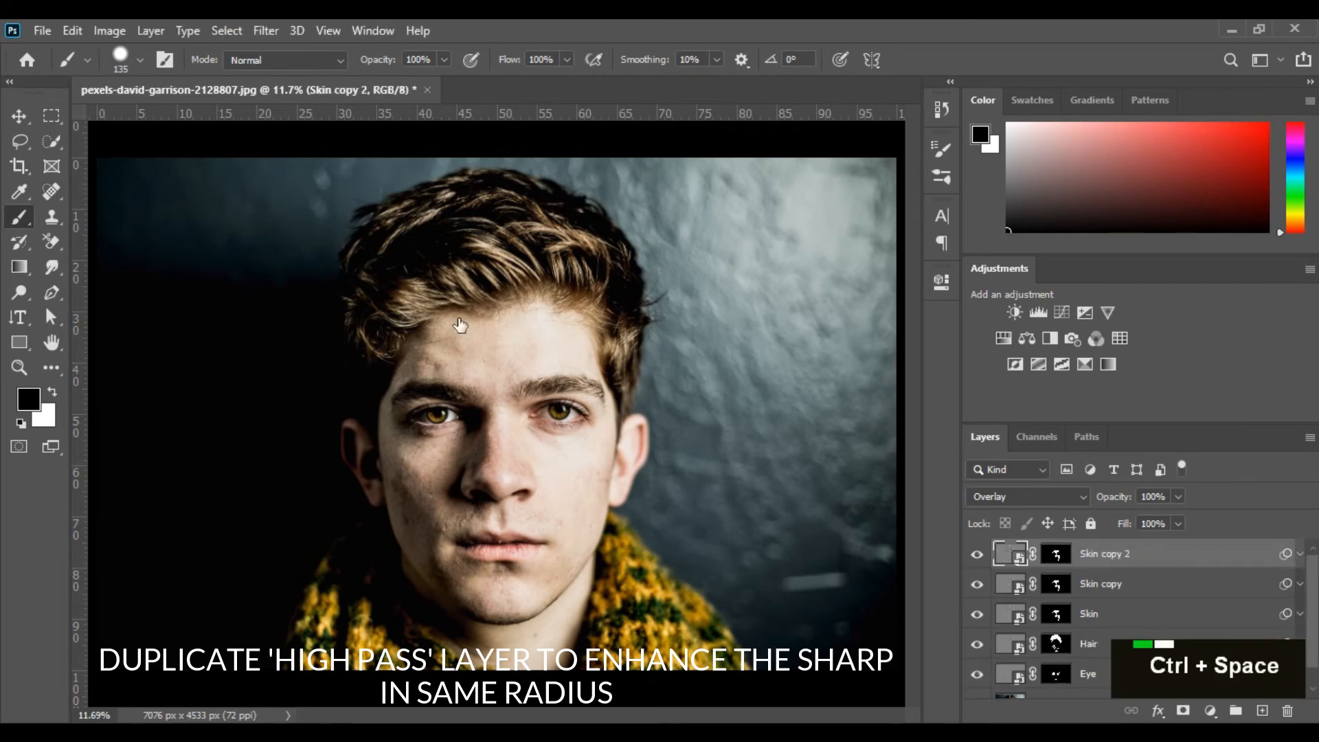
drag(405, 290, 555, 554)
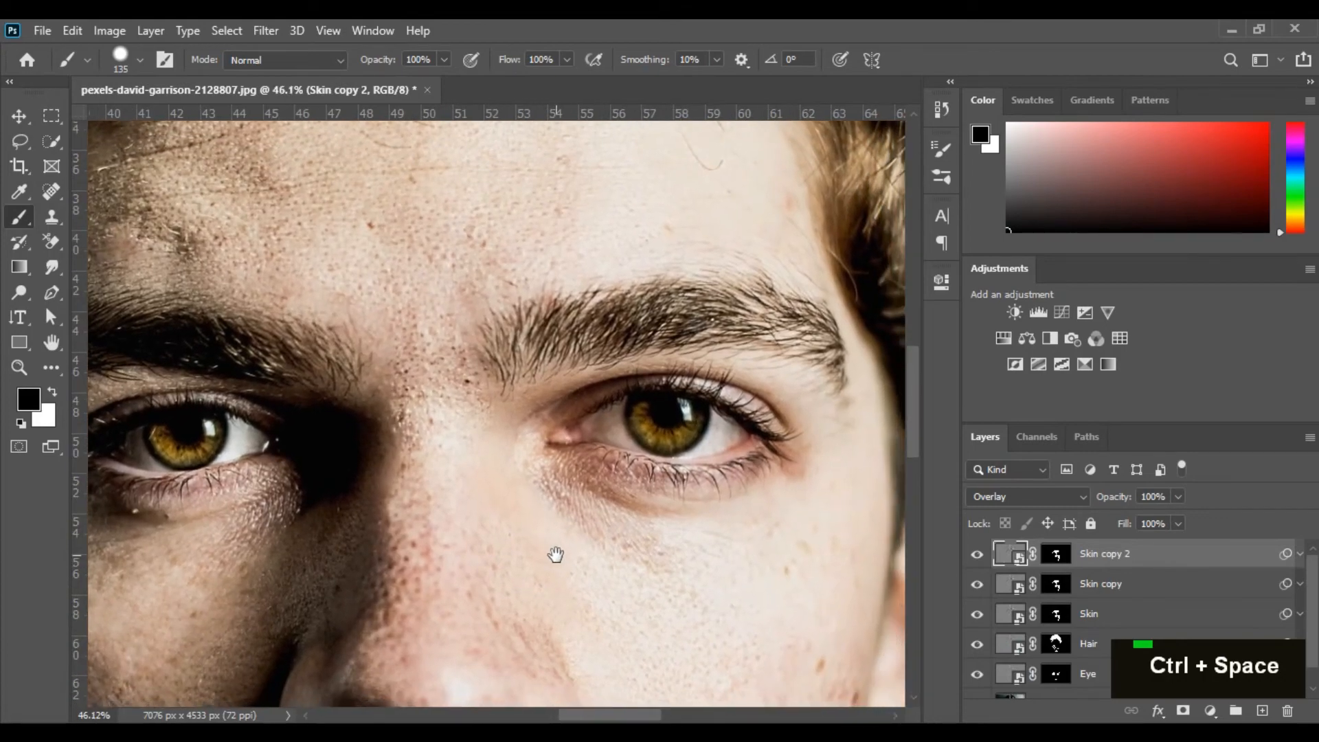
click(977, 554)
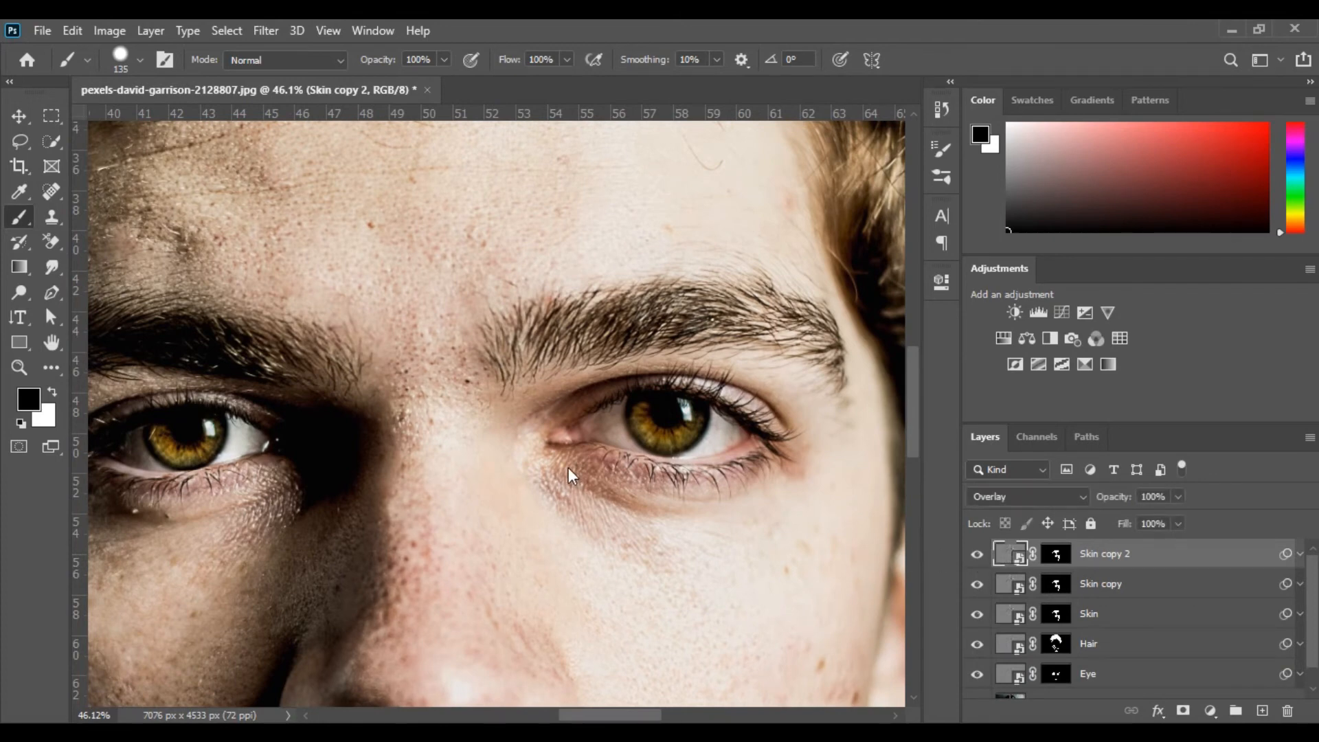
Paint black between the eyebrows on the Skin copy 2, Skin copy and Skin masks with the 135-pixel brush.
click(1056, 554)
key(x)
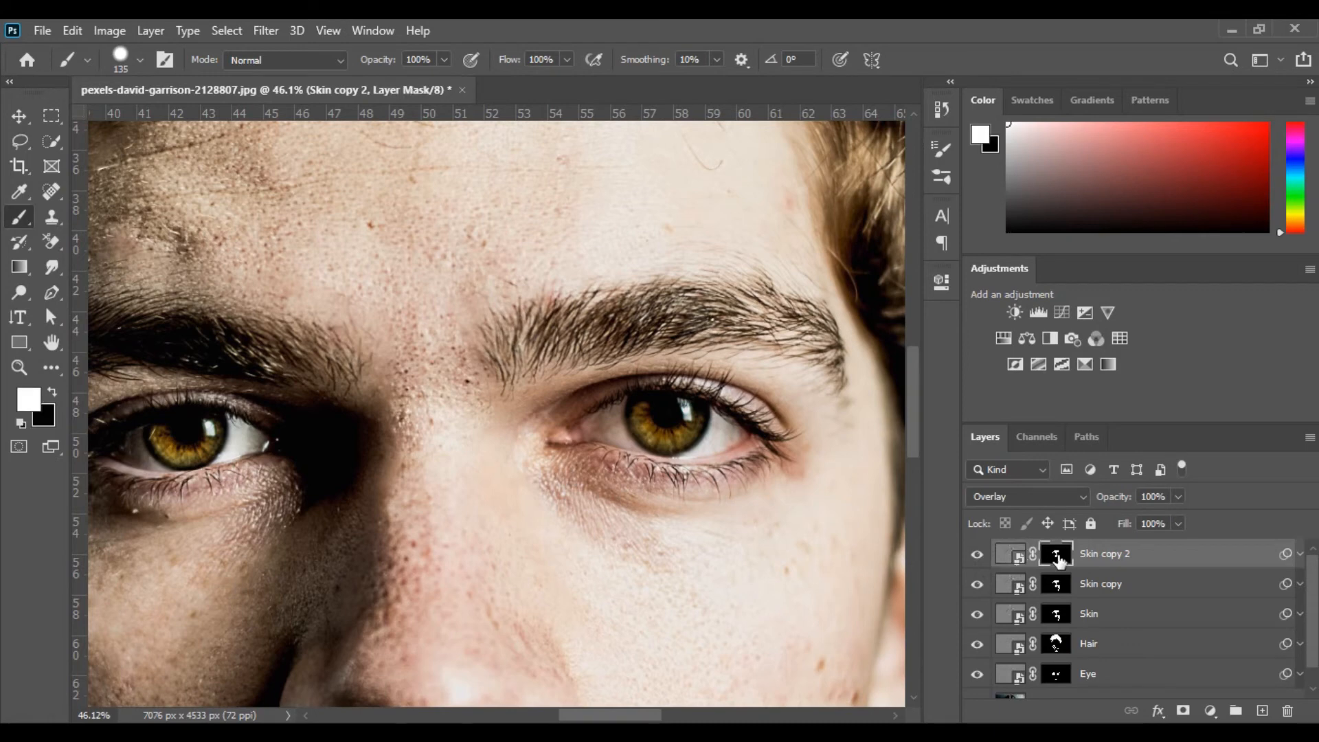
click(52, 390)
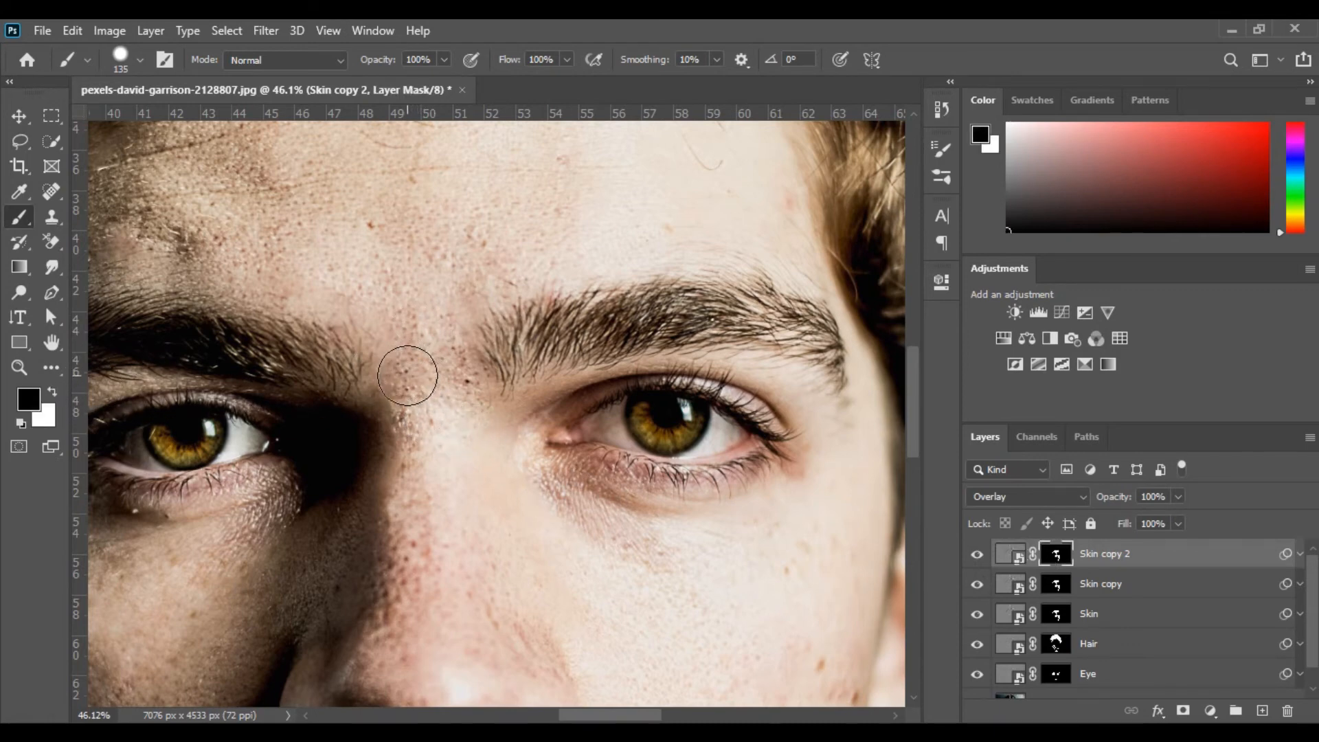
click(1058, 584)
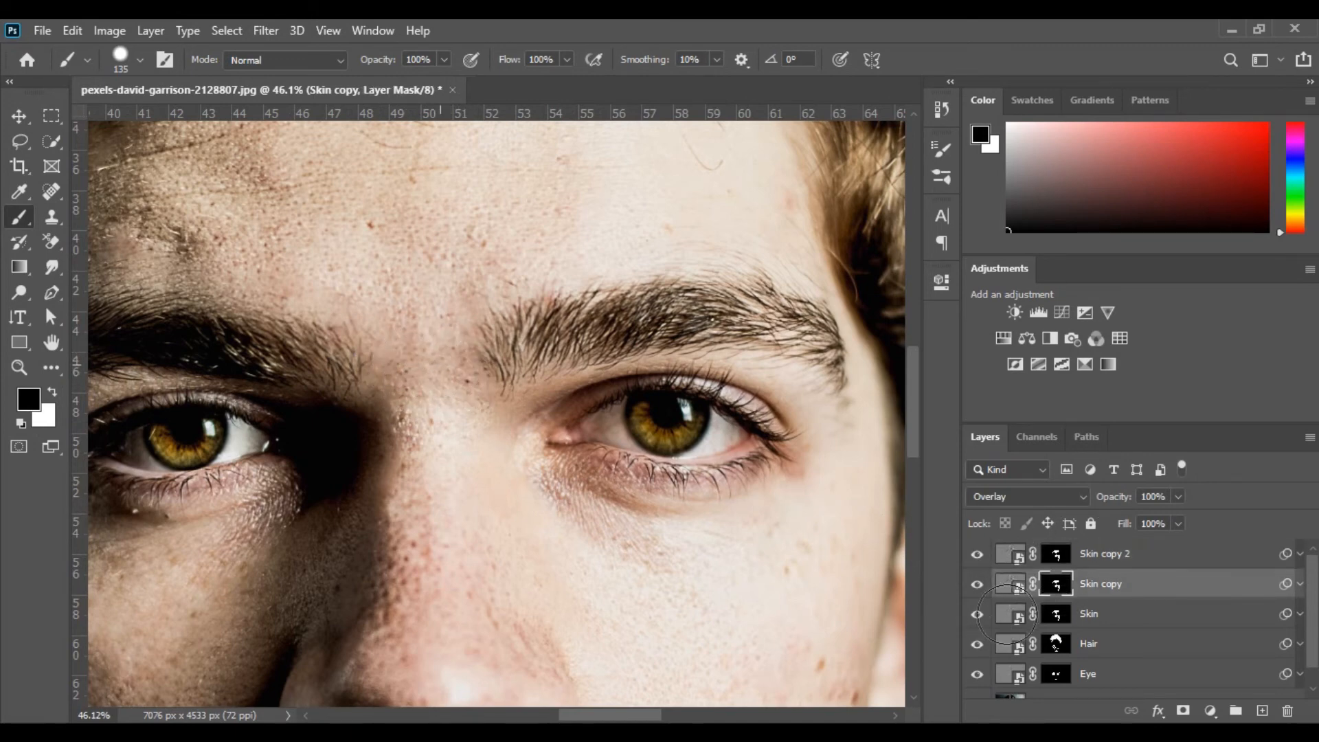
click(1056, 616)
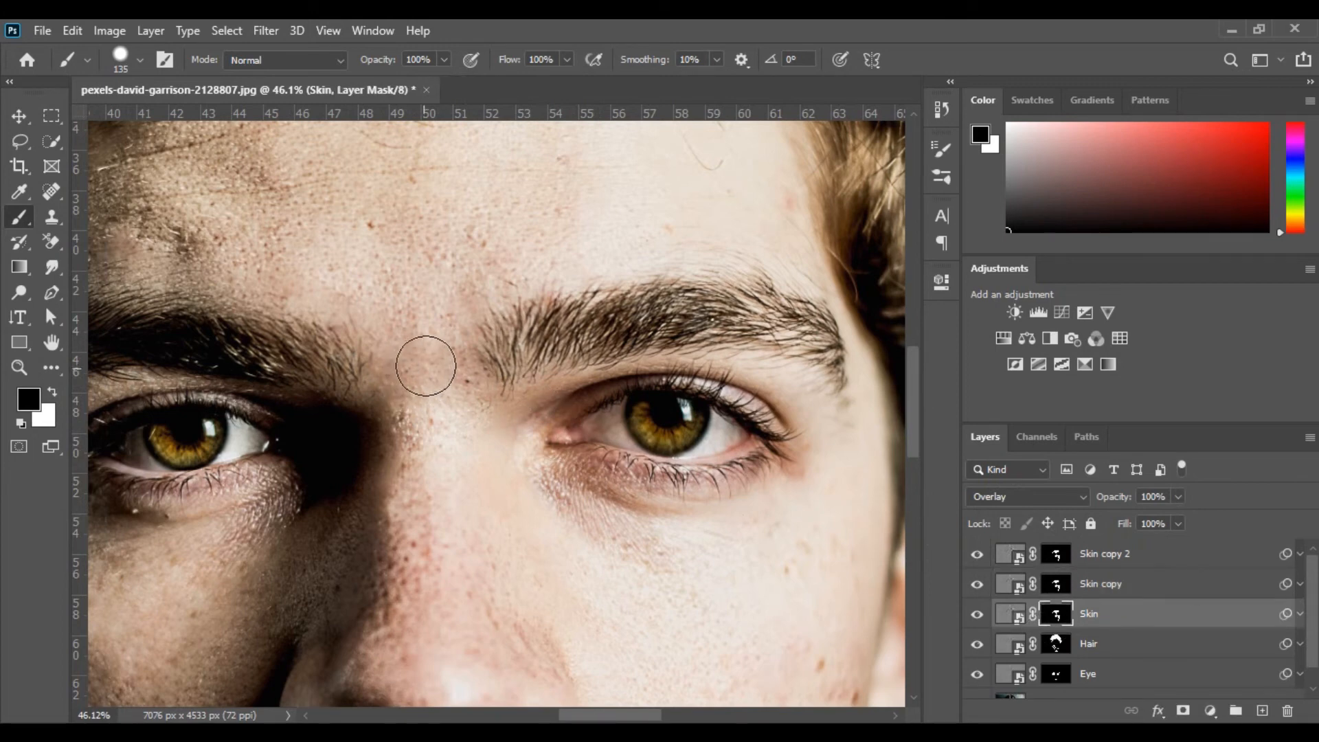
drag(603, 353, 627, 447)
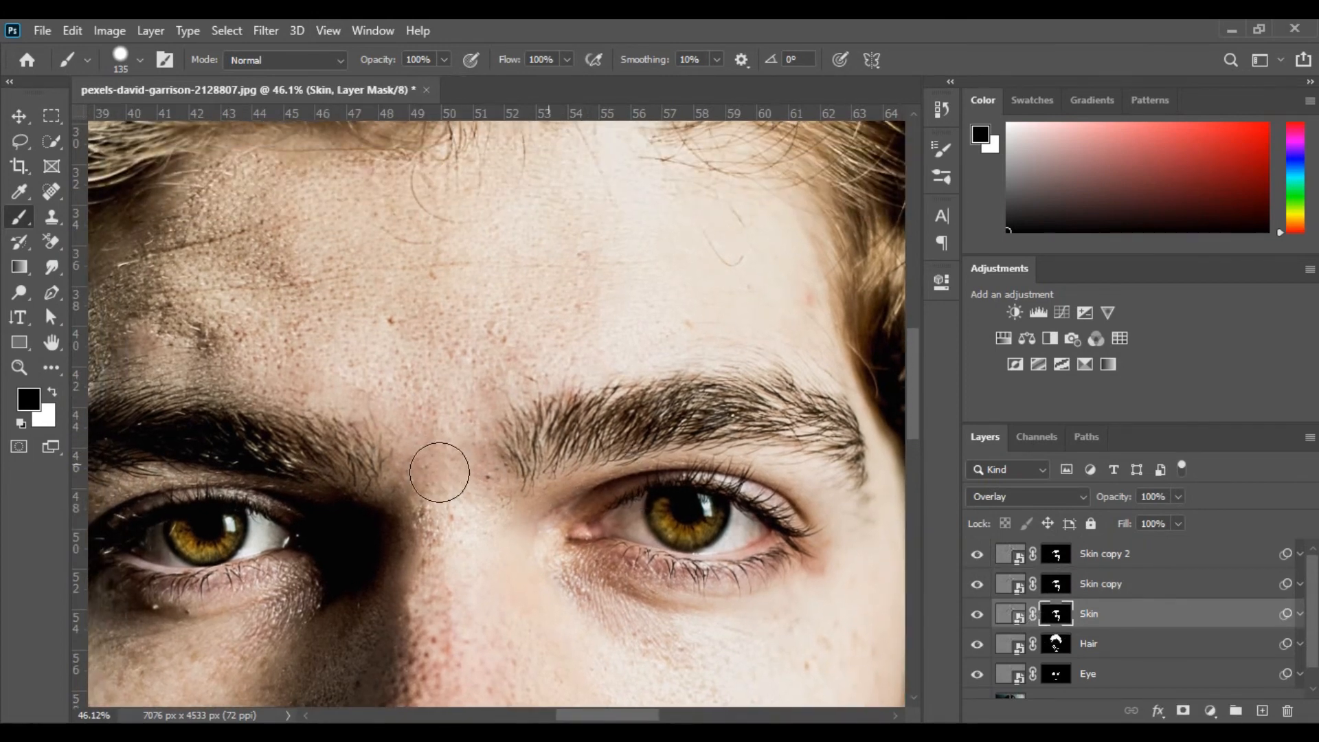
key(v)
key(x)
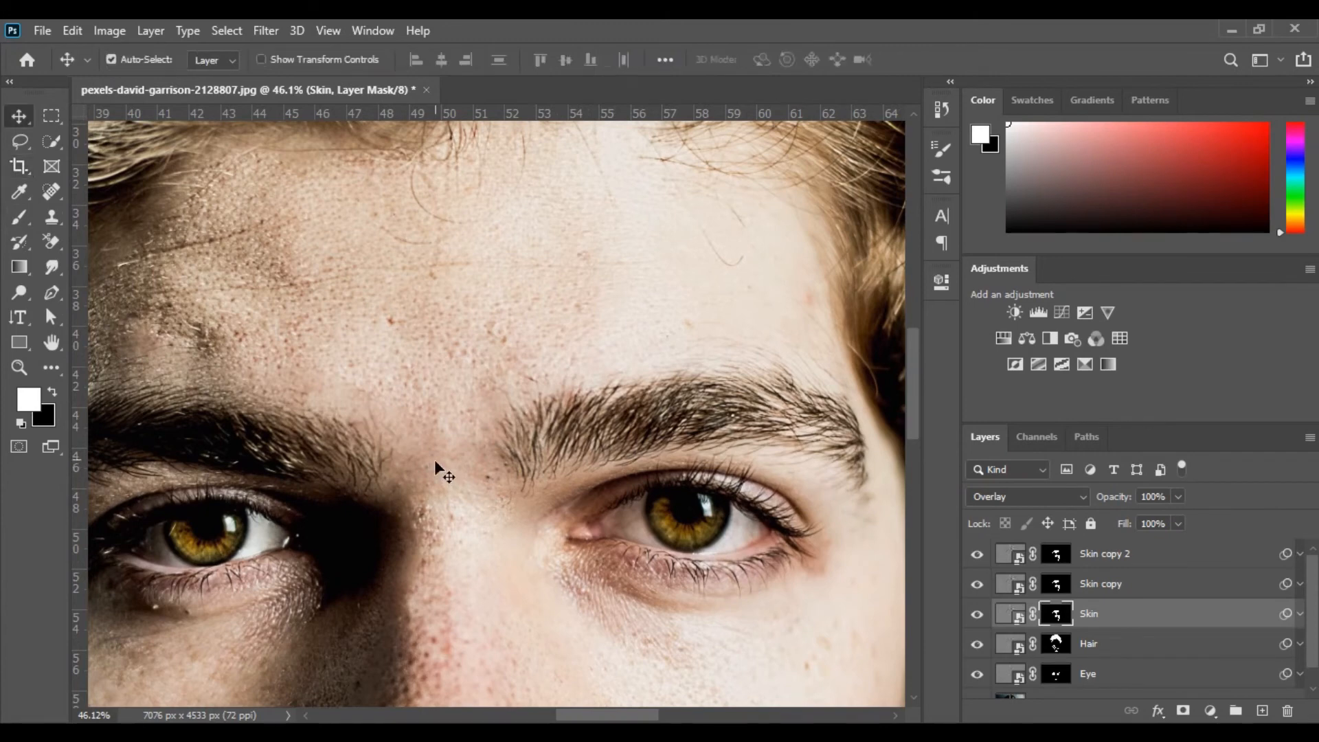
key(b)
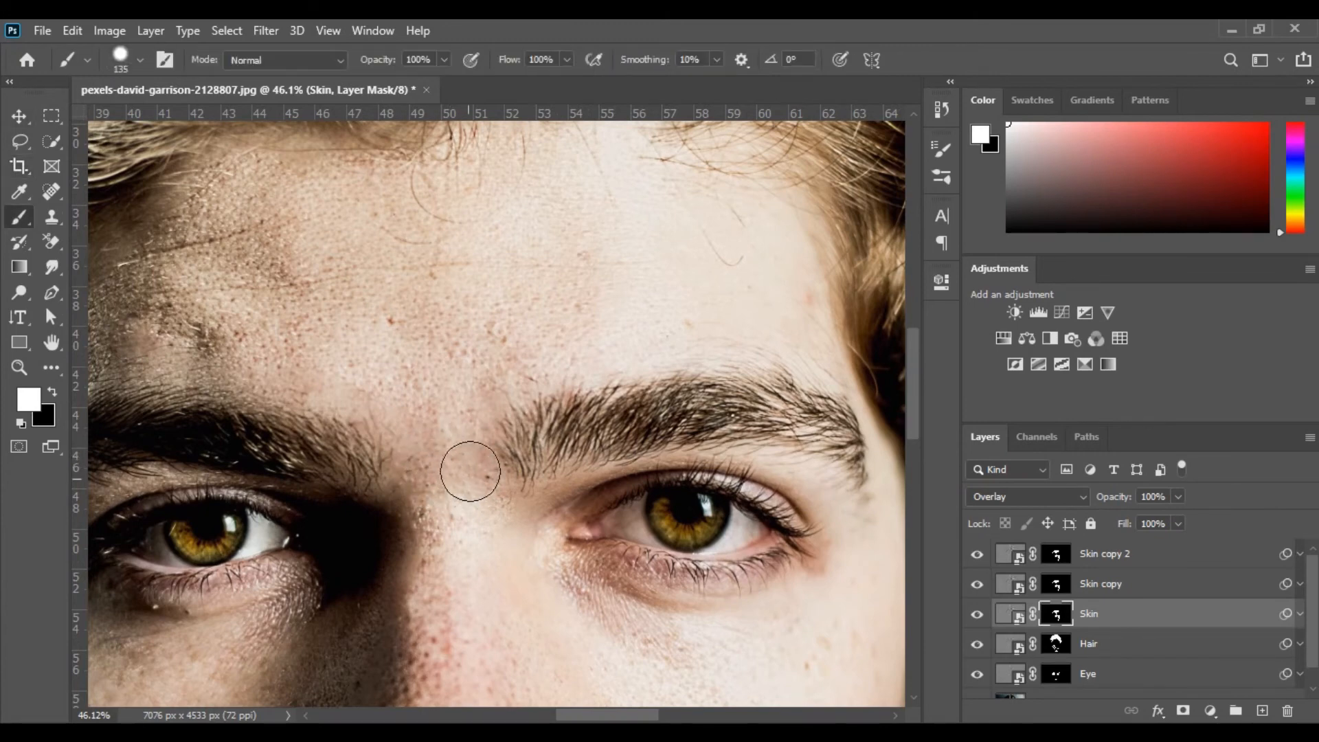
drag(494, 403, 625, 467)
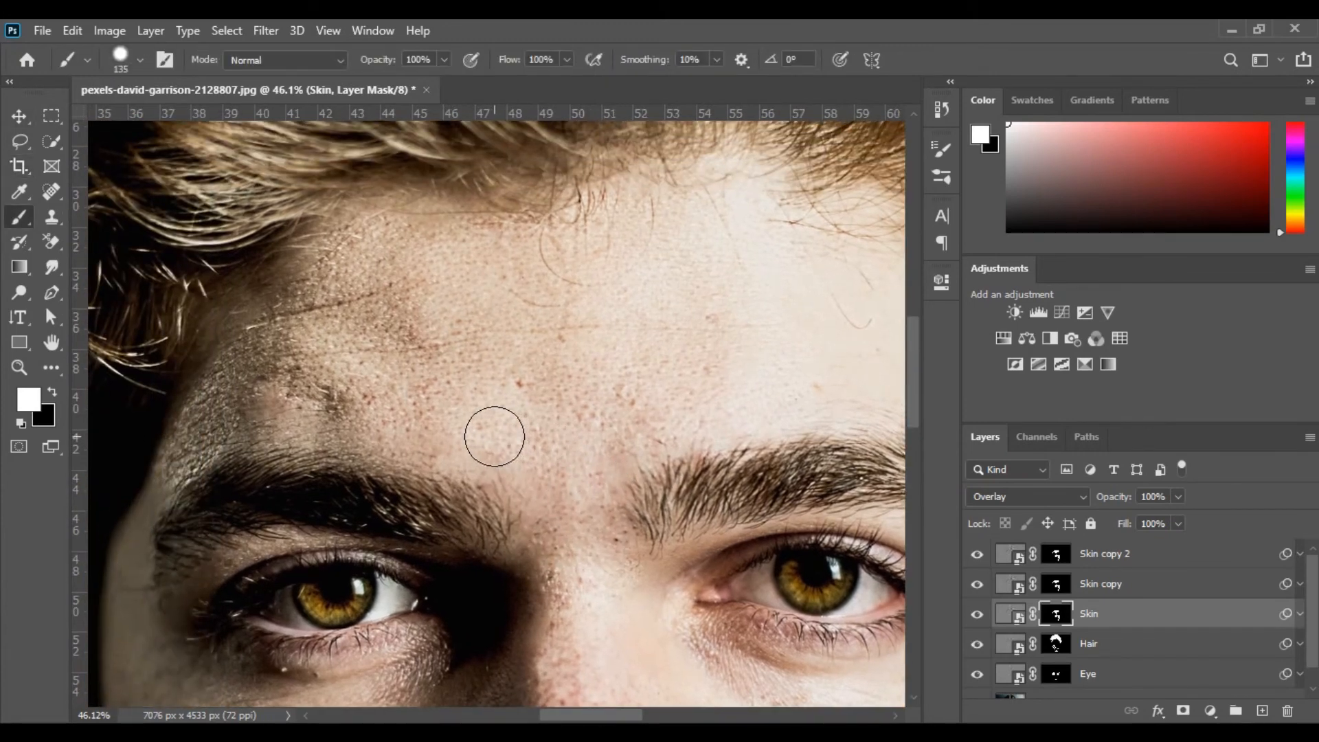
key(x)
Paint black over the shaded temple on the Skin mask with a 269-pixel brush at 54% opacity.
alt+right_click(362, 385)
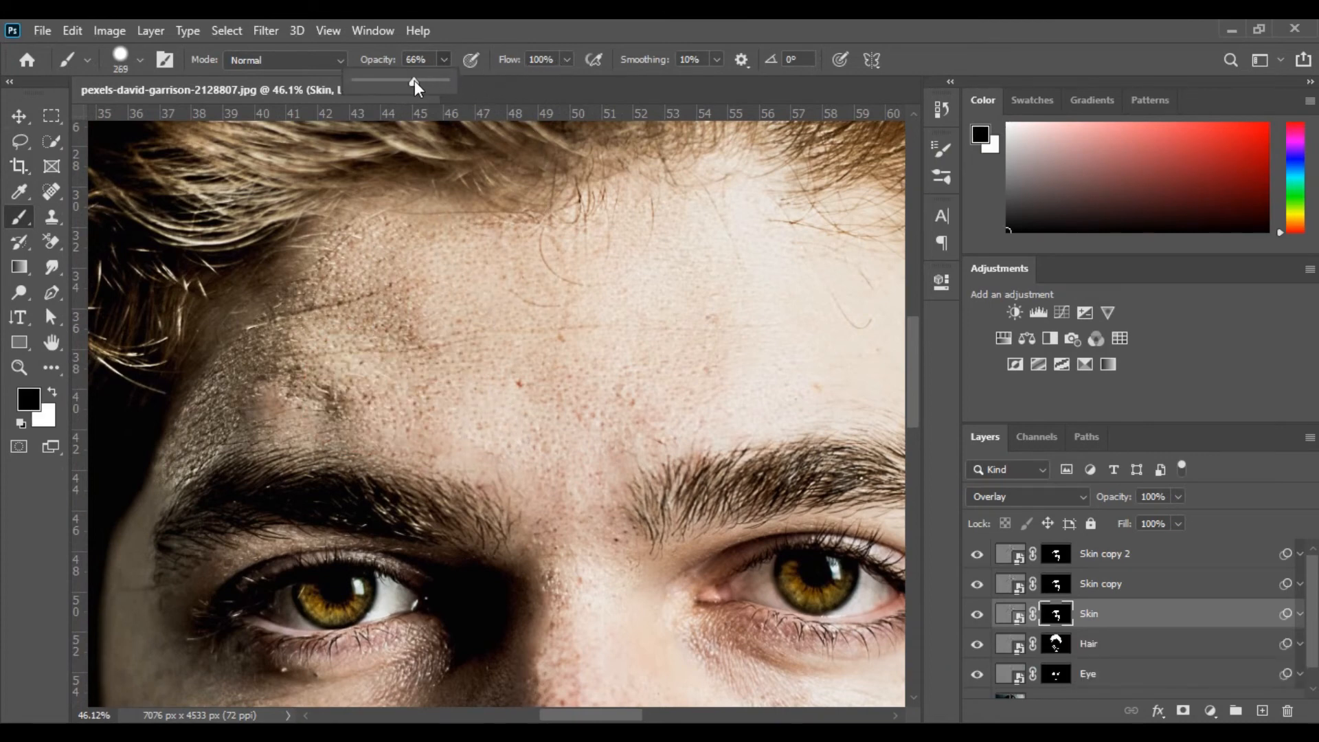
drag(414, 80, 397, 84)
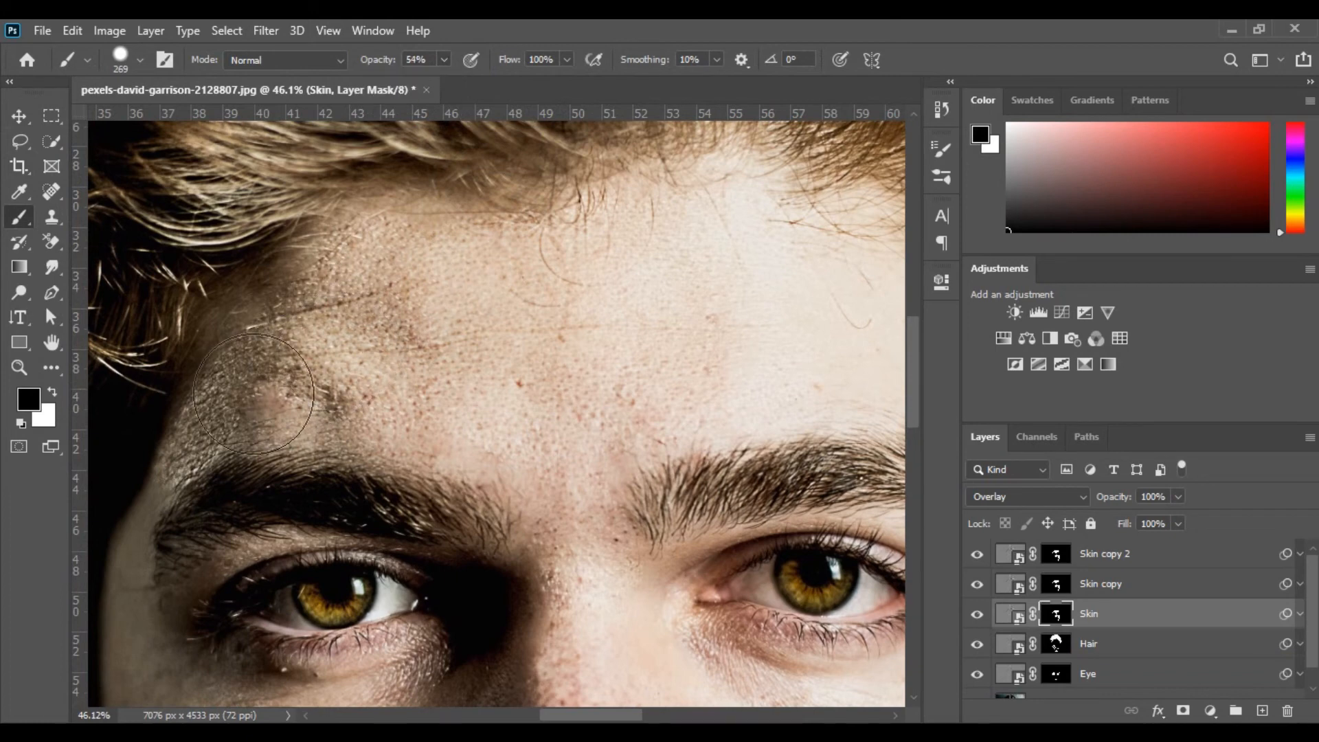
mouse_move(364, 343)
mouse_down()
mouse_move(428, 339)
mouse_move(472, 323)
mouse_move(348, 313)
mouse_move(434, 374)
mouse_move(603, 389)
mouse_move(526, 376)
mouse_move(412, 297)
mouse_move(290, 300)
mouse_move(274, 334)
mouse_move(216, 357)
mouse_move(184, 417)
mouse_up()
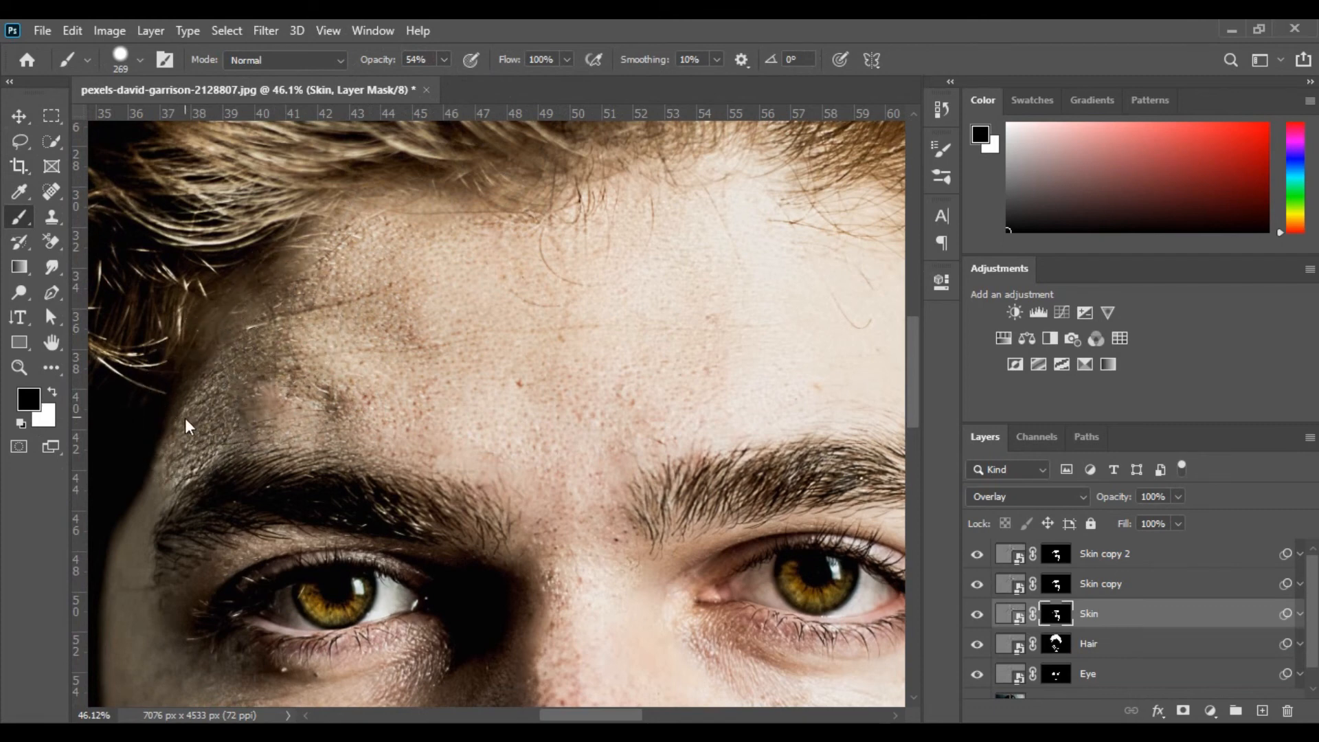
Paint black over the shaded temple on the Skin copy and Skin copy 2 masks at 54% brush opacity.
click(1051, 582)
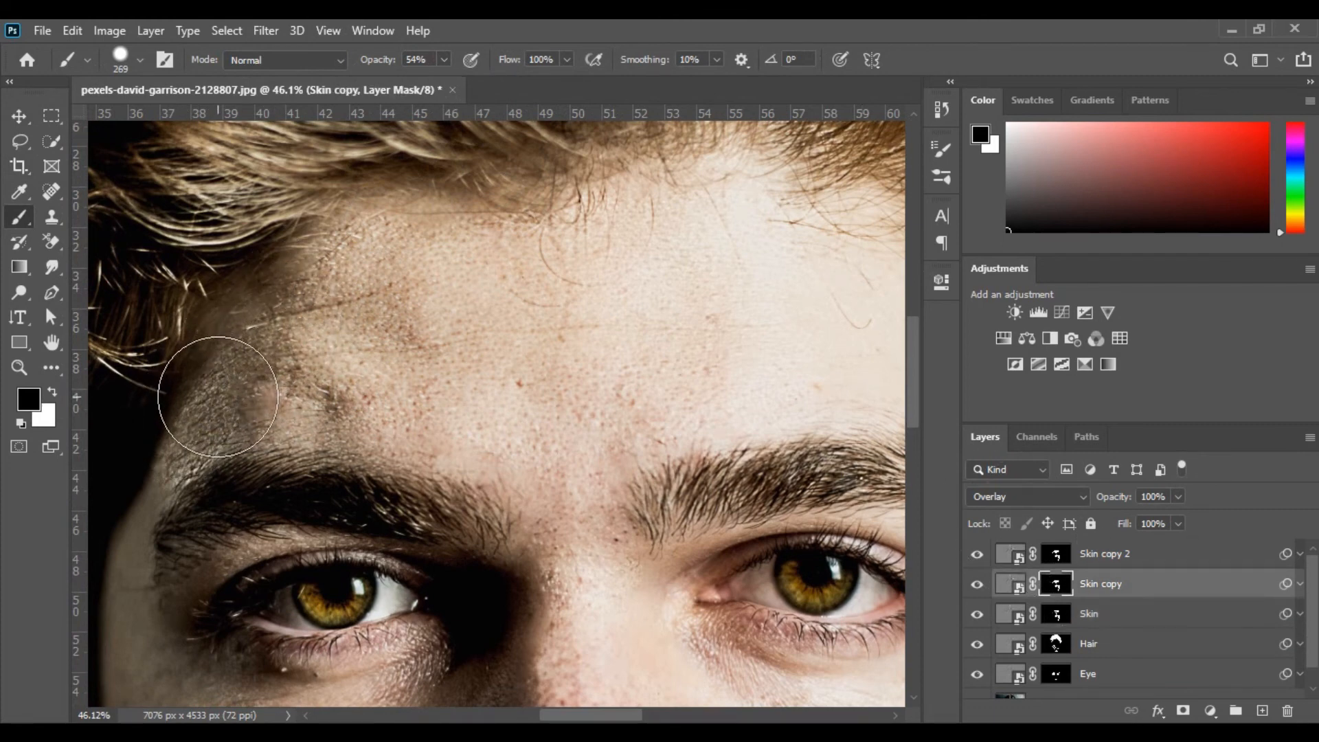
drag(217, 396, 187, 423)
click(1049, 562)
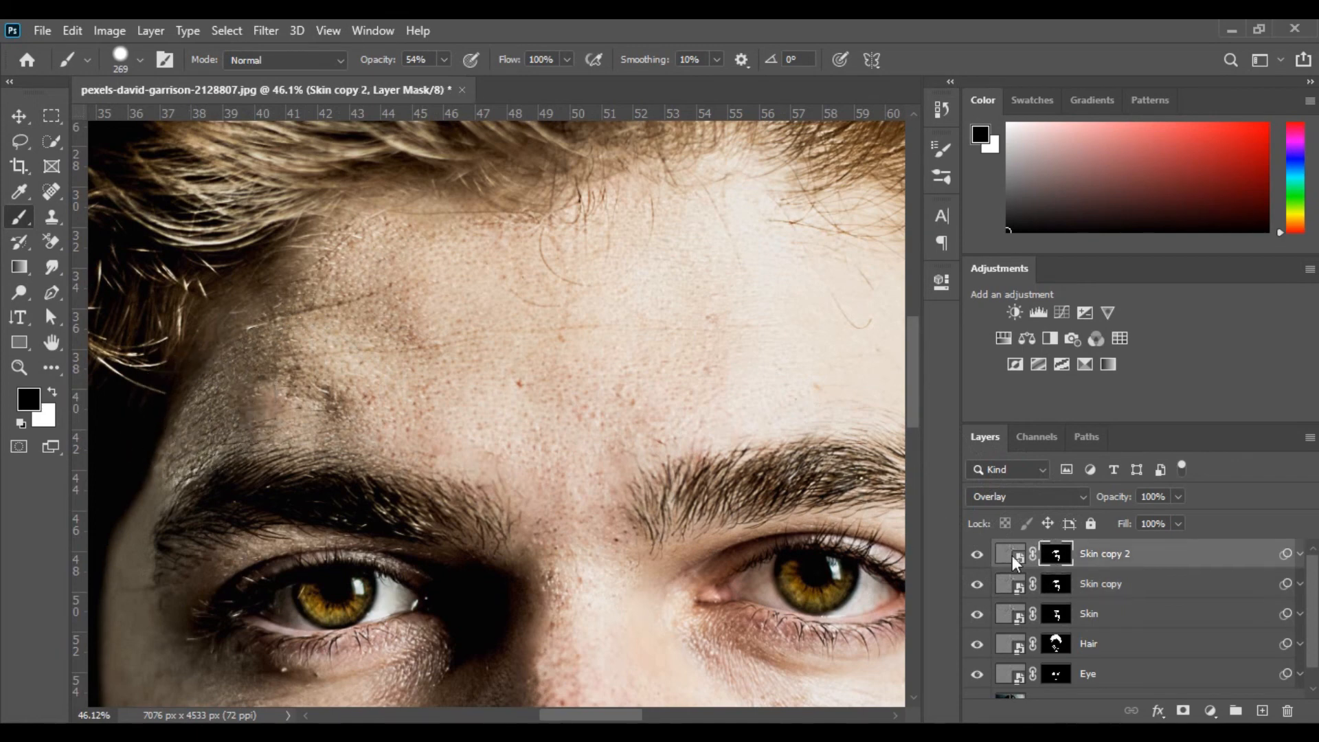
drag(191, 438, 157, 460)
Set the brush opacity to 79%, paint black over the nose on the Skin copy mask, and undo the last stroke.
drag(694, 321, 609, 303)
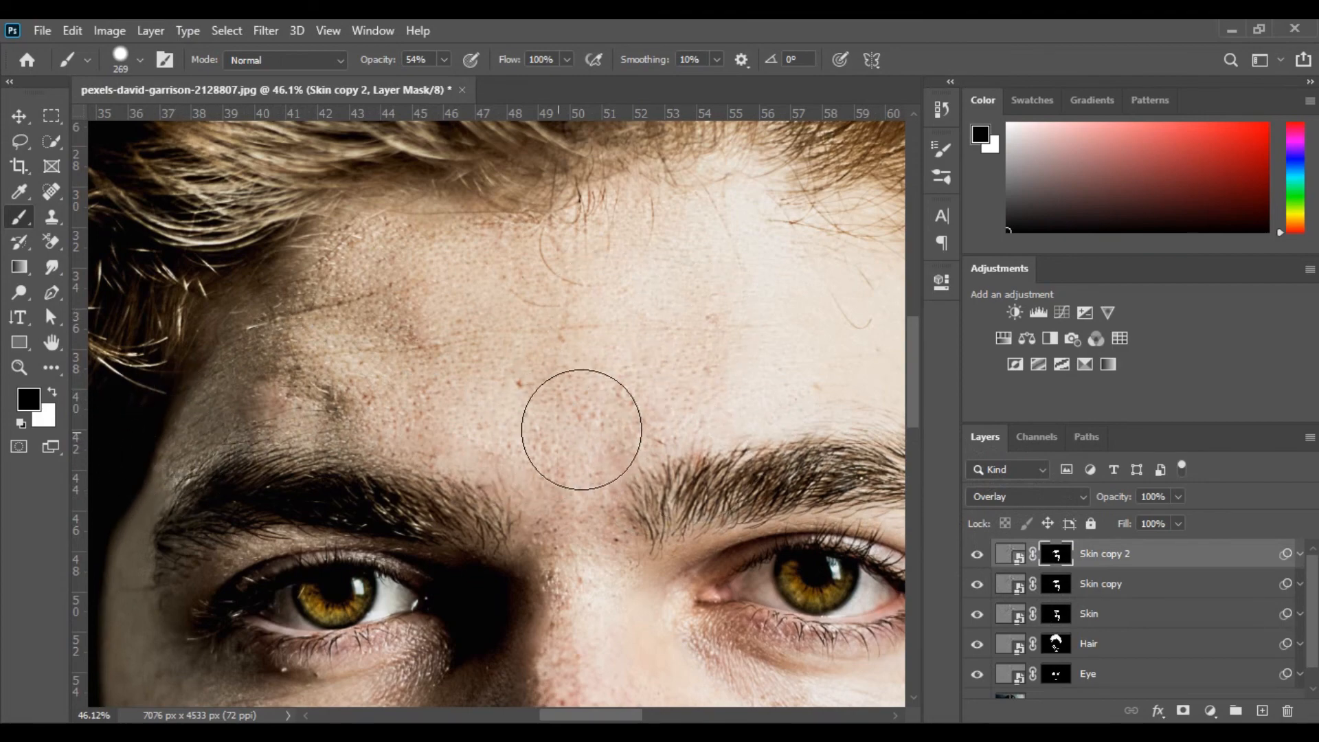
mouse_move(598, 389)
mouse_down()
mouse_move(570, 477)
mouse_move(529, 395)
mouse_move(543, 379)
mouse_up()
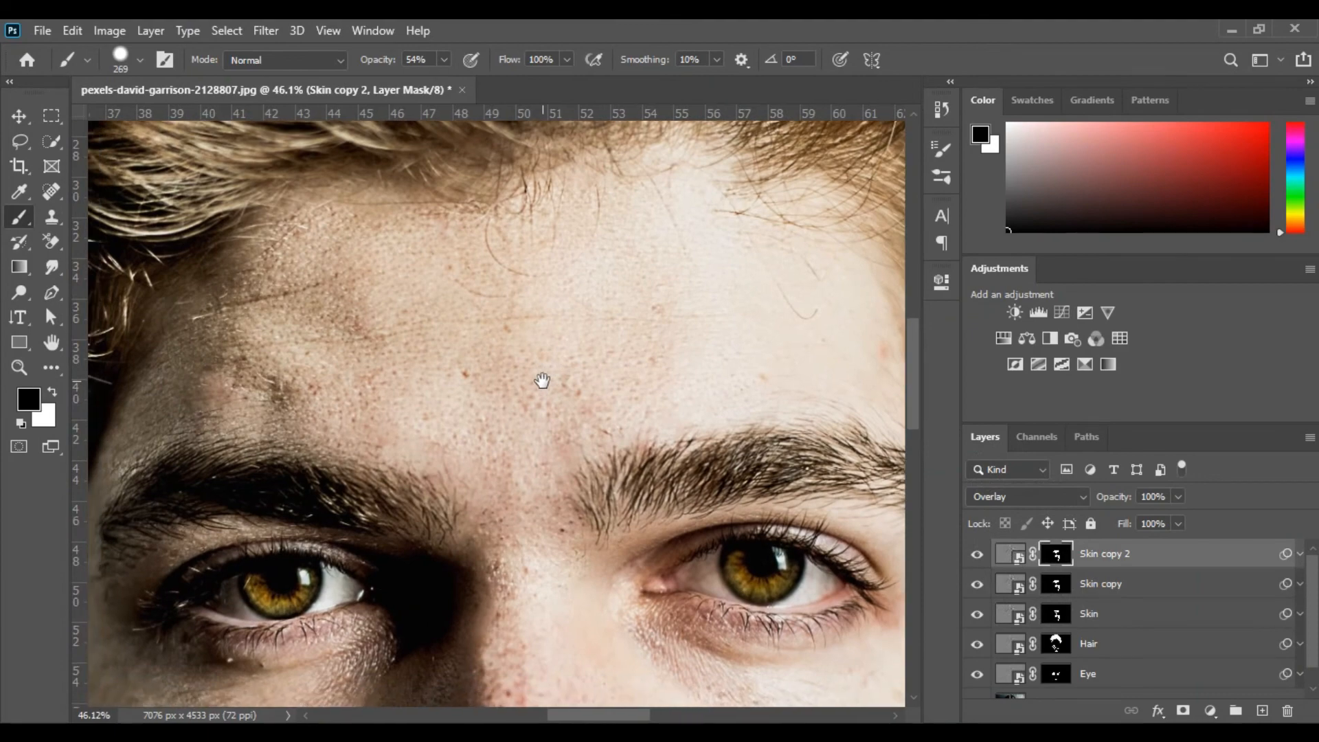
drag(467, 364, 435, 298)
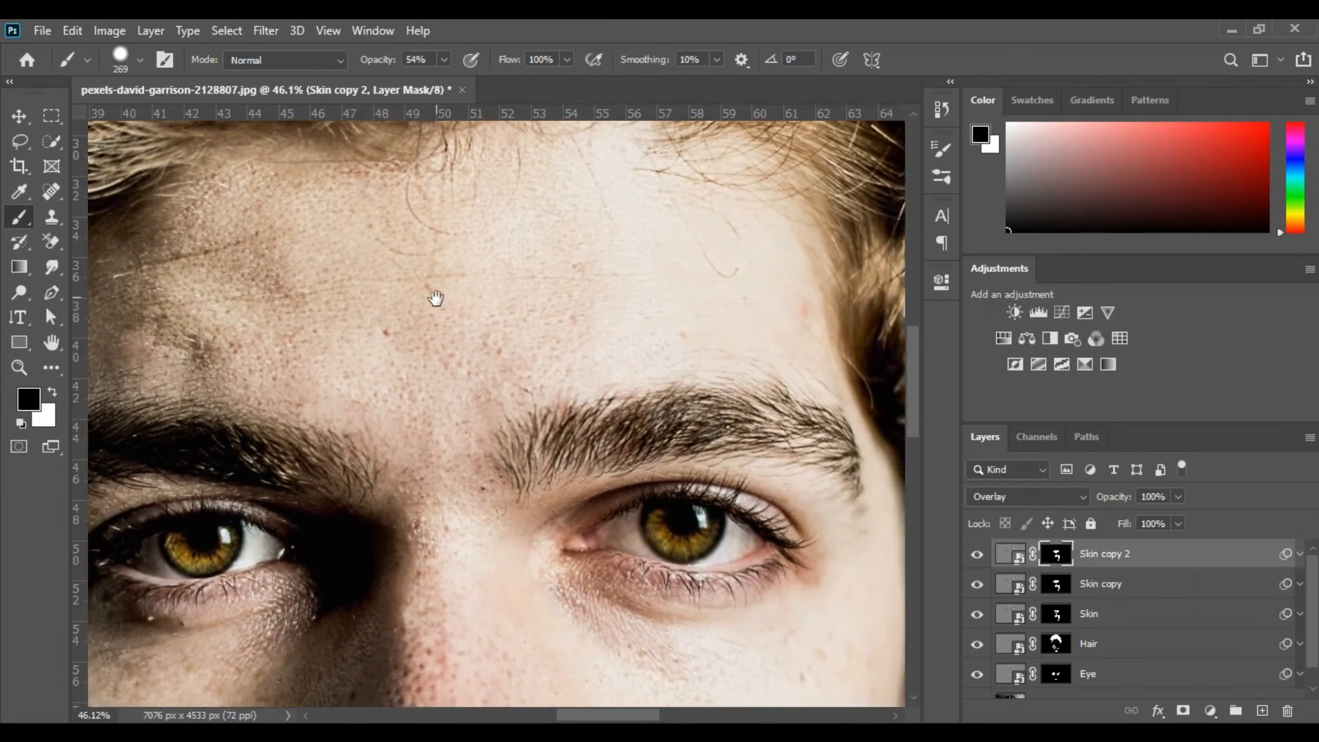
drag(466, 380, 395, 285)
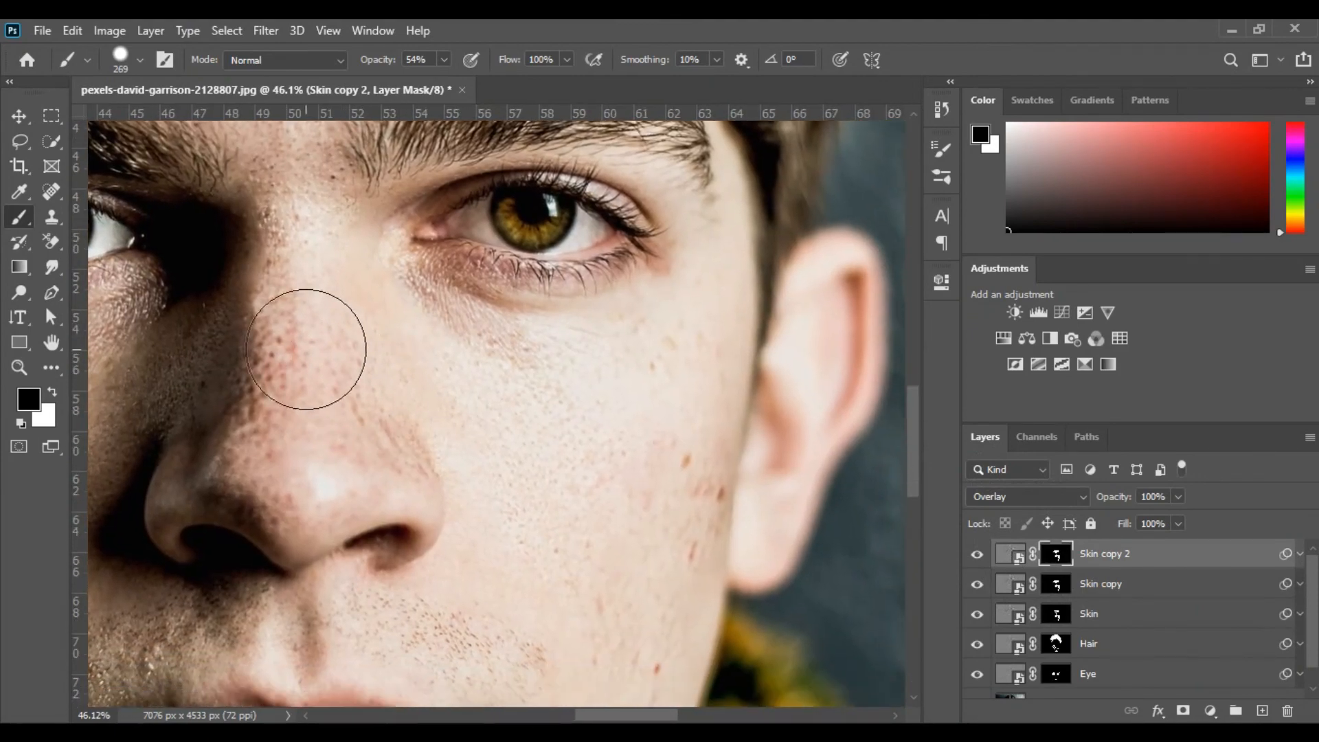
drag(344, 494, 472, 465)
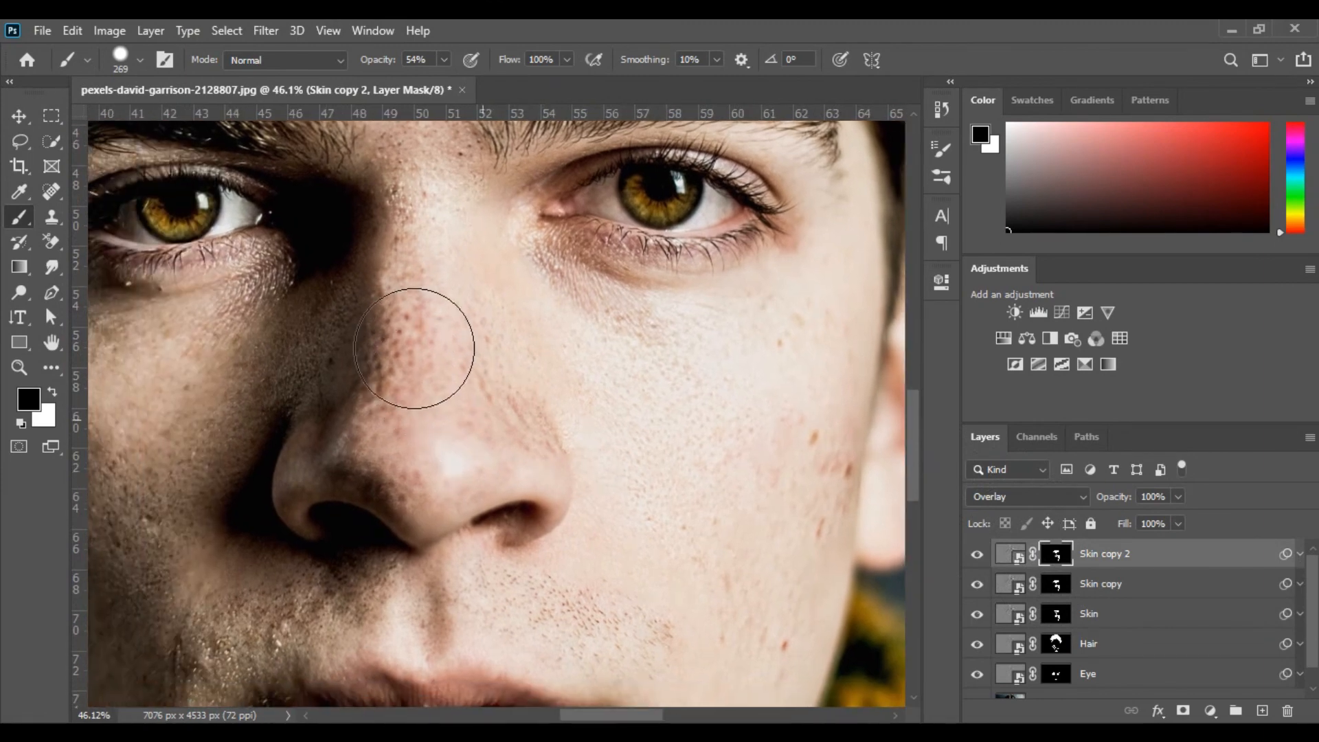
click(444, 59)
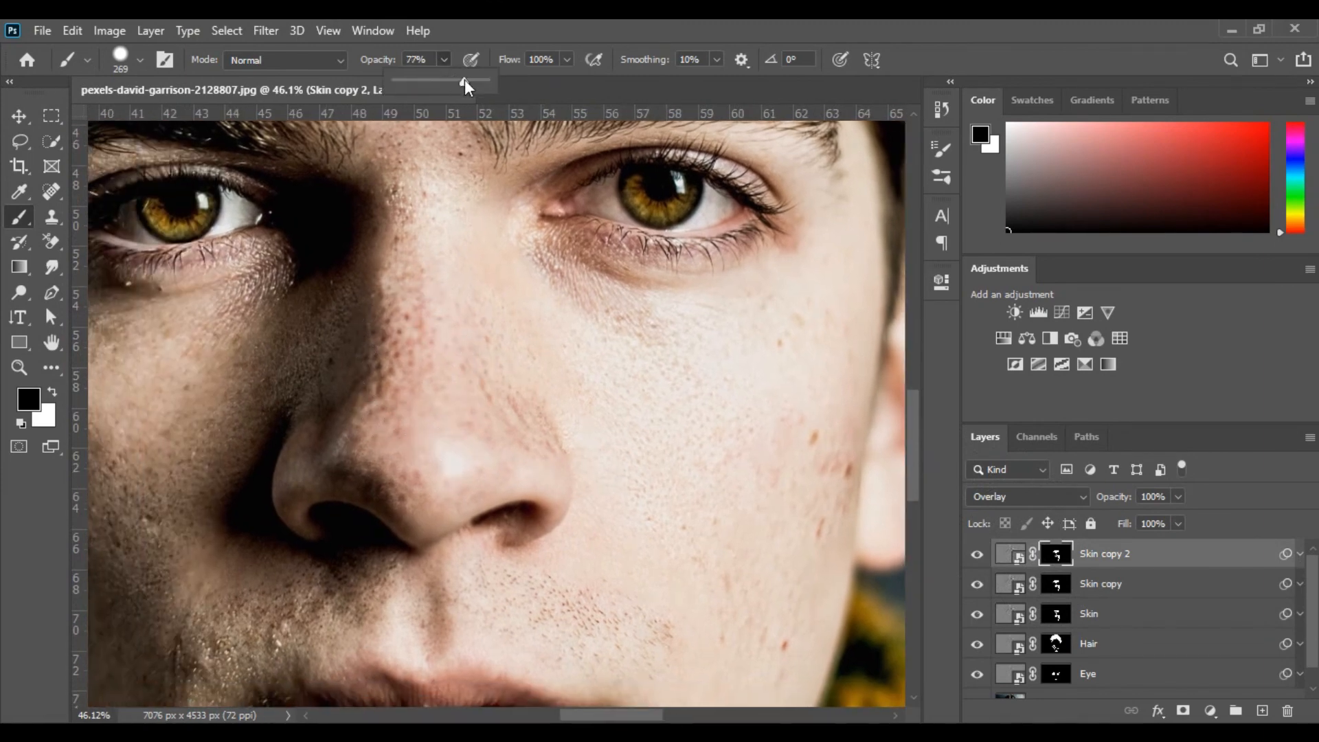
drag(465, 84, 467, 84)
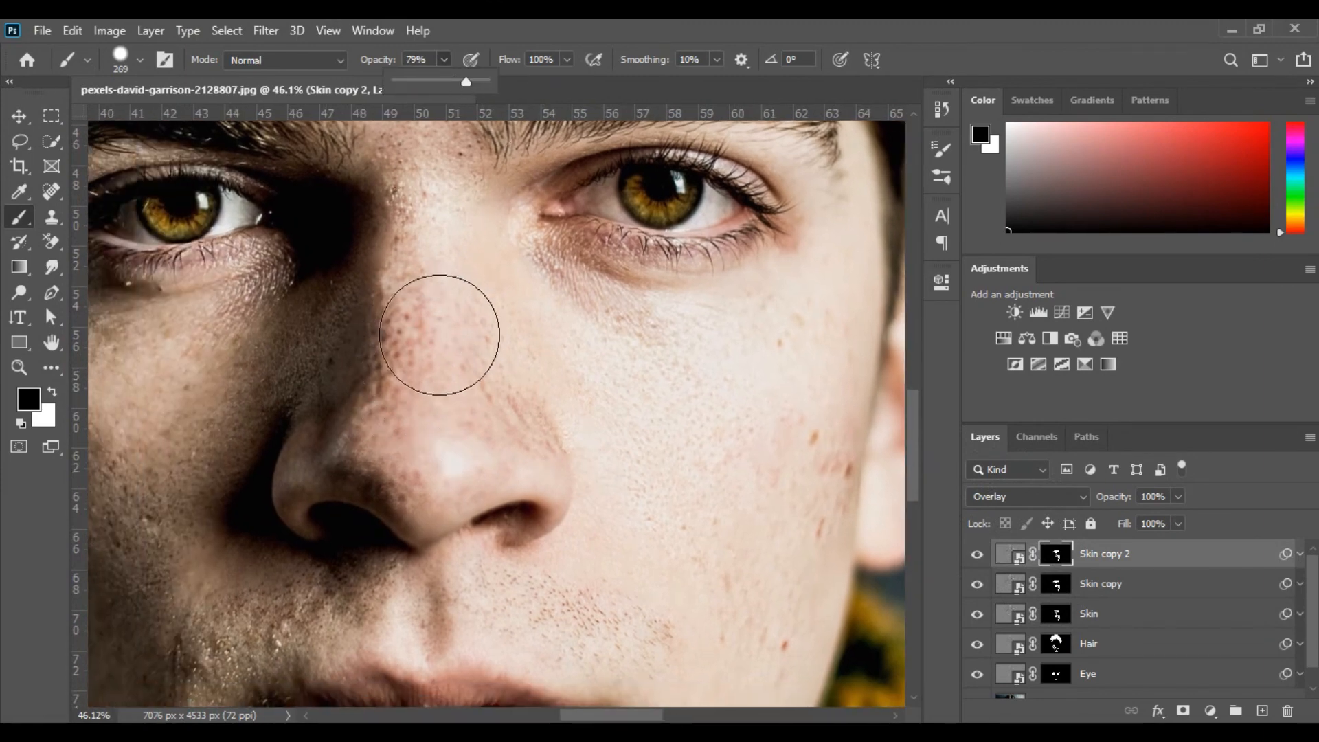
click(1042, 583)
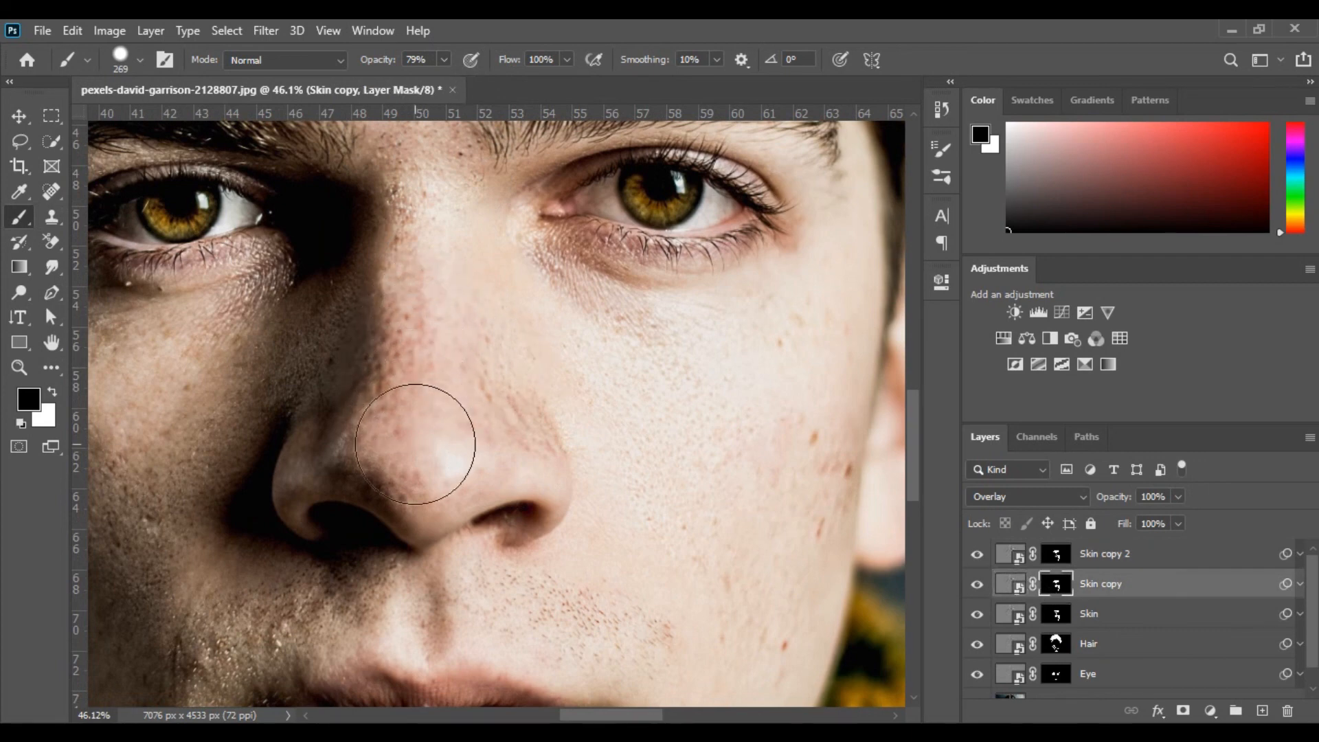
key(ctrl+z)
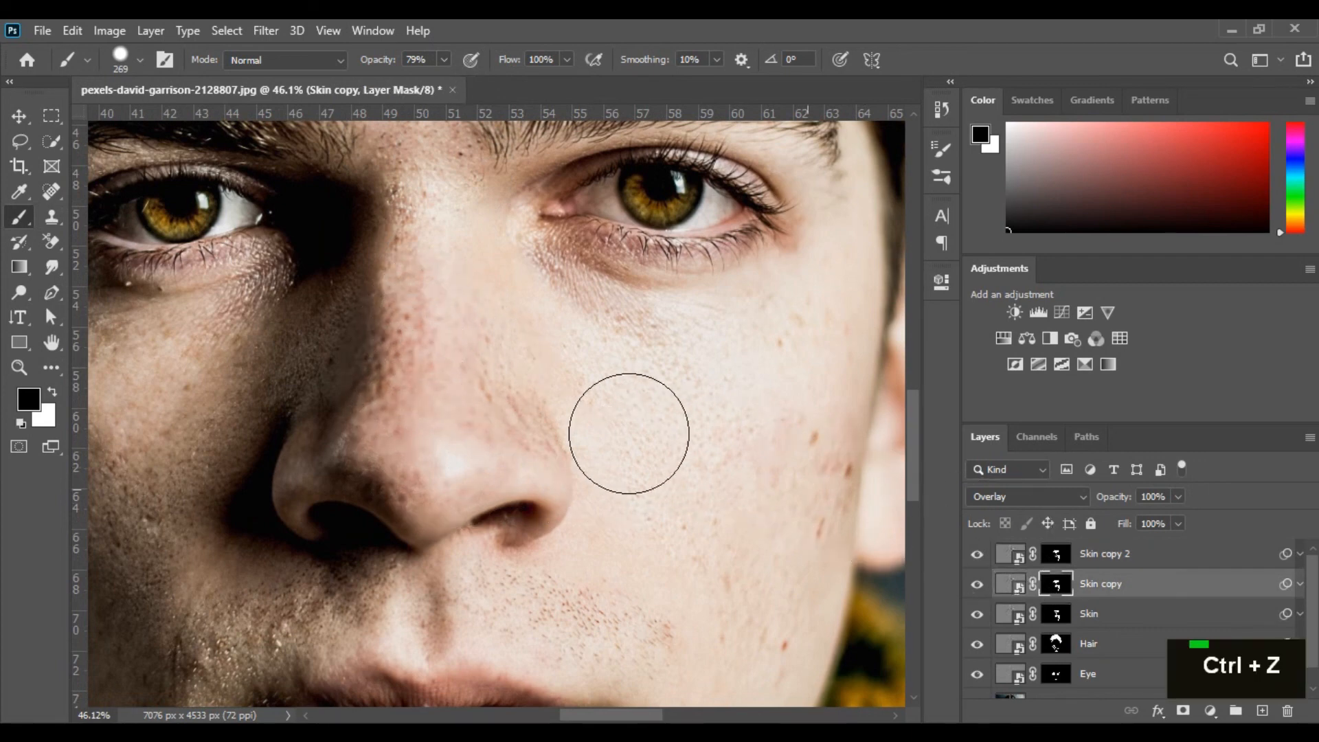
Group the Skin, Skin copy and Skin copy 2 layers.
drag(626, 432, 745, 400)
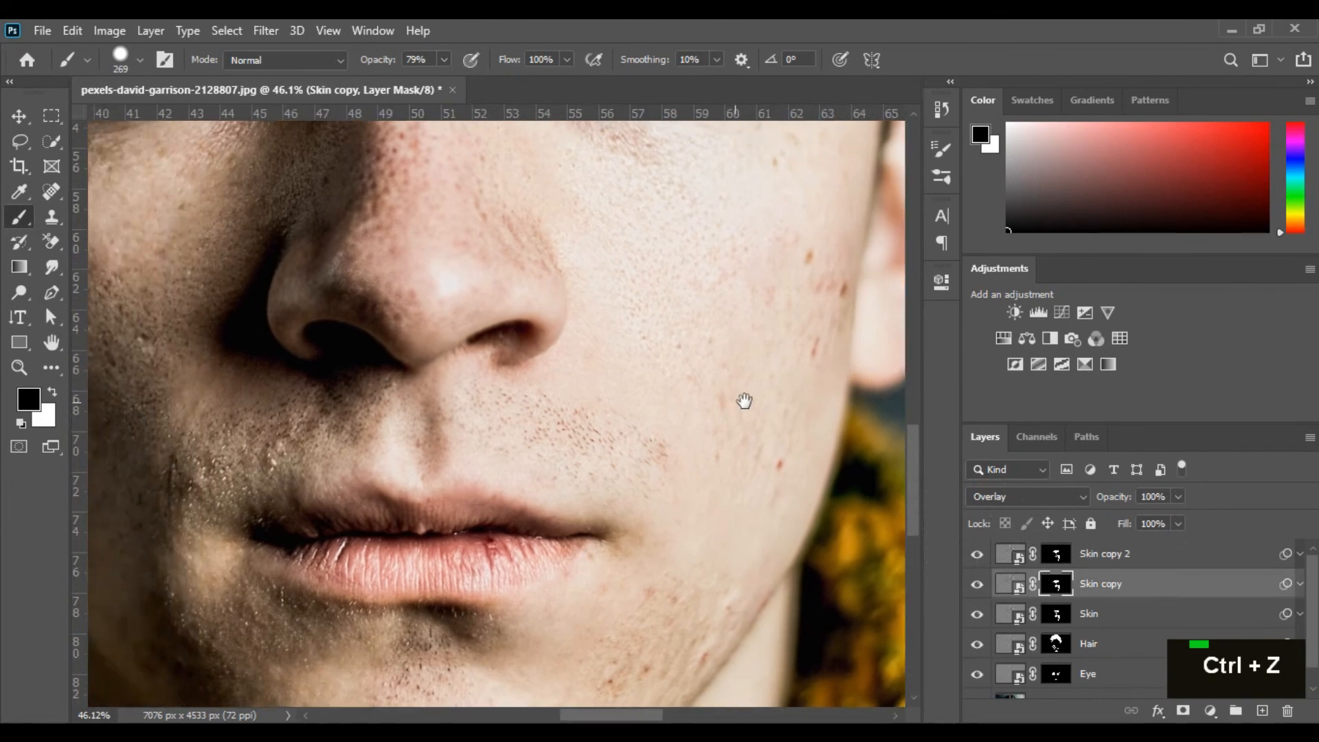
drag(593, 461, 746, 467)
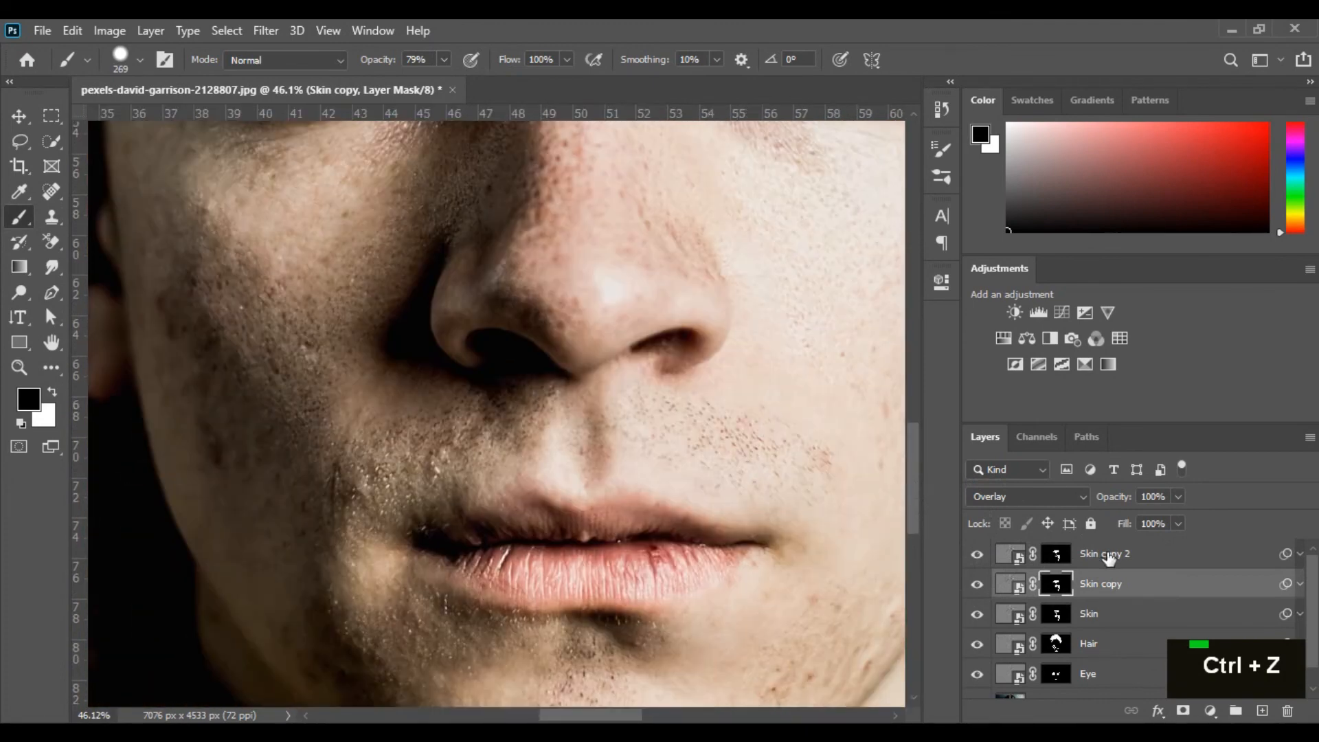
click(1131, 612)
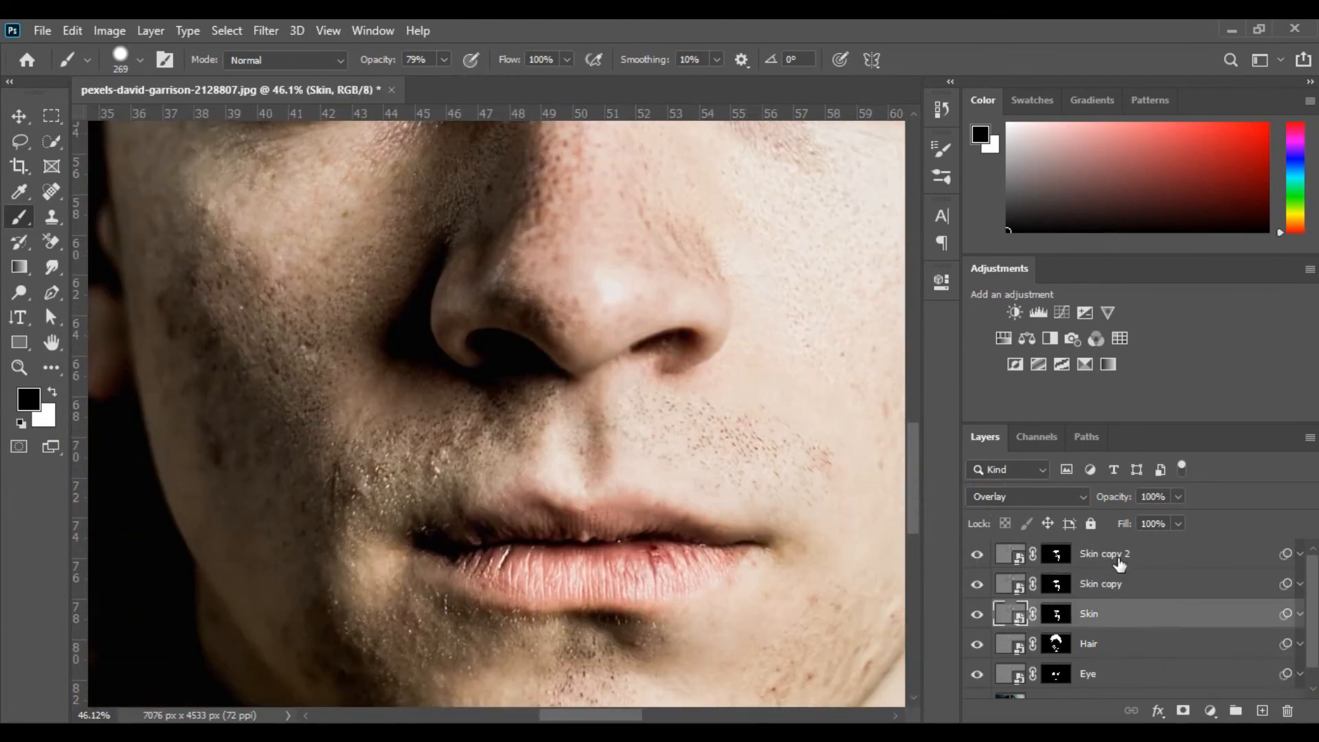
ctrl+click(1120, 562)
ctrl+click(1114, 583)
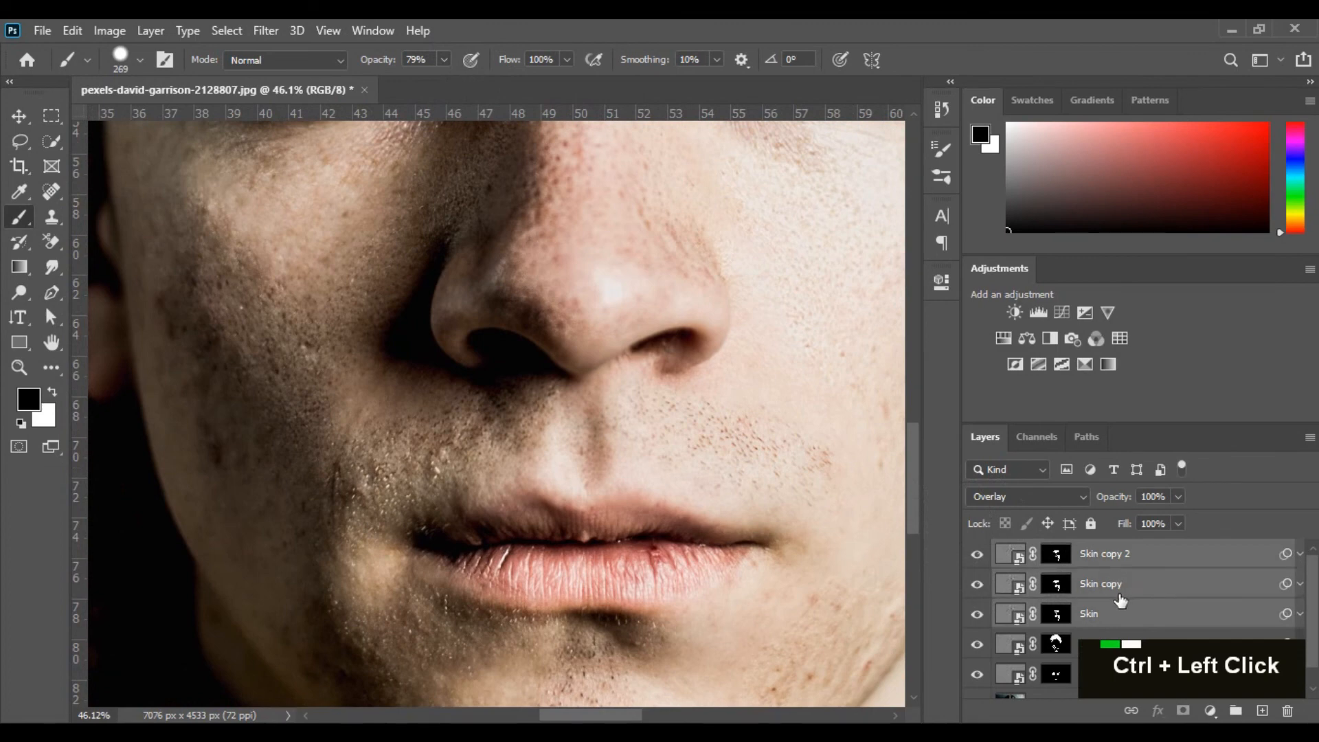
key(ctrl+g)
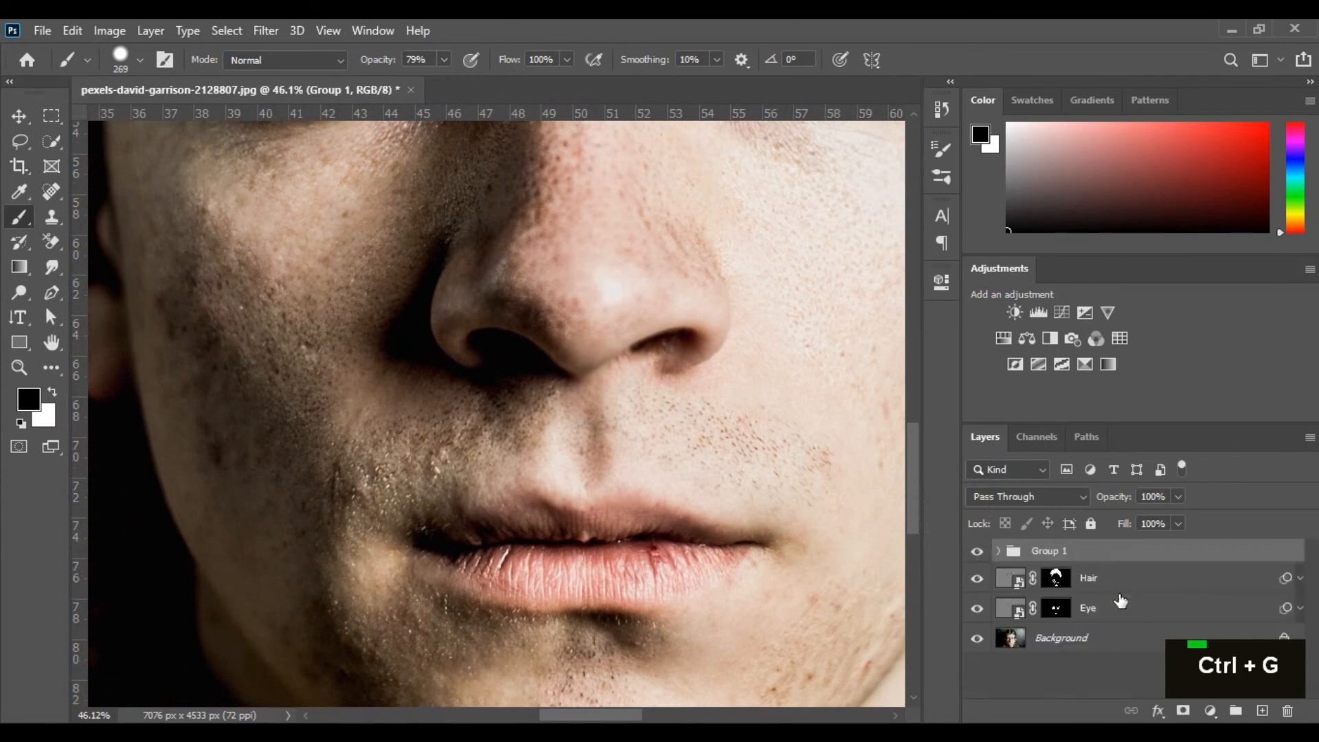
Rename the new layer group as Skin.
double_click(1045, 552)
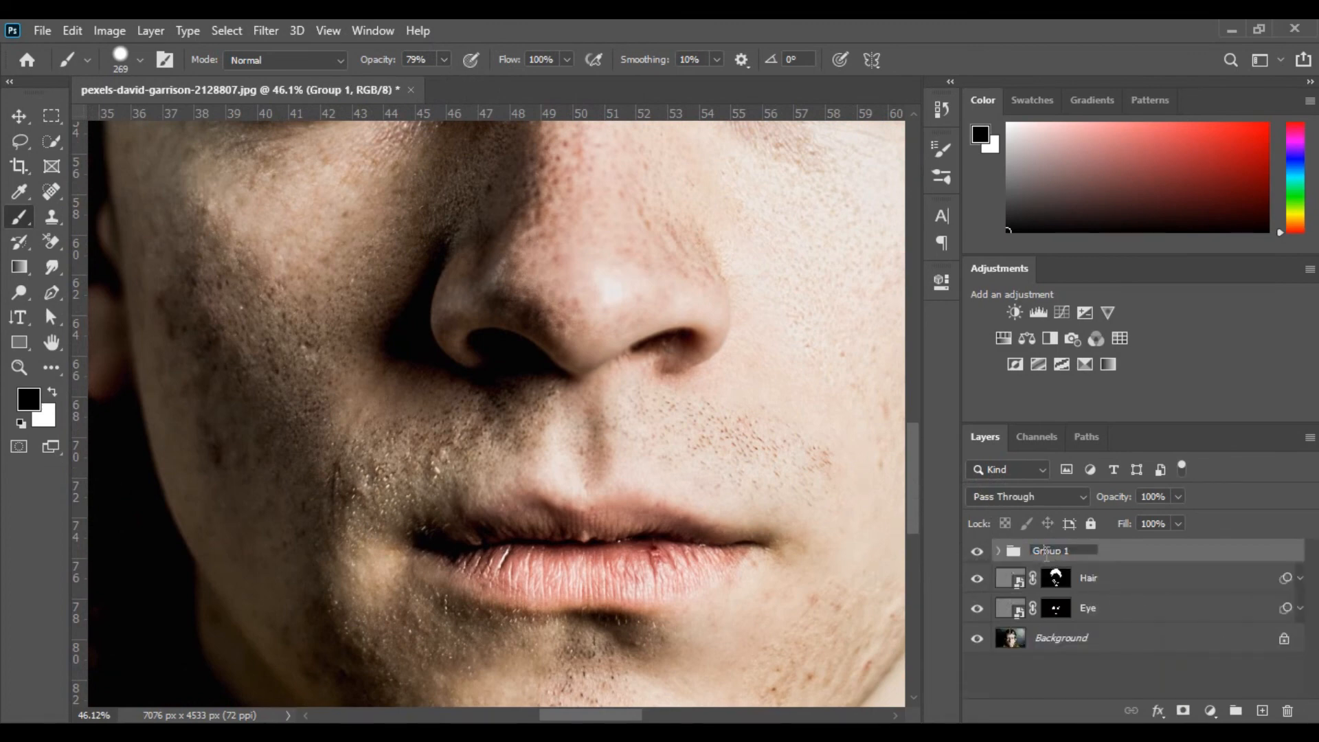
text(S)
key(ctrl+a)
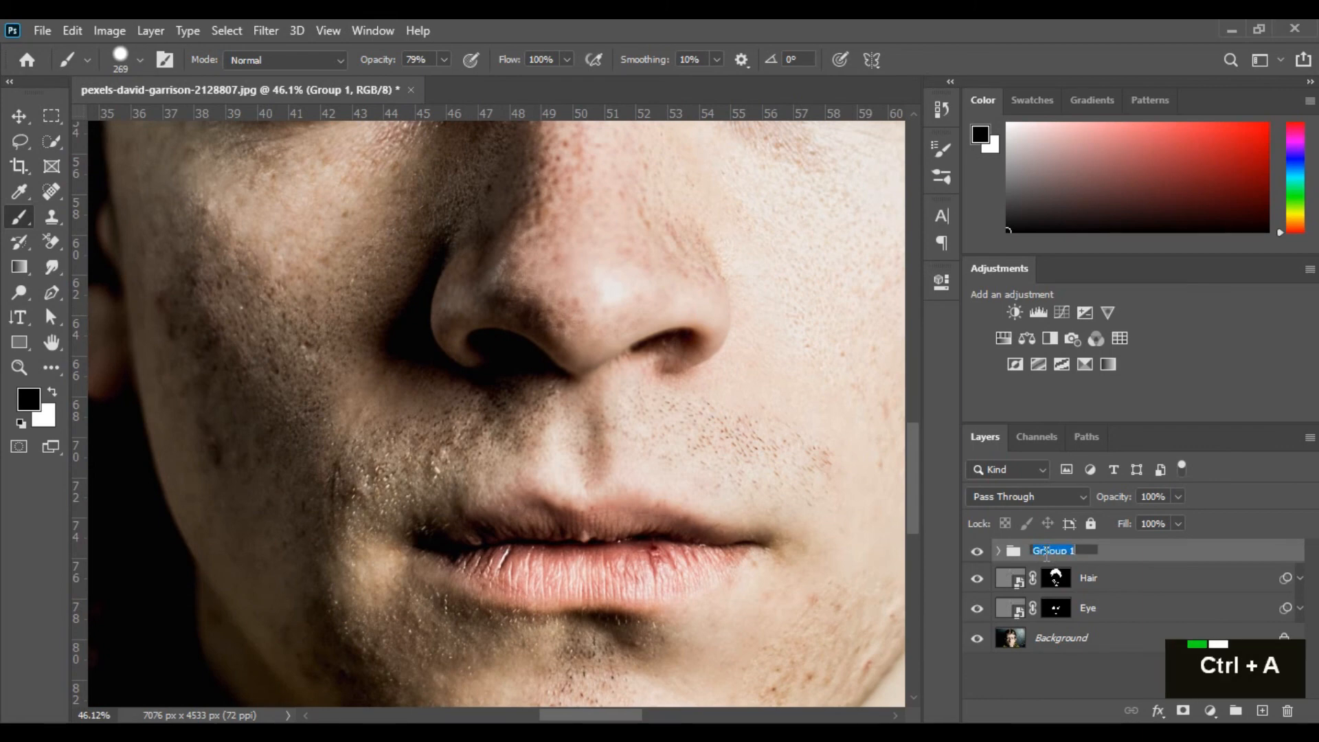
text(Skin)
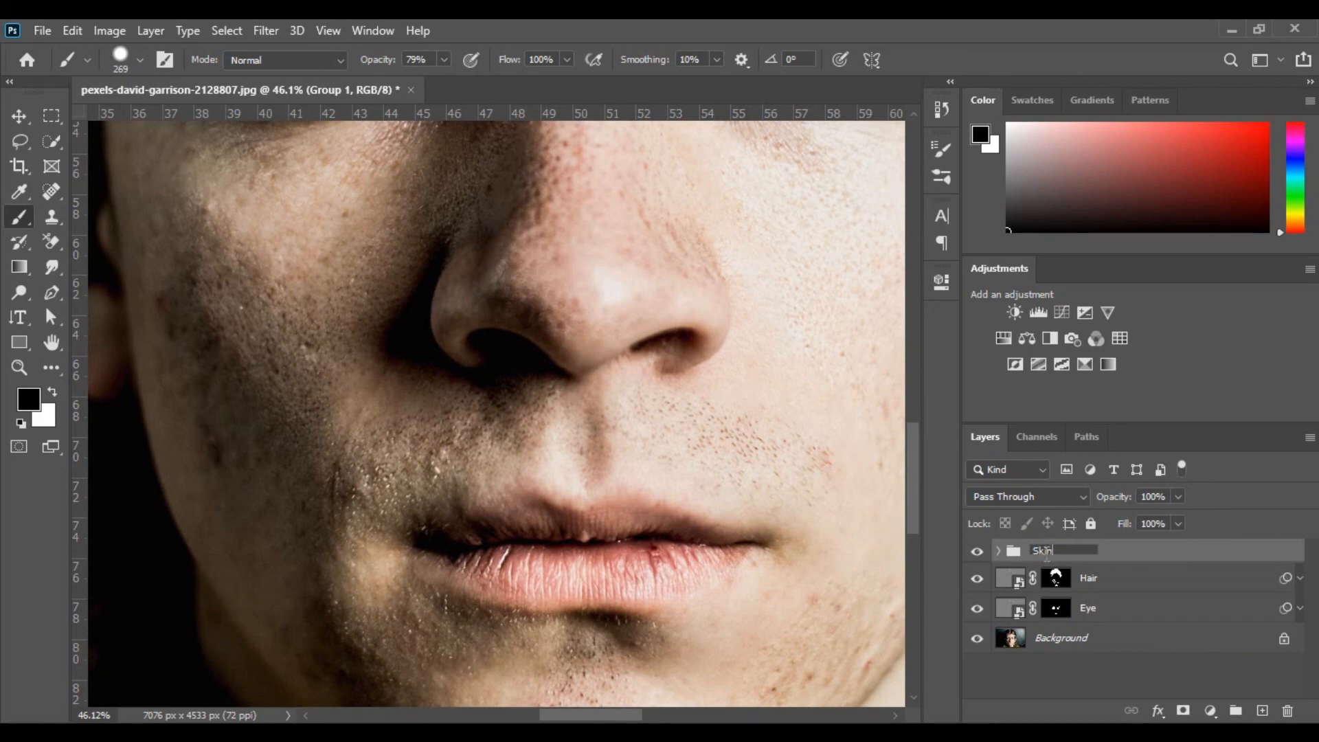
key(Return)
Compare the whole portrait with and without sharpening by toggling every layer except Background.
key(ctrl+0)
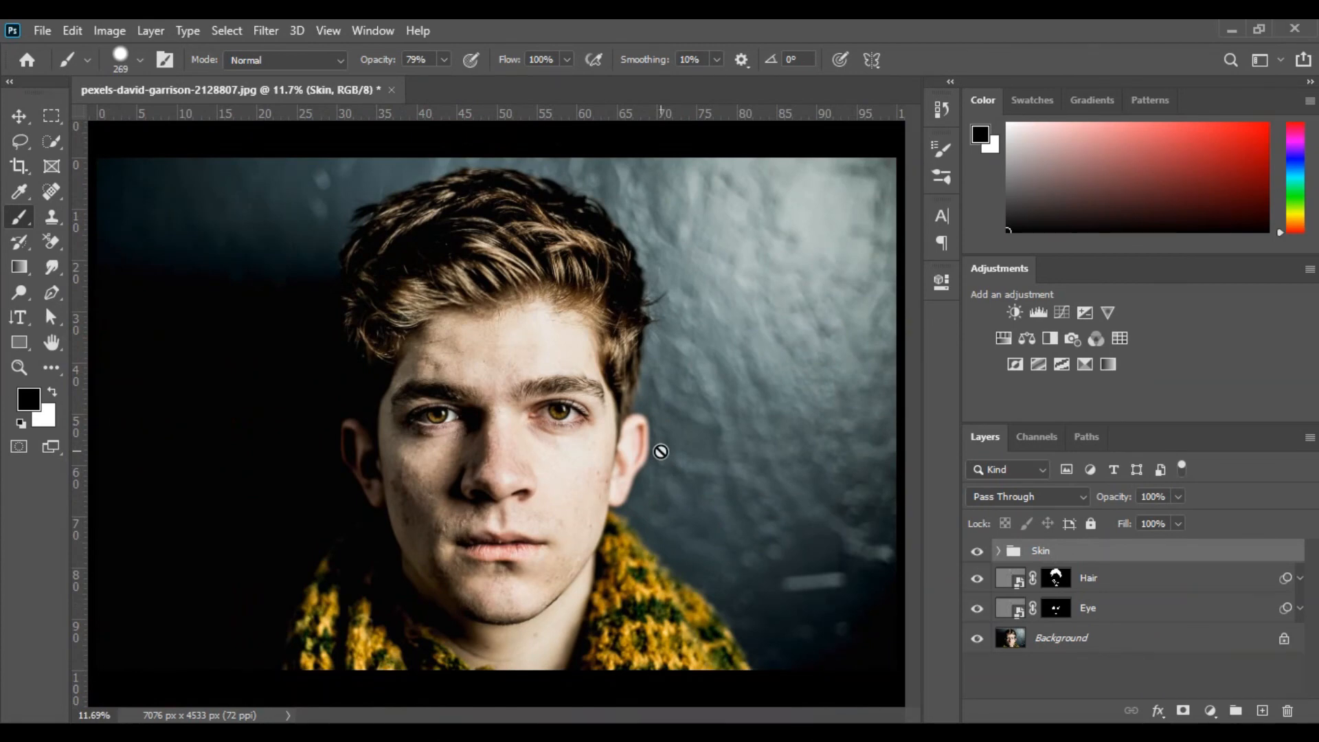
alt+click(976, 639)
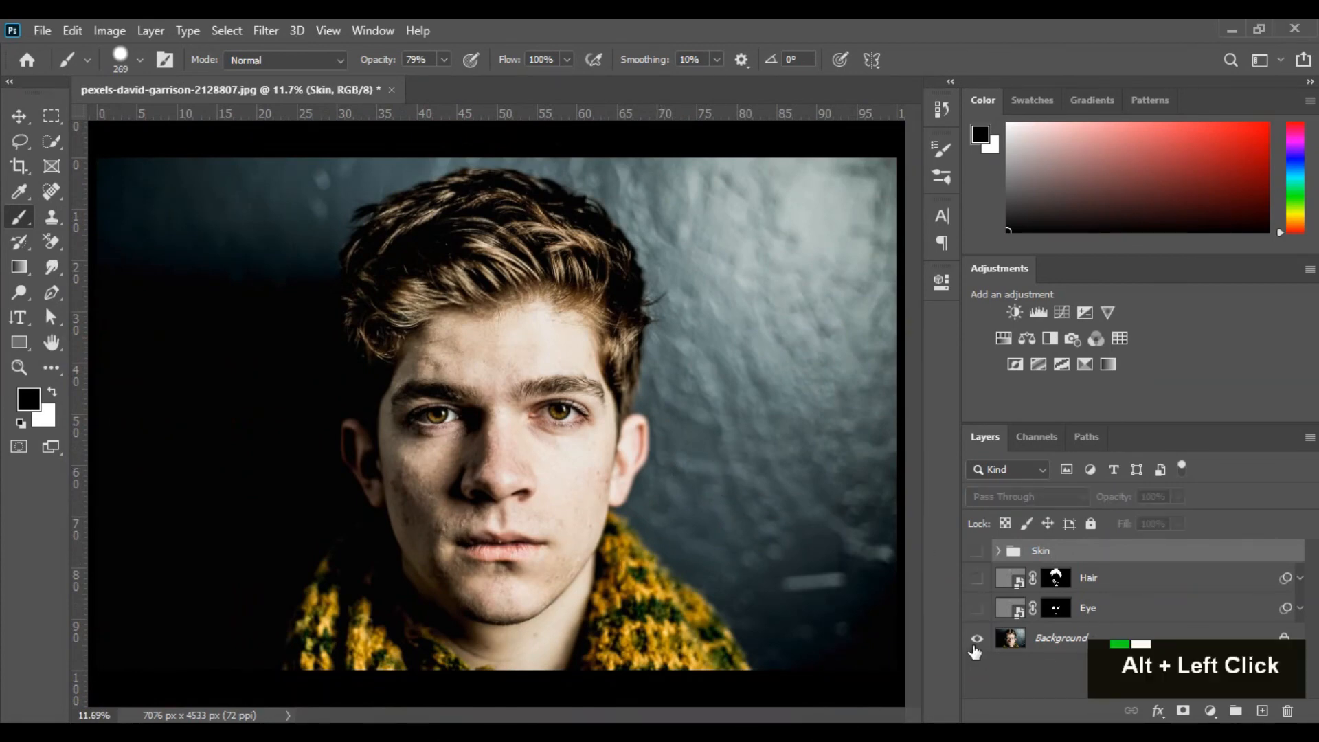
alt+click(975, 643)
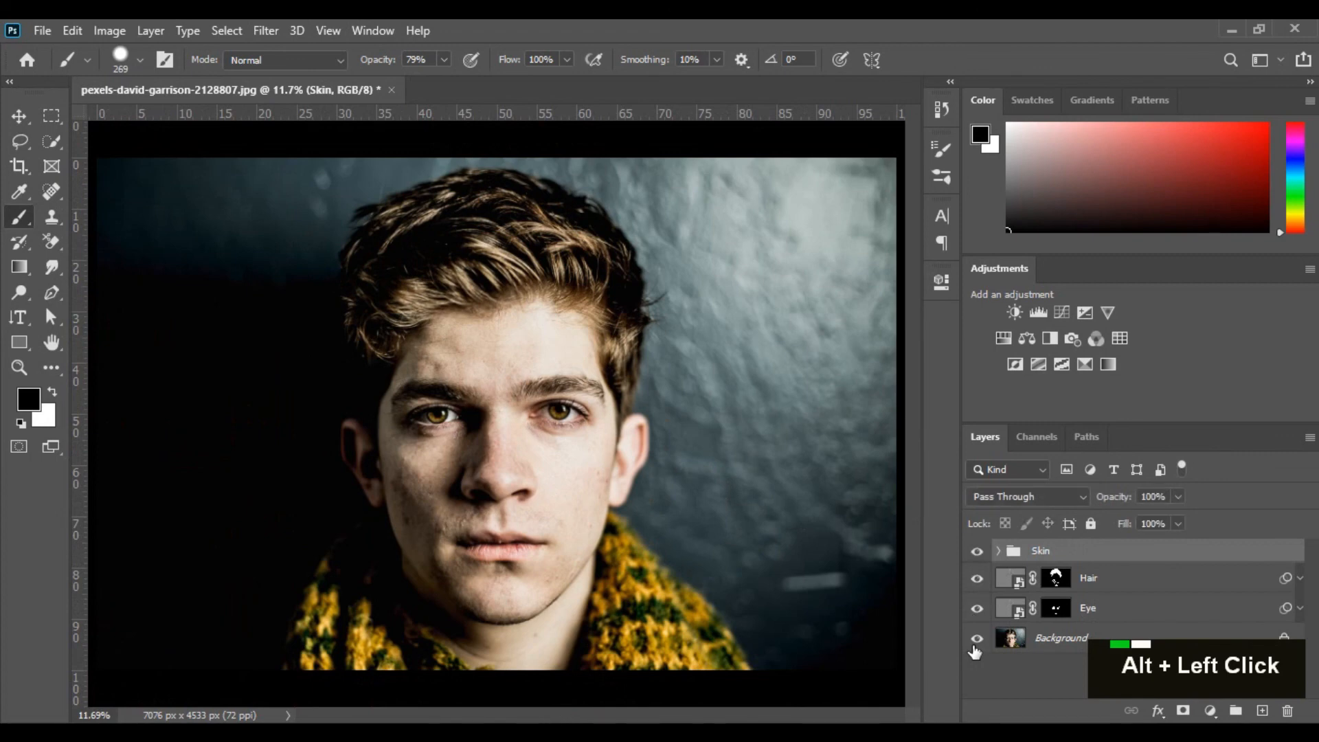
alt+click(975, 642)
alt+click(975, 642)
Compare the eyes and nose up close with and without the sharpening layers, and return to the full portrait.
key(ctrl+space)
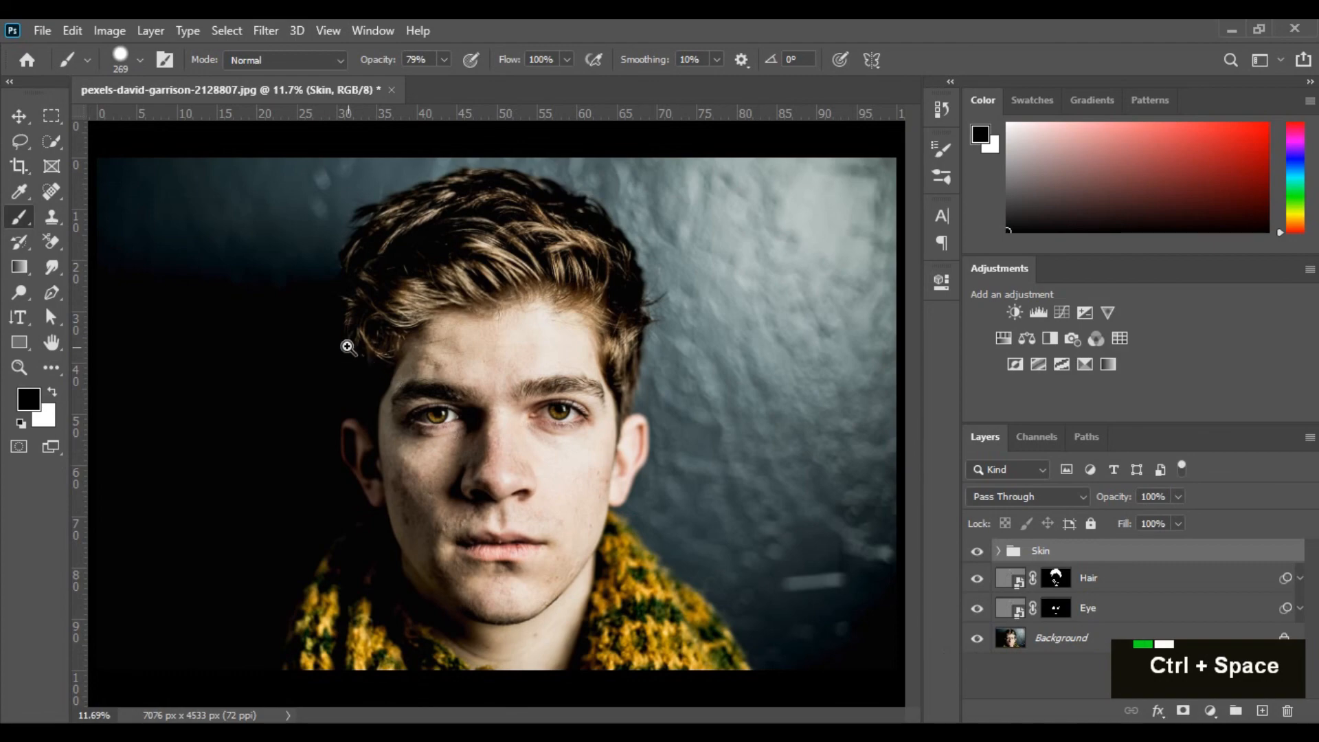
drag(348, 347, 559, 486)
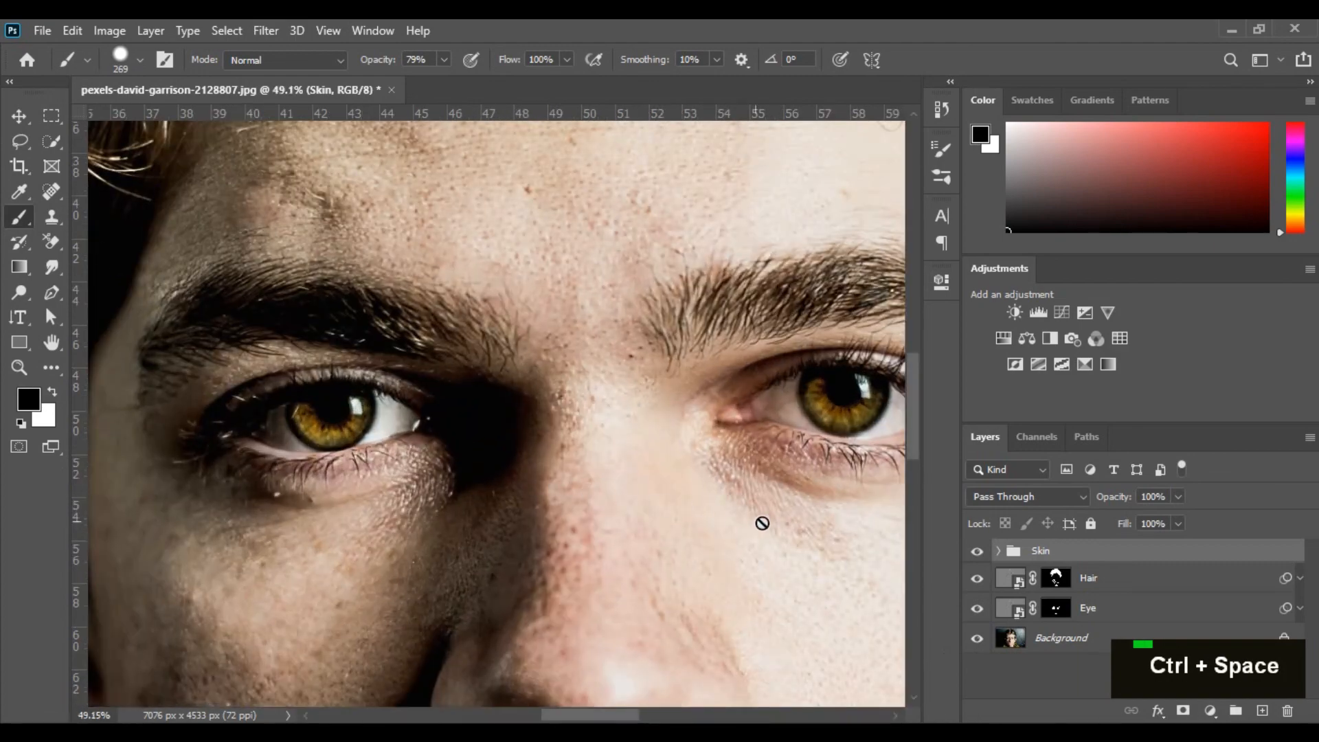
alt+click(977, 639)
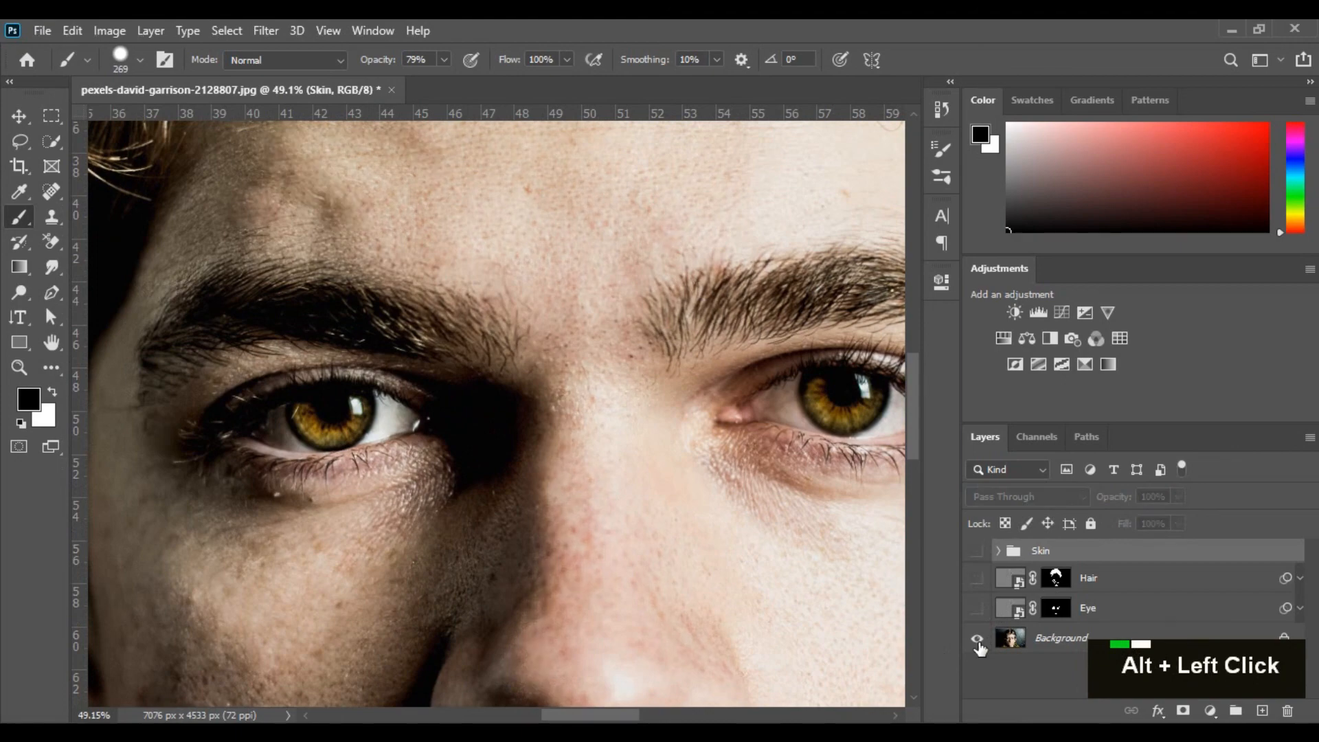
alt+click(977, 639)
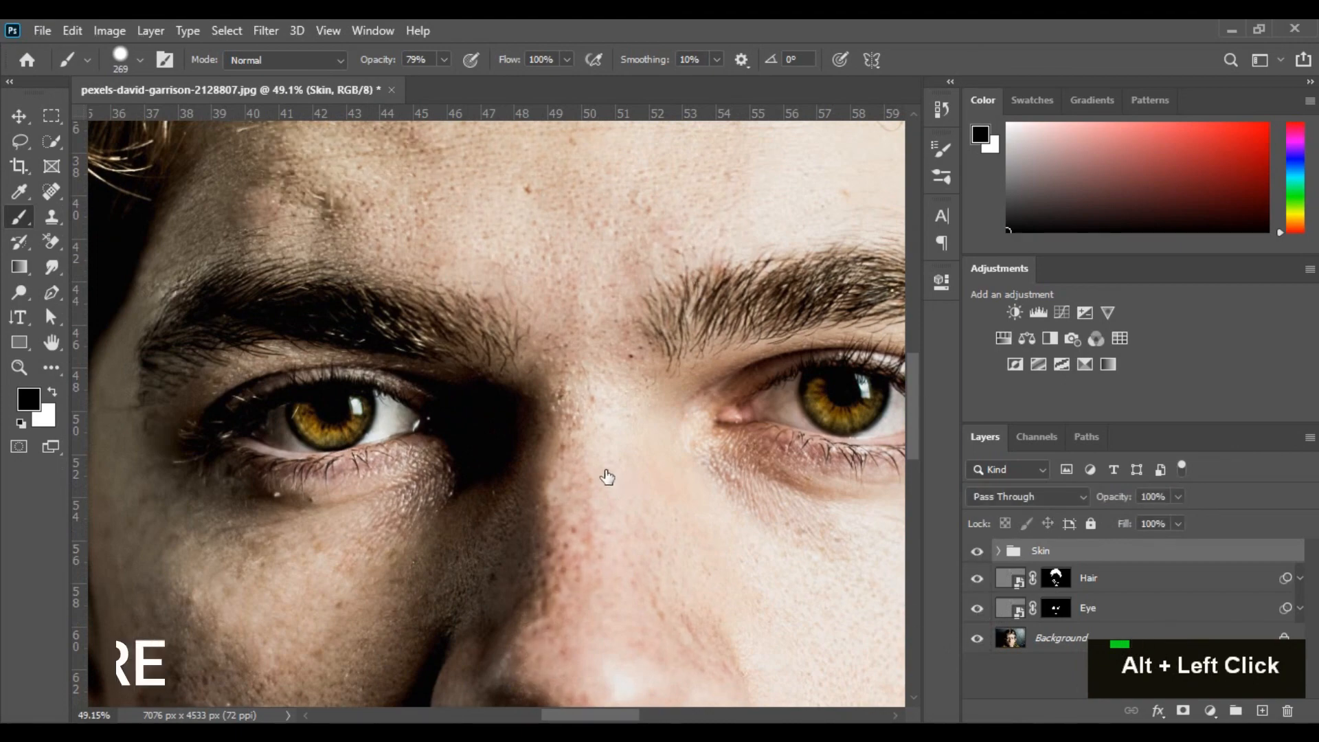
key(ctrl+0)
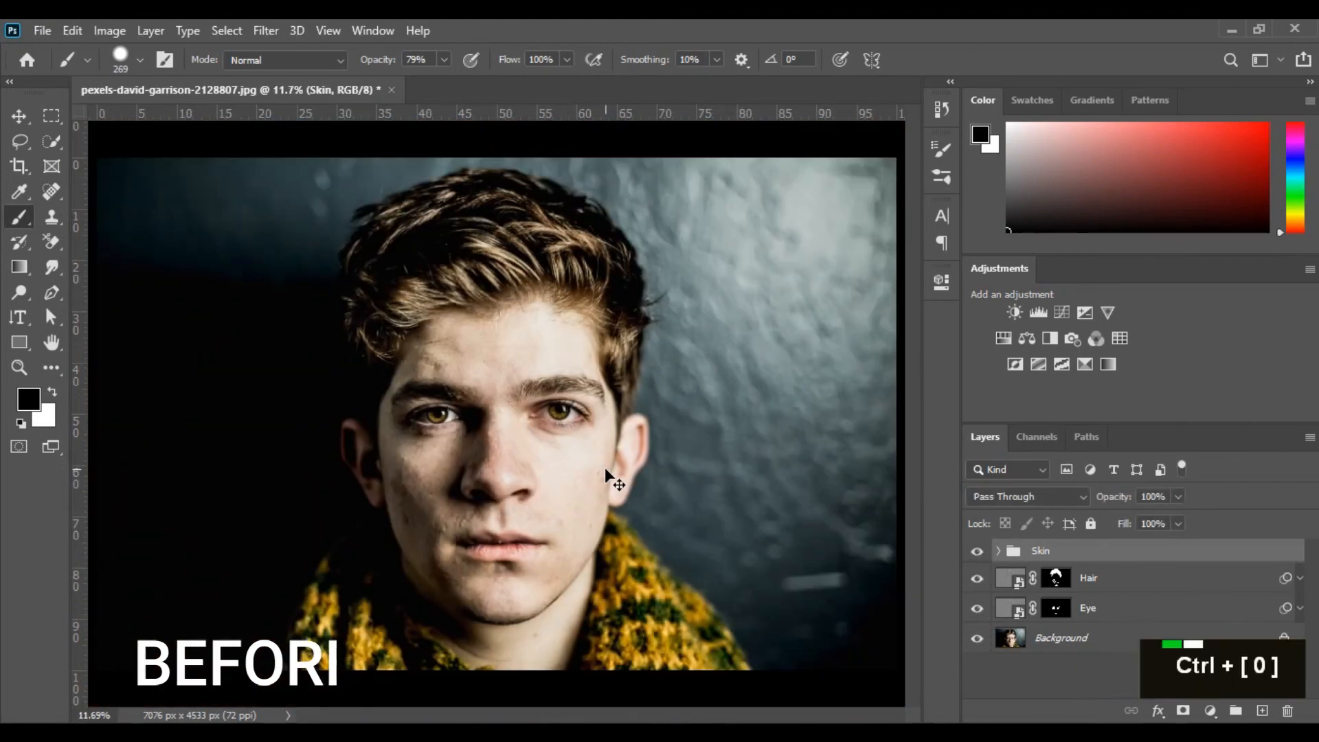